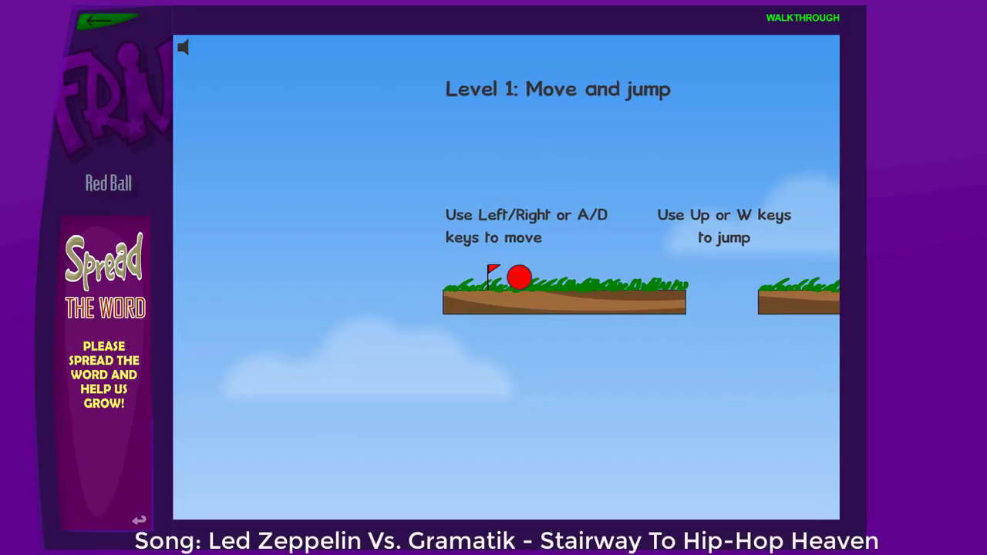
Jump the first gap and the stone block, then roll onto the Level 1 flag.
key("Up")
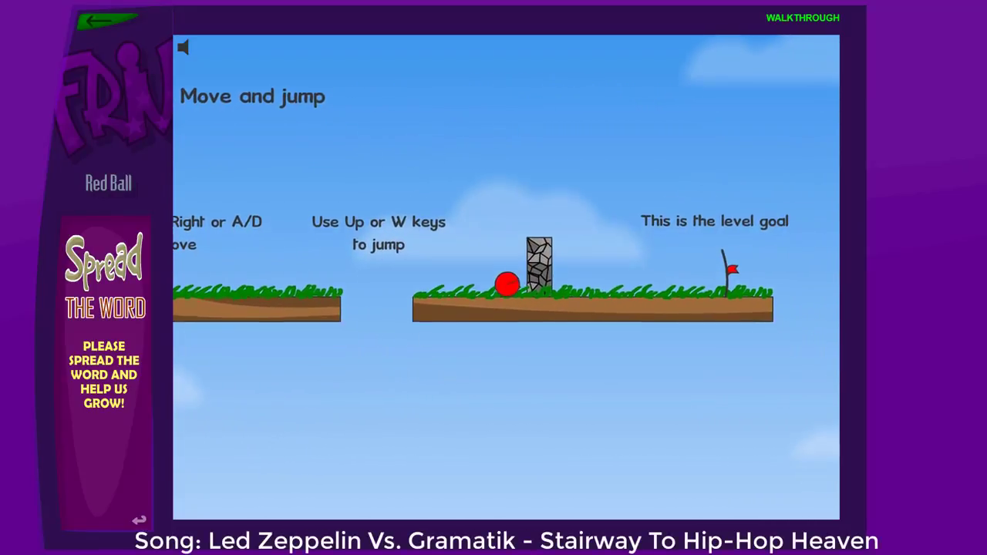
key("Up")
key("Up")
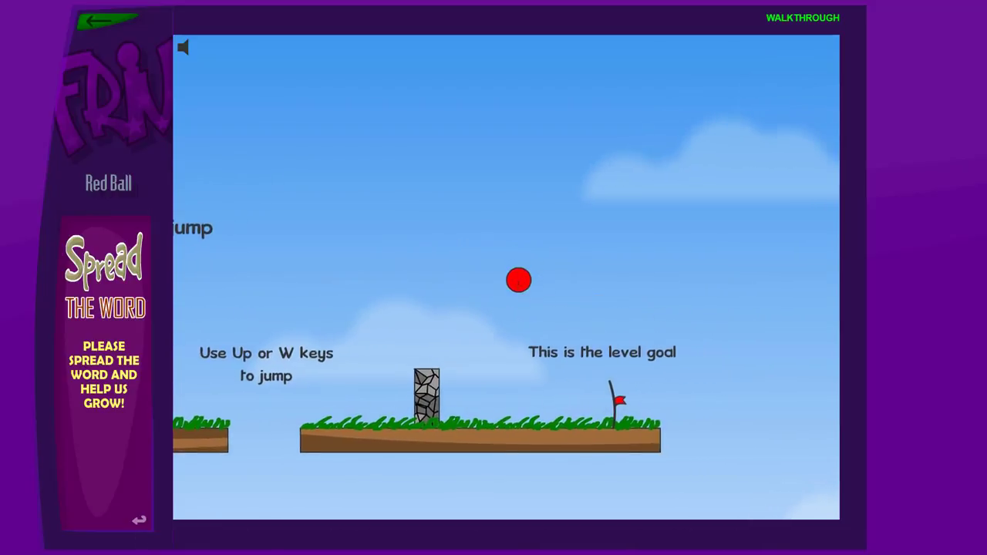
key("Right")
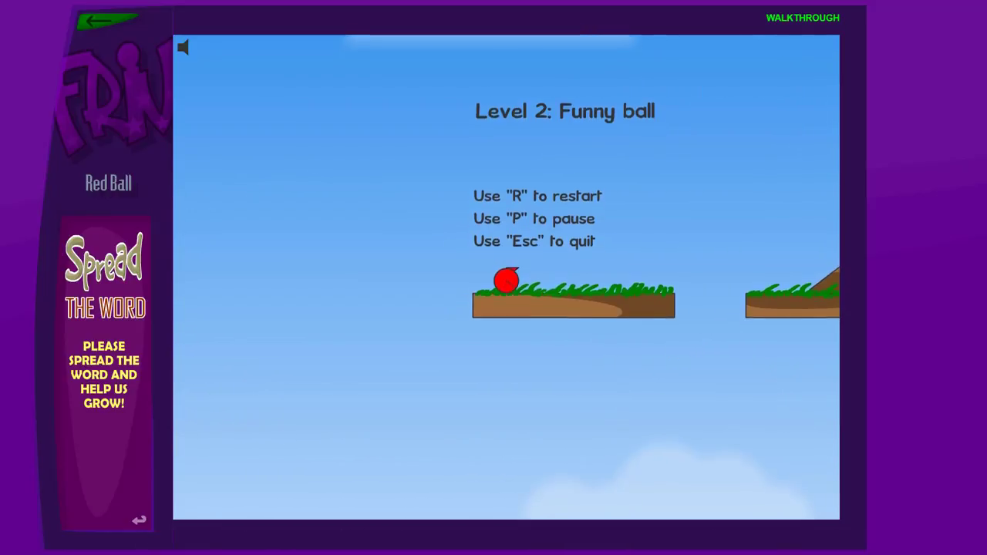
Jump the ramp gap, roll to the checkpoint and leap over the swinging boulder.
key("Right")
key("Up")
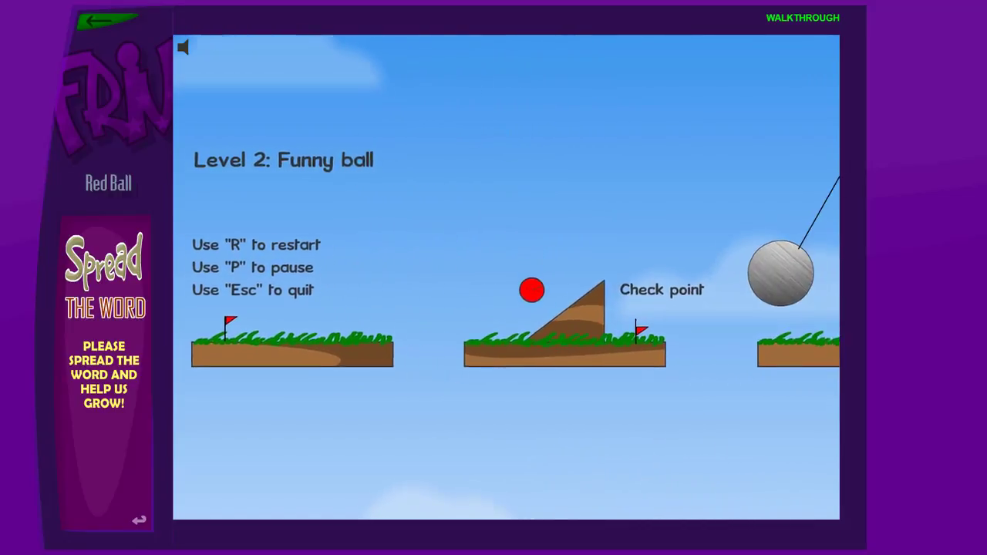
key("Right")
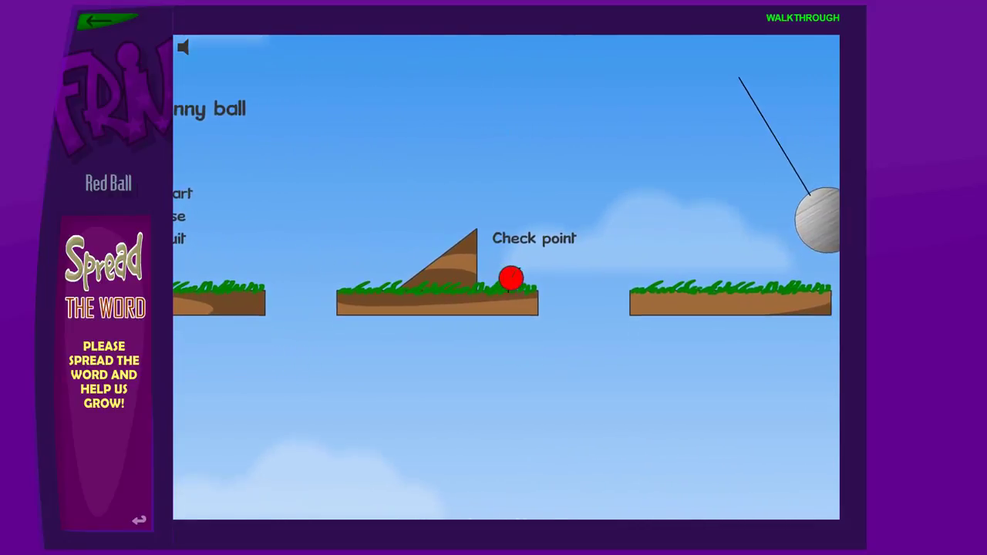
key("Right")
key("Up")
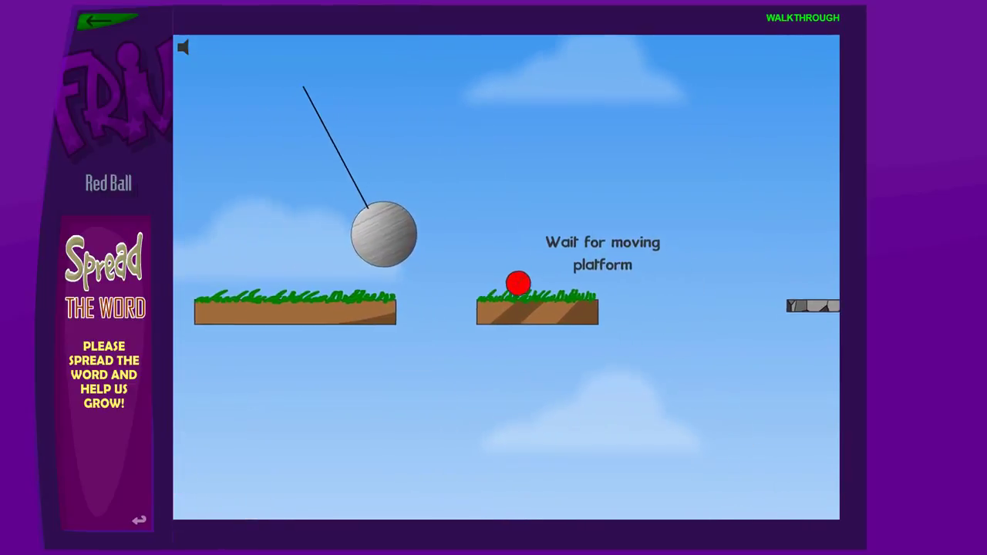
key("Right")
key("Up")
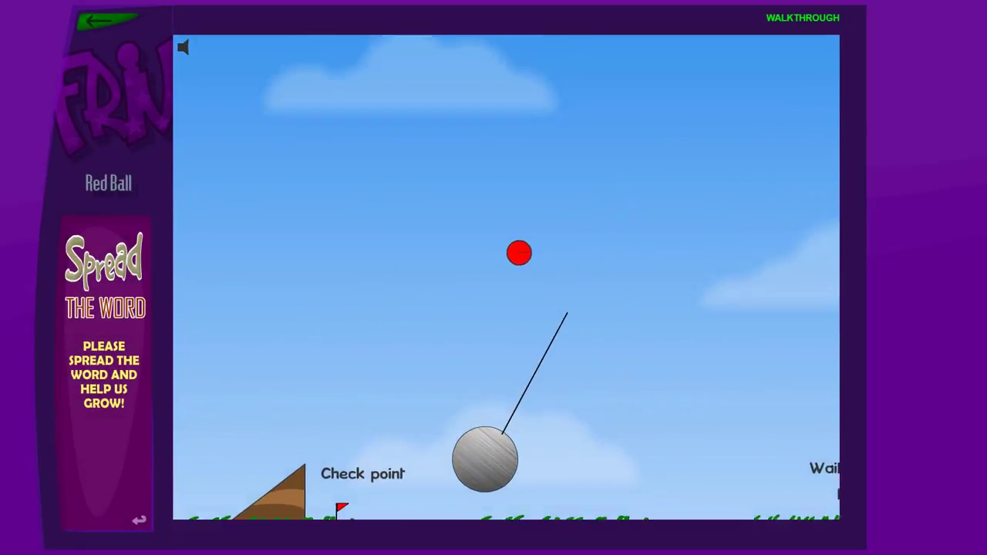
After respawning, clear the wrecking ball and land on the platform before the moving platform.
key("Right")
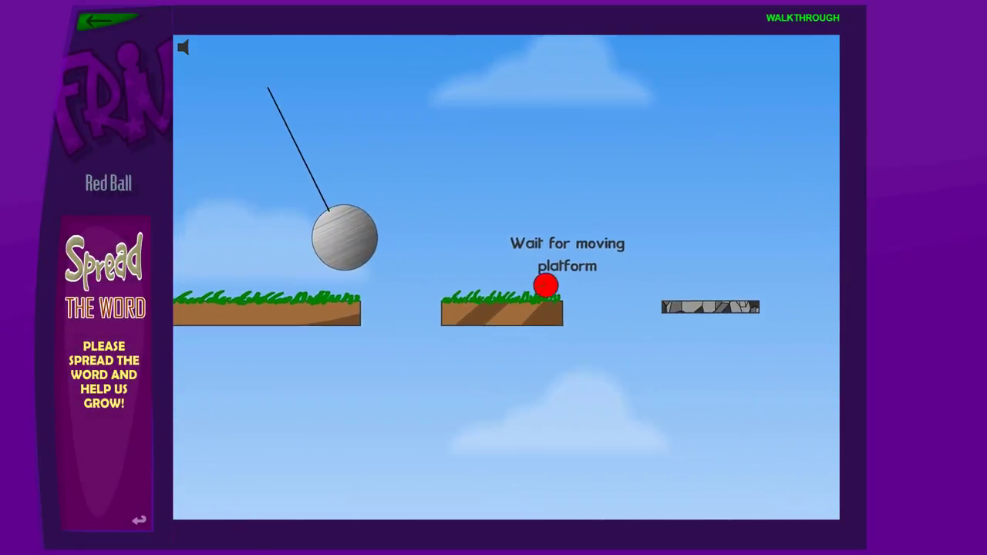
key("Right")
key("Up")
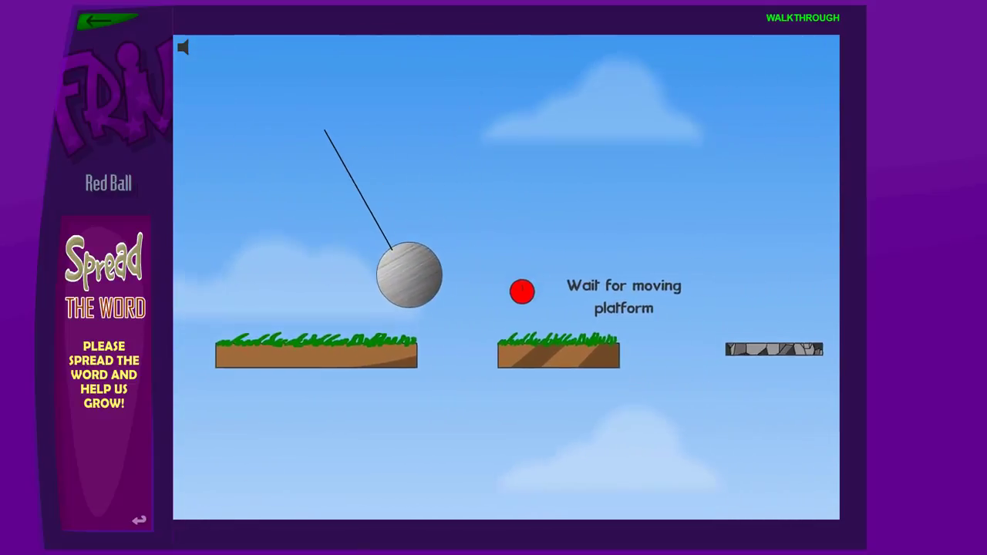
key("Right")
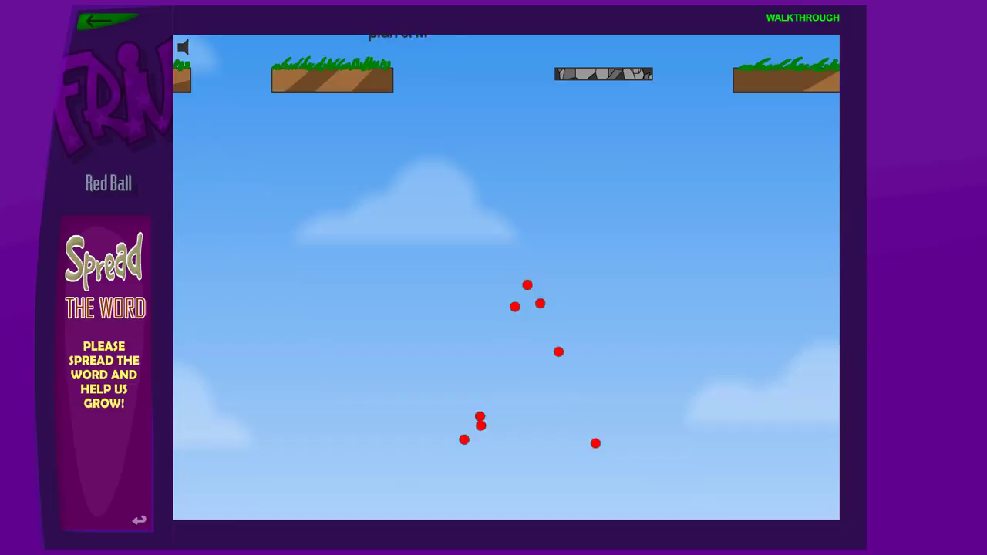
key("Right")
key("Up")
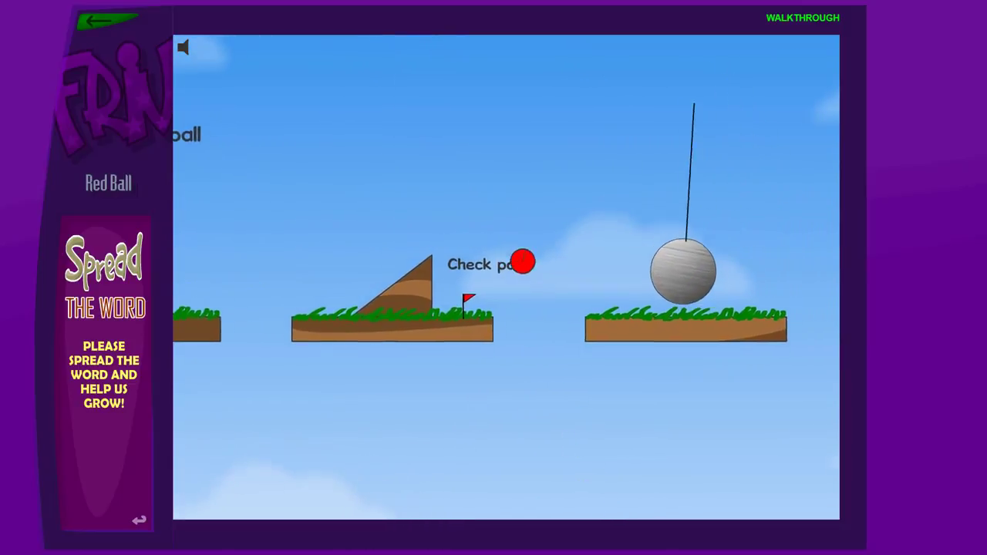
key("Right")
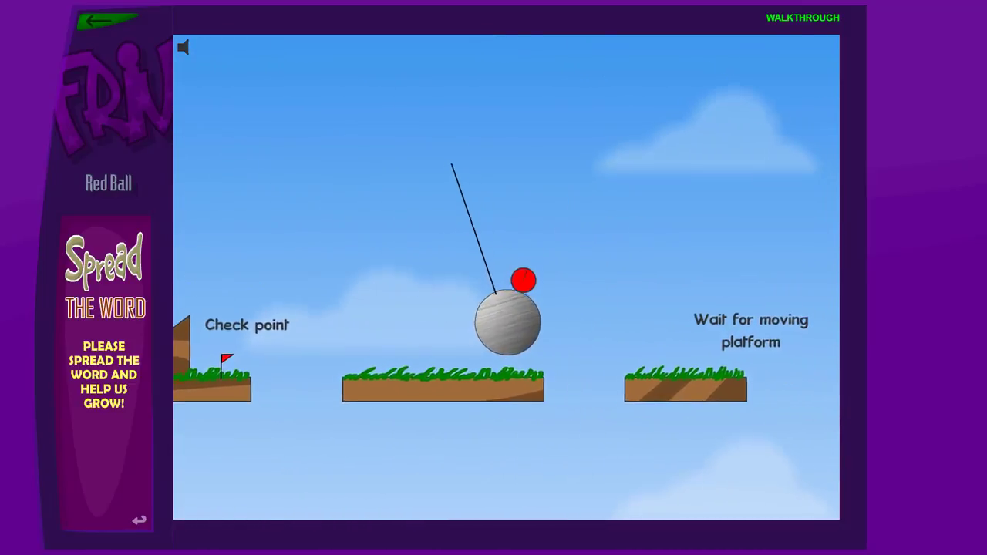
key("Up")
key("Right")
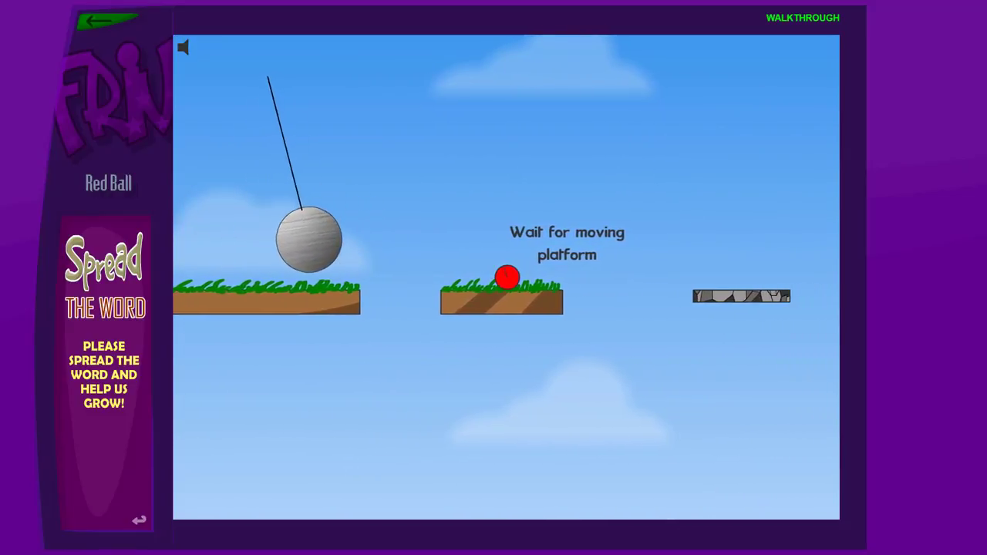
Ride the moving stone platform to the Level 2 flag, then jump Level 3's first gap.
key("Right")
key("Up")
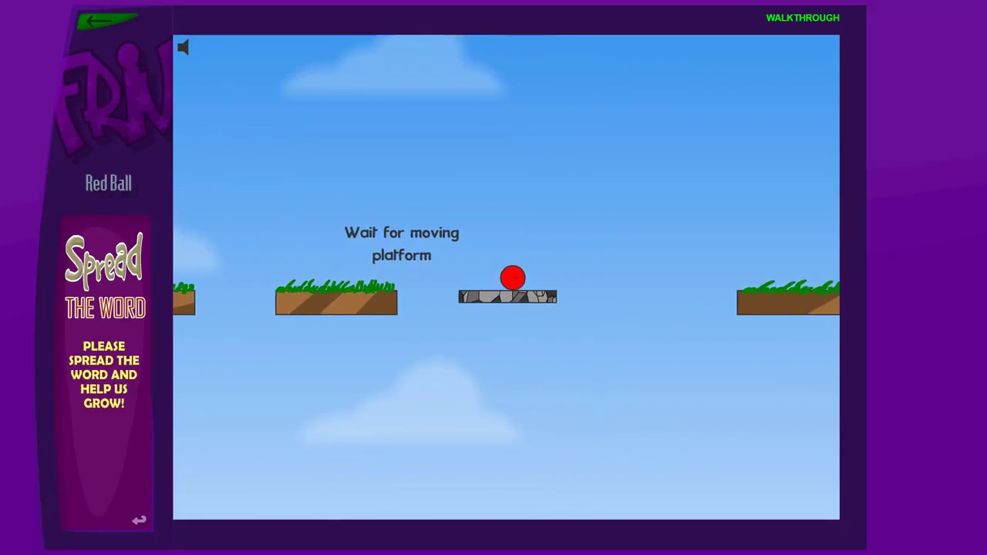
key("Up")
key("Right")
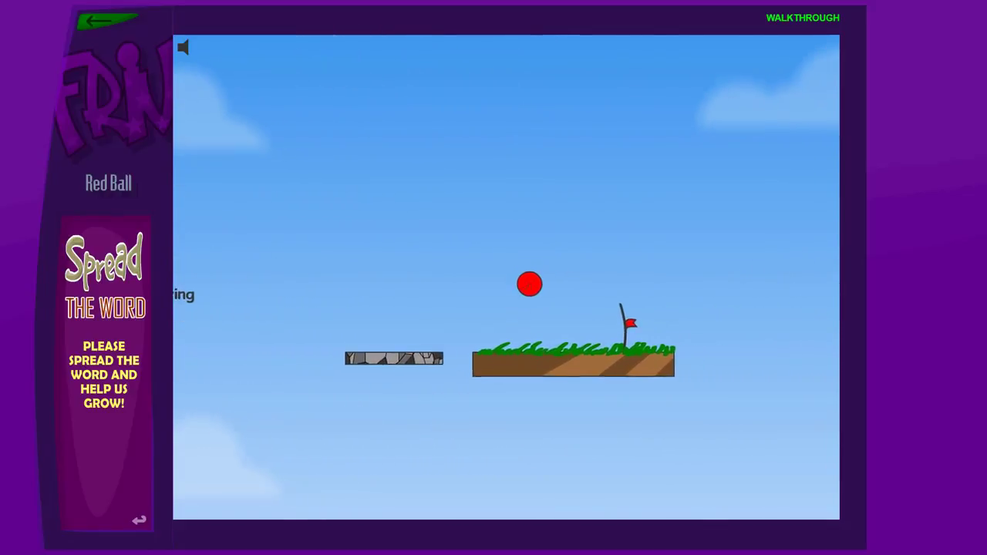
key("Right")
key("Up")
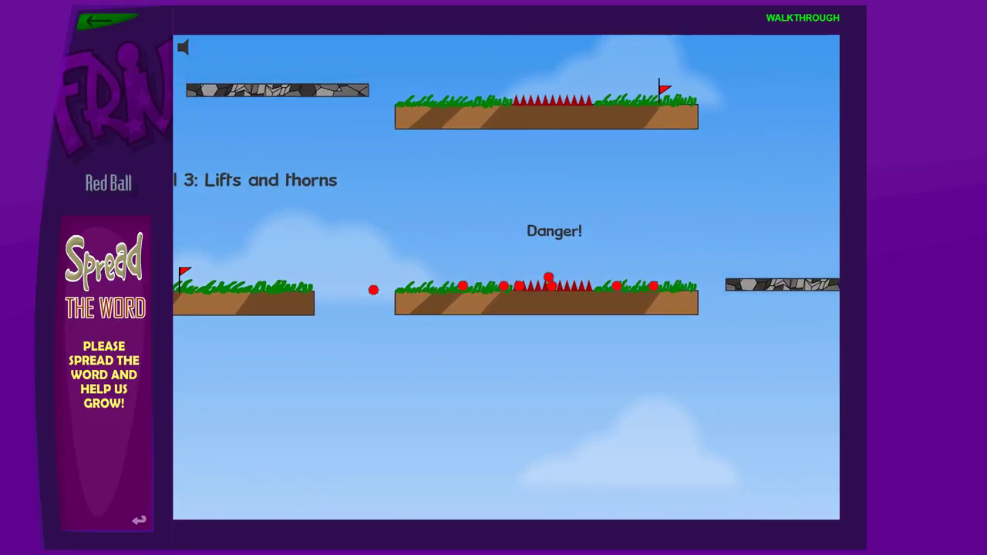
Jump the gap over the thorns and drop onto the stone lift.
key("Right")
key("Up")
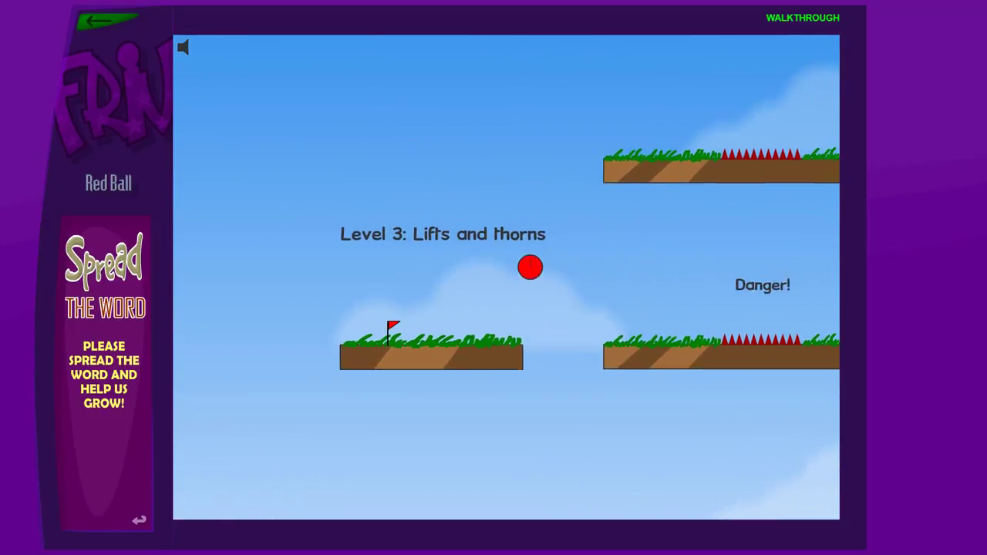
key("Up")
key("Right")
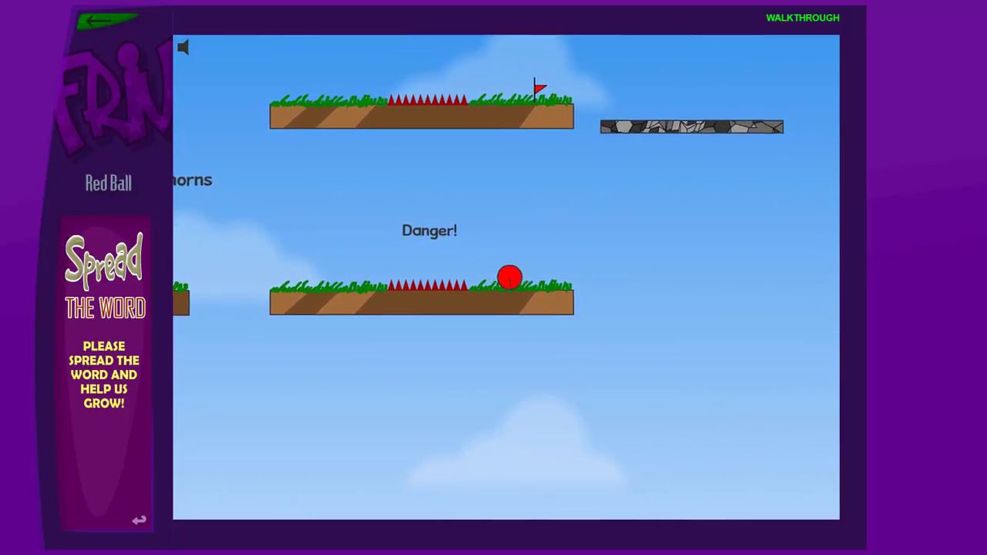
key("Up")
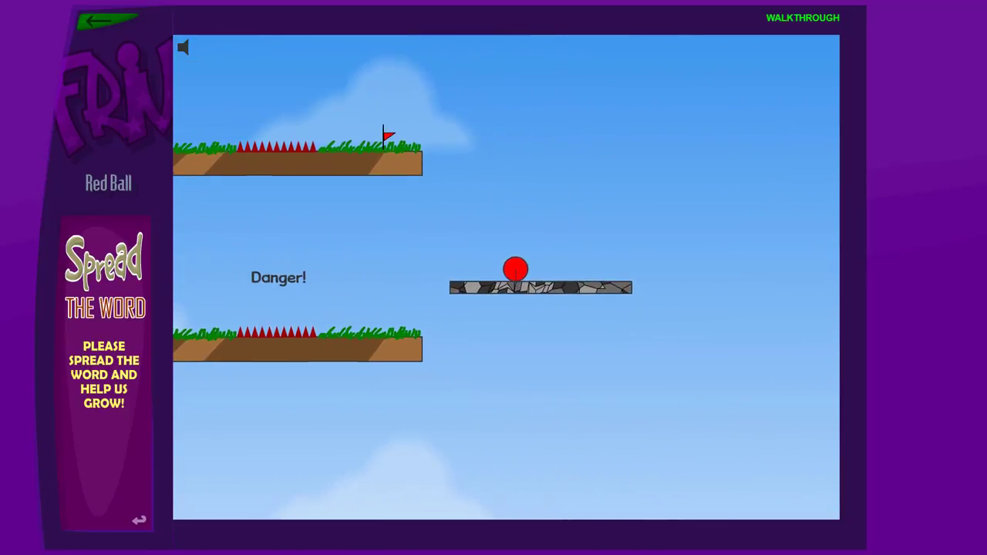
Hop between the stone lifts and the flagged platform, moving left.
key("Left")
key("Up")
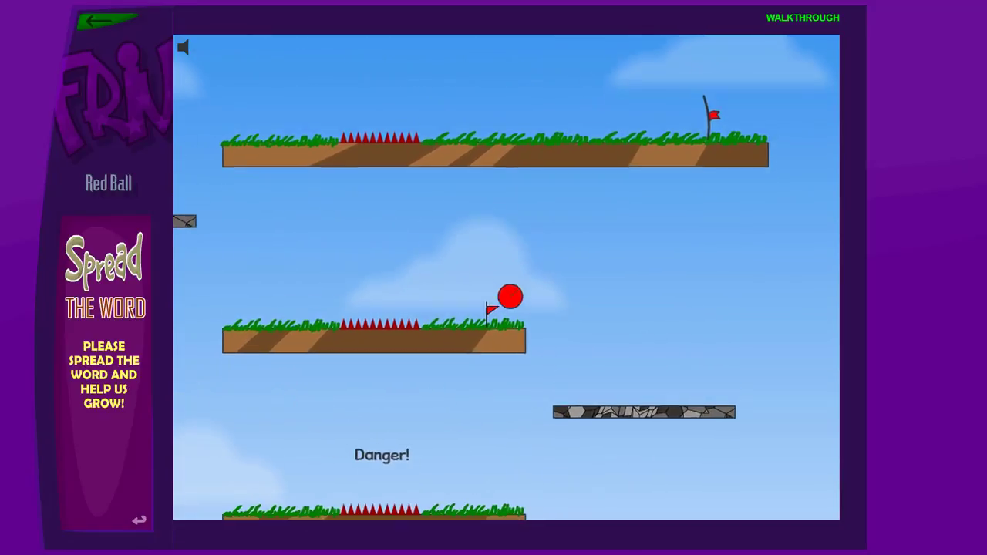
key("Left")
key("Up")
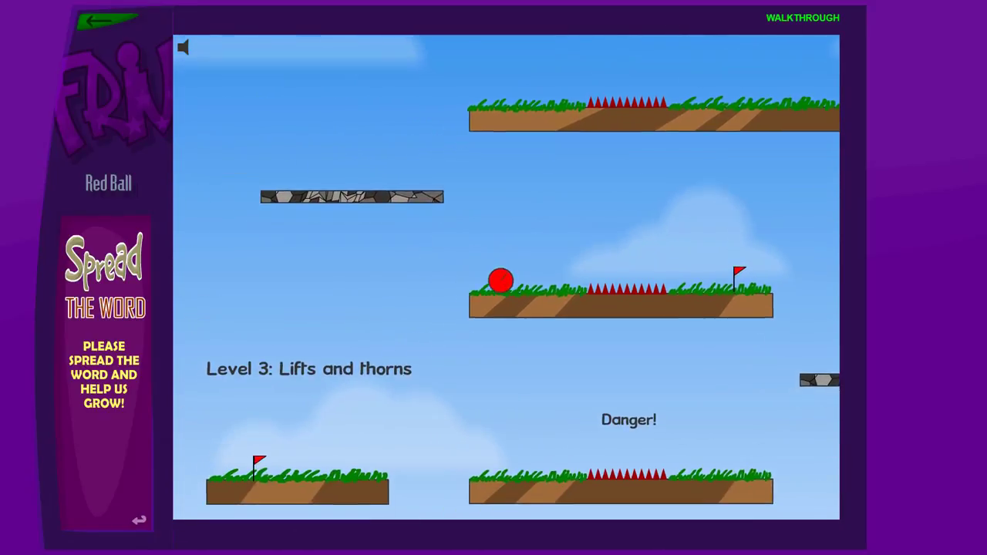
key("Right")
key("Up")
key("Left")
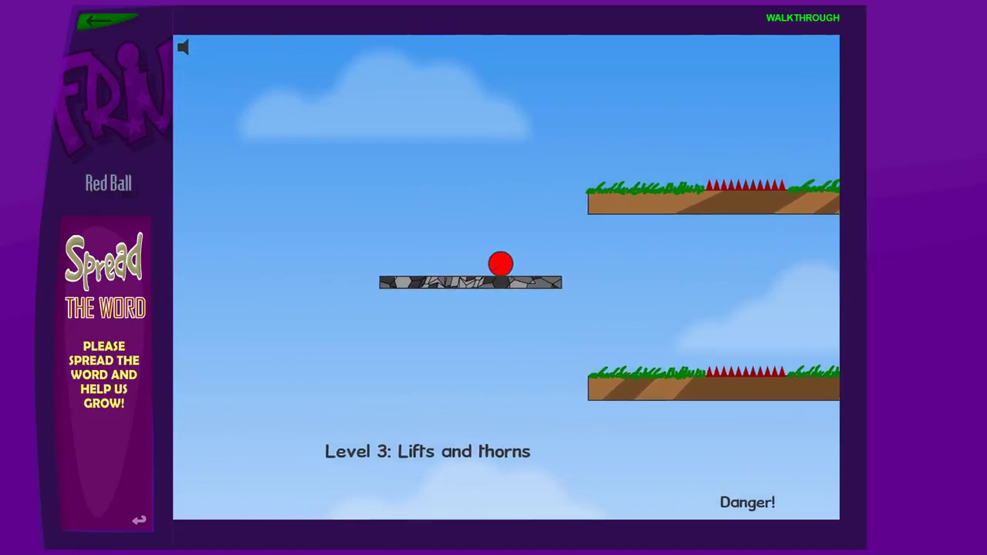
Jump from the lift to the upper platform, clear the red spikes and roll to the flag.
key("Up")
key("Right")
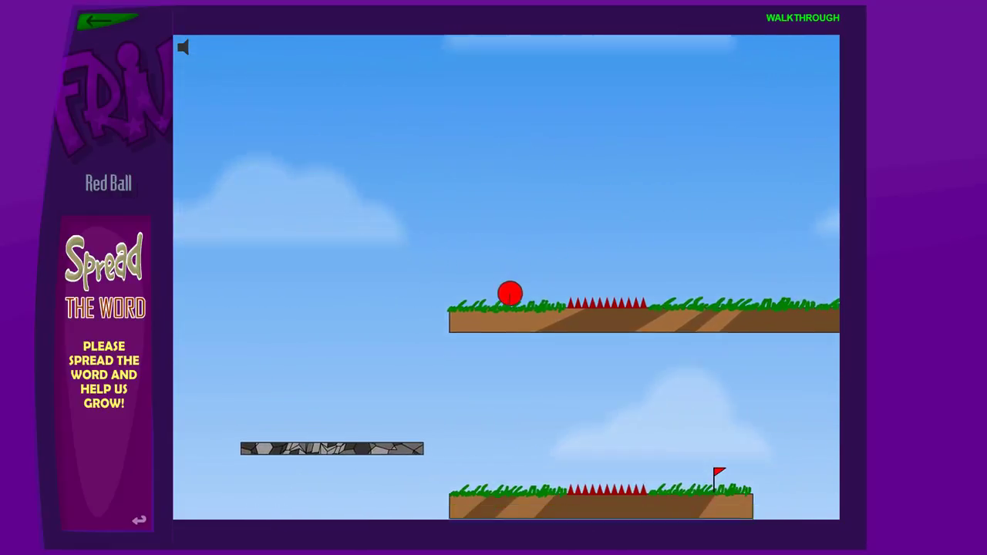
key("Up")
key("Right")
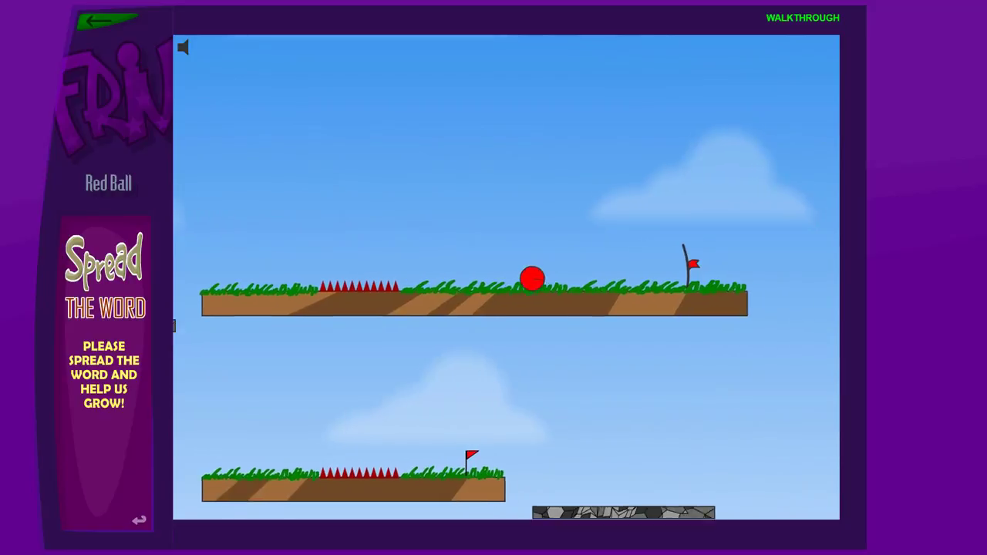
key("Right")
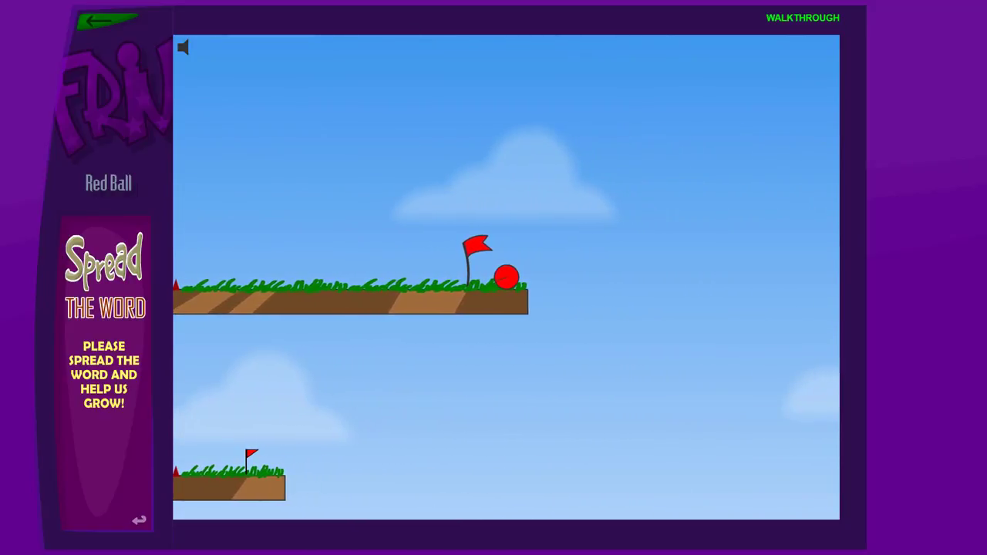
Roll under the row of axes, respawning once, and head for the stairs.
key("Right")
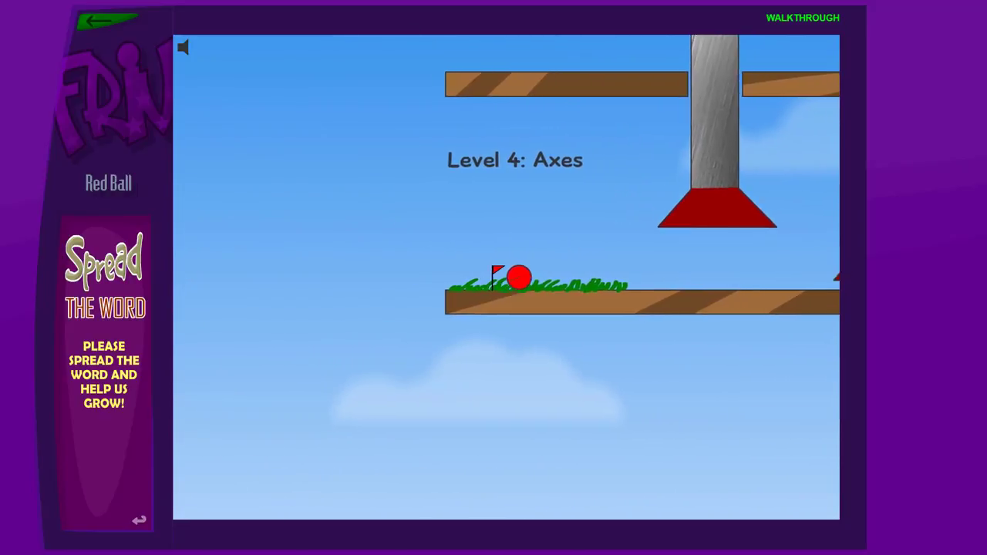
key("Right")
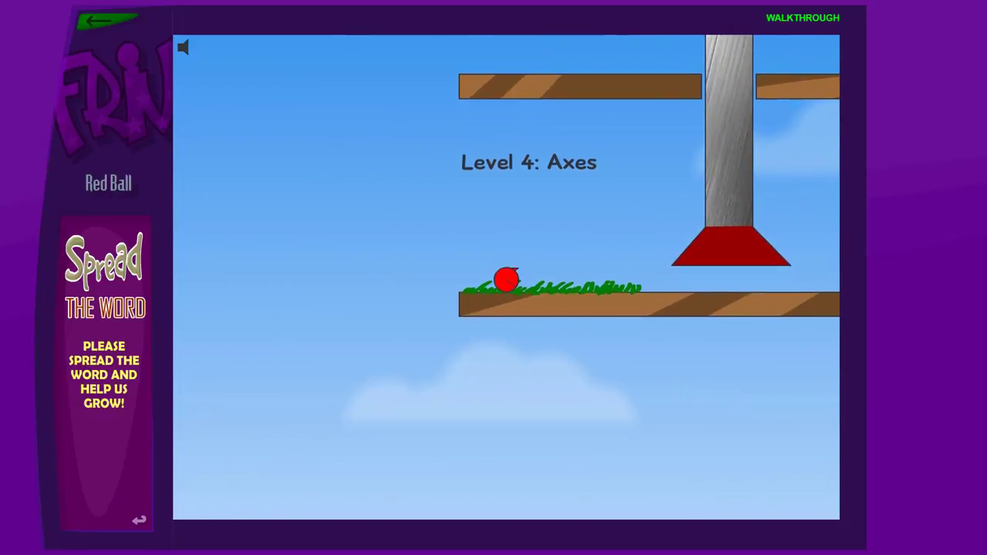
key("Right")
key("Right")
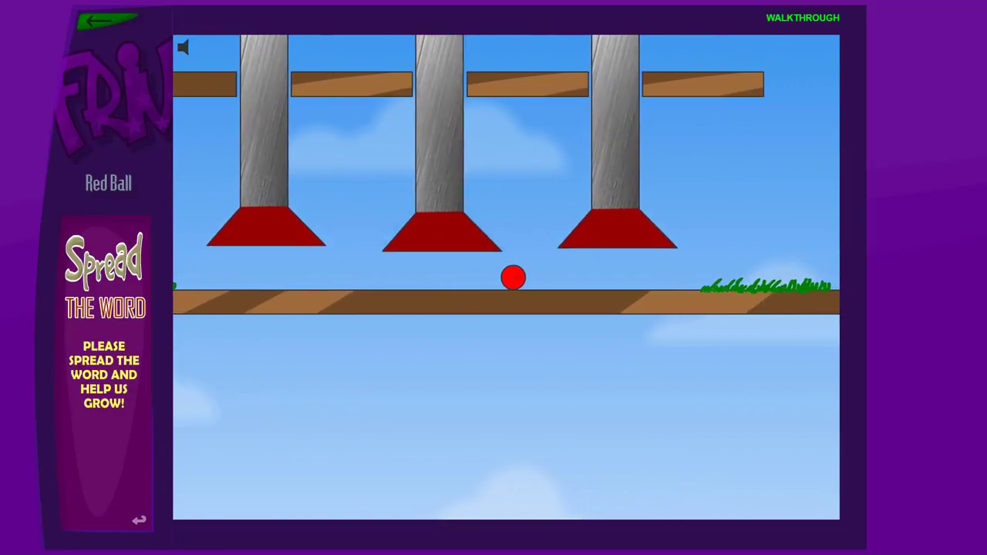
key("Right")
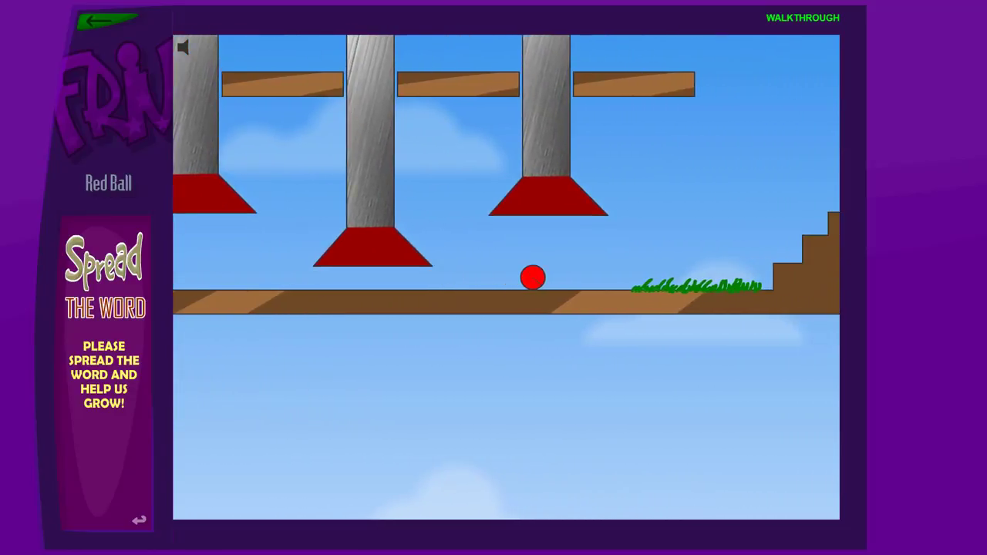
key("Up")
key("Right")
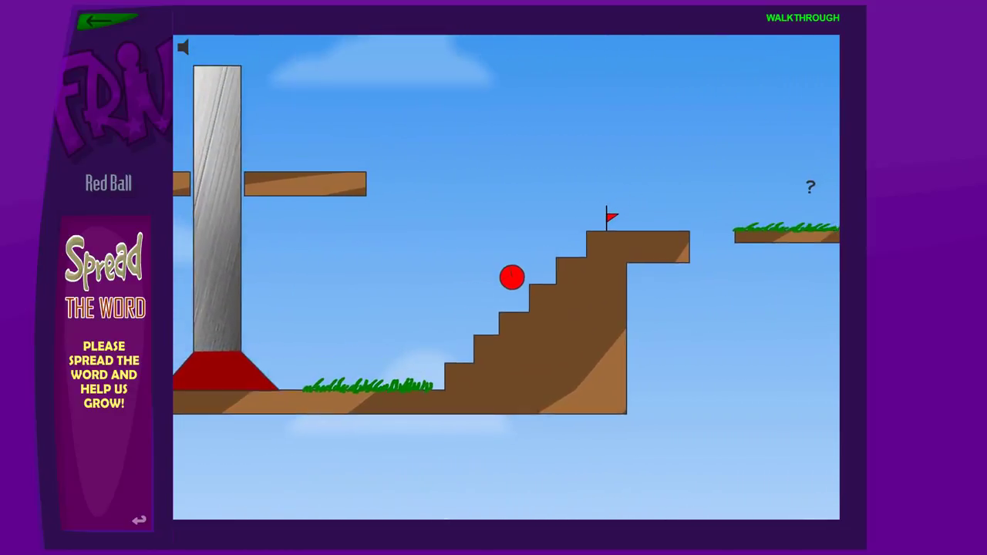
Climb the stairs past the flag and jump the gap onto the grassy platform.
key("Up")
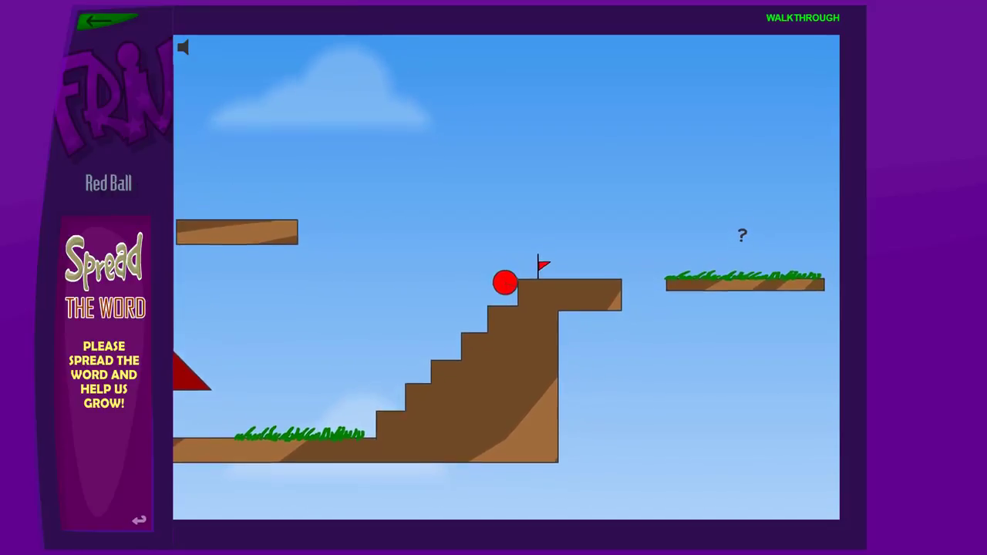
key("Up")
key("Right")
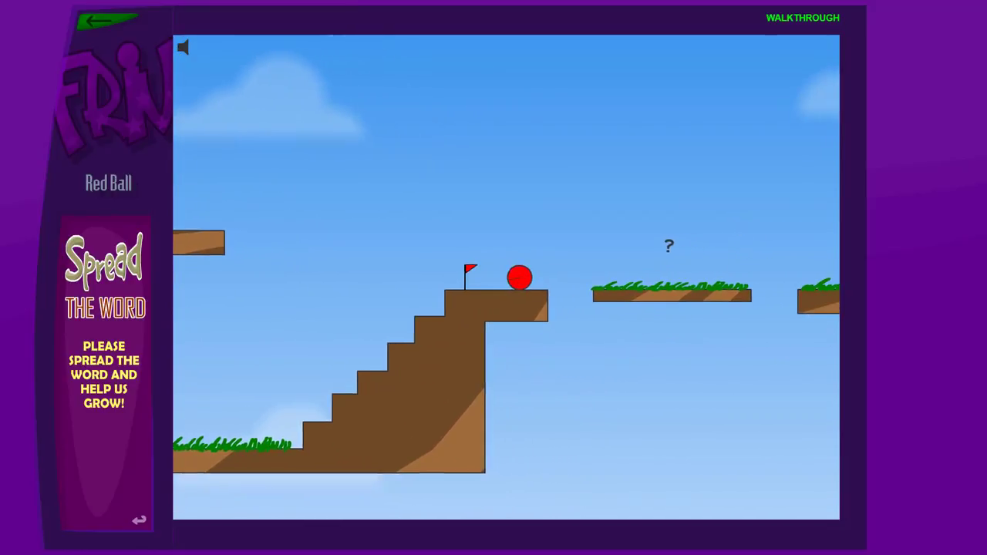
key("Right")
key("Up")
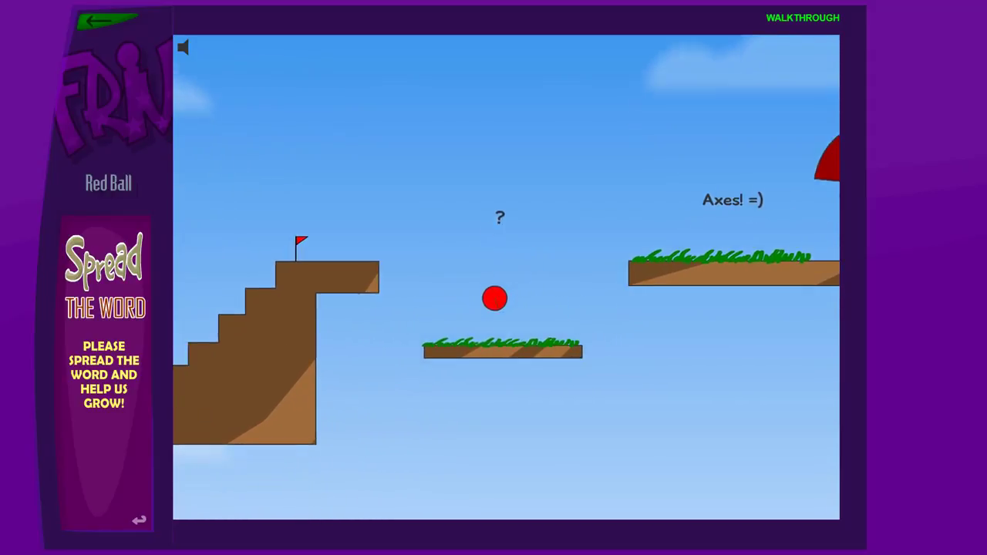
key("Up")
key("Left")
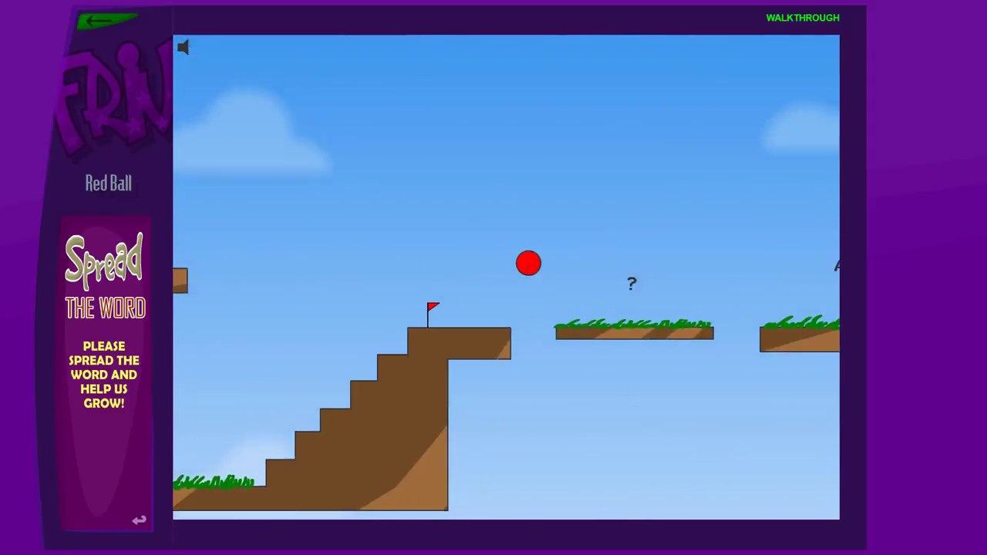
Jump across the platforms and roll under the swinging axes toward the middle platform.
key("Right")
key("Up")
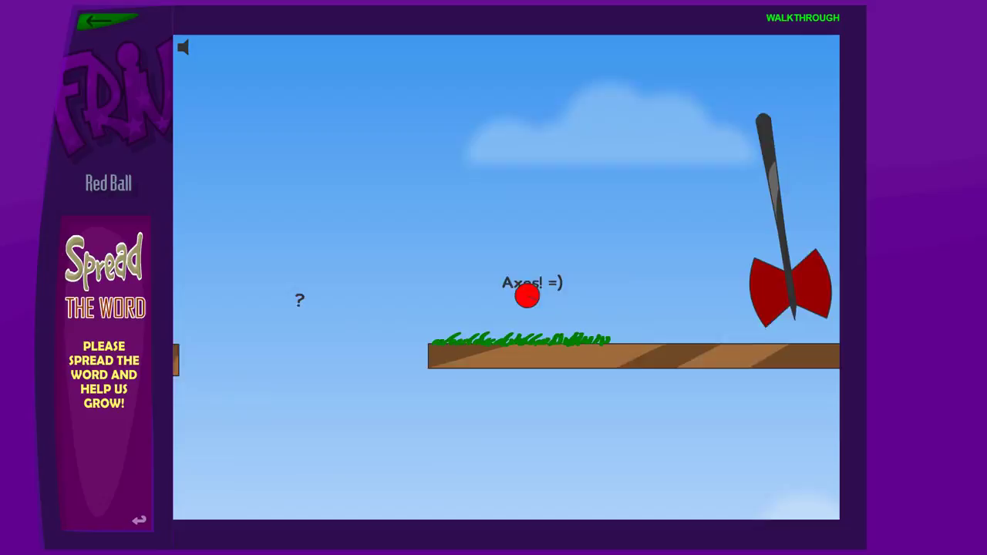
key("Right")
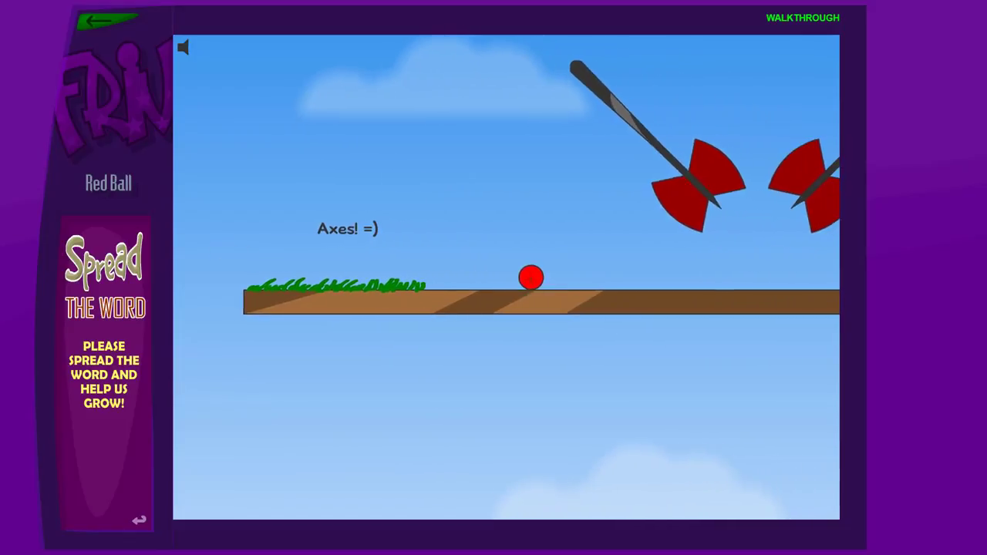
key("Right")
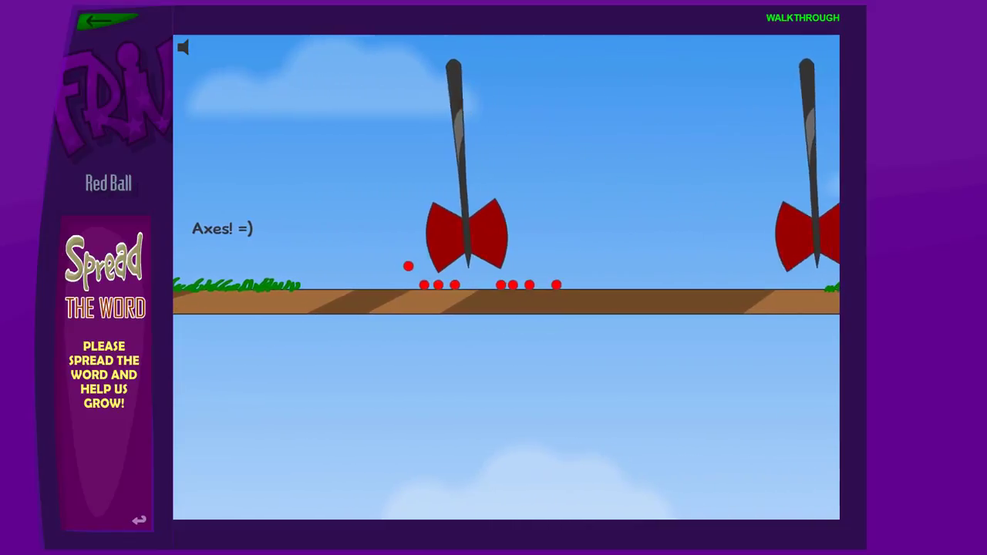
key("Right")
key("Up")
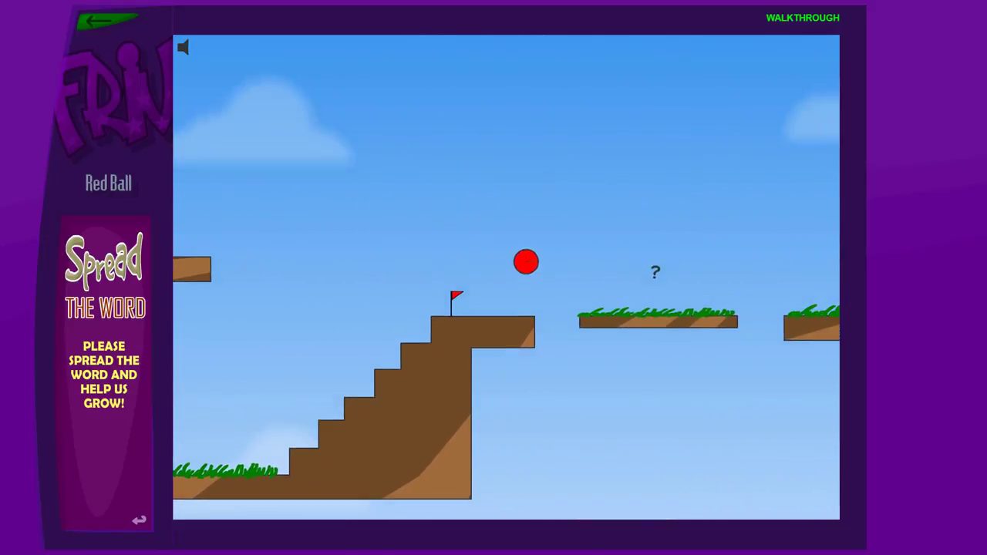
key("Right")
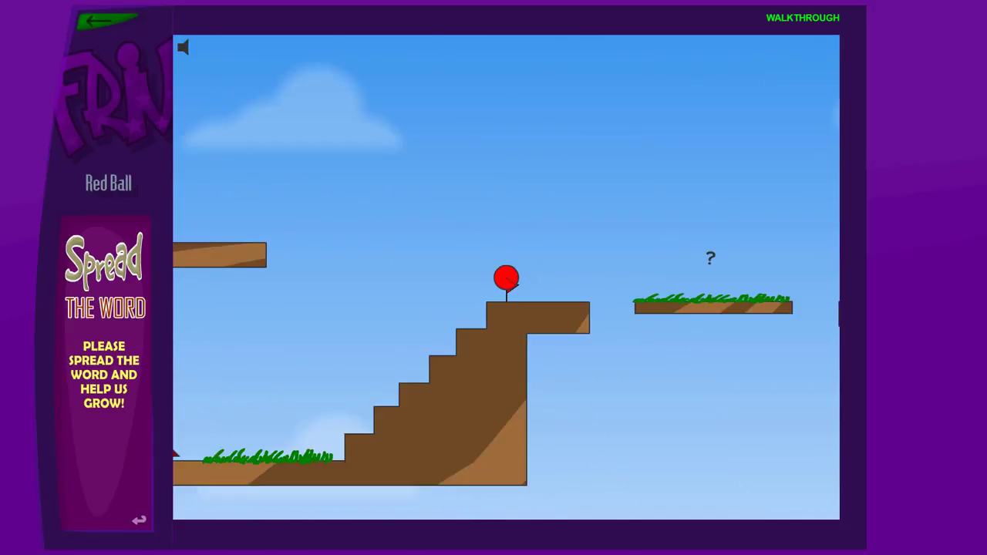
key("Right")
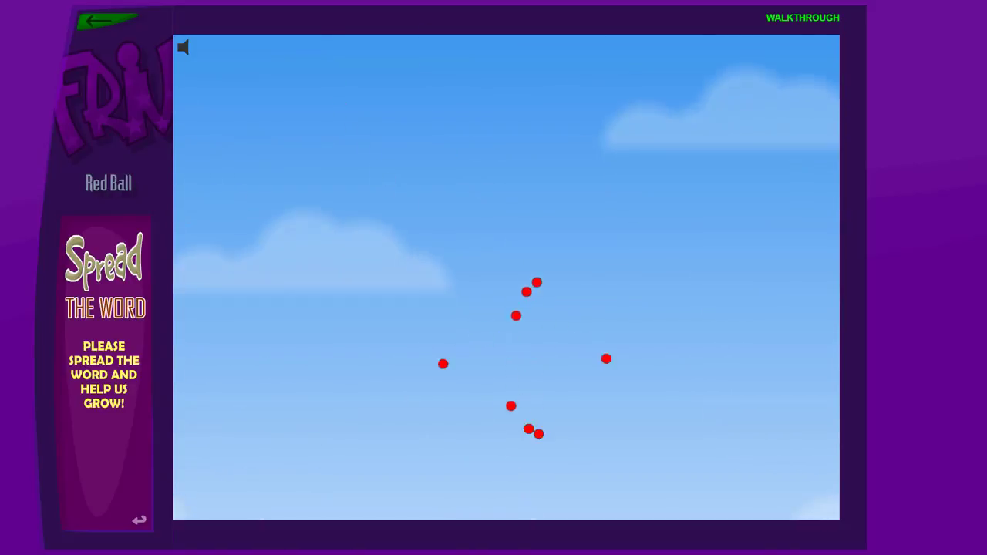
Jump onto the grassy platform, then from the checkpoint across the next gap.
key("Right")
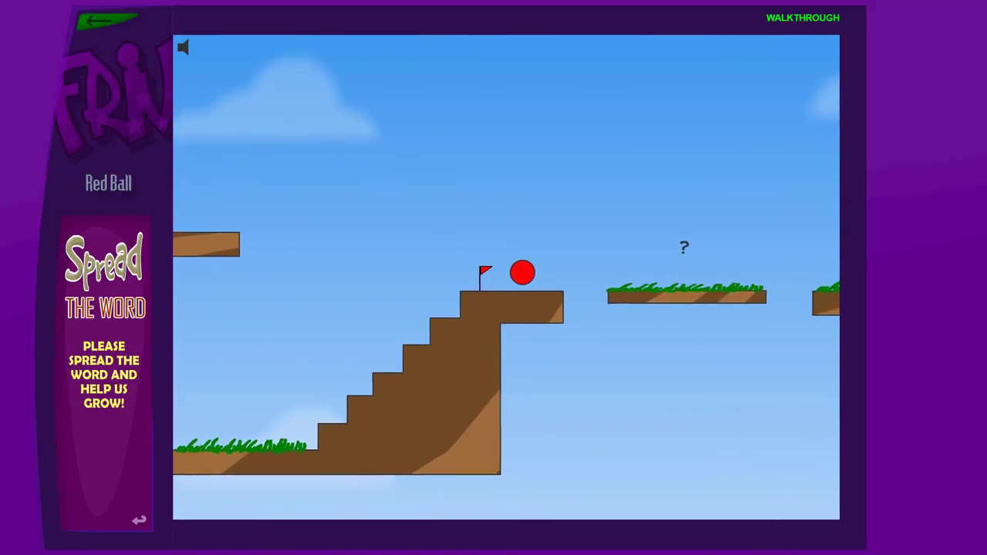
key("Up")
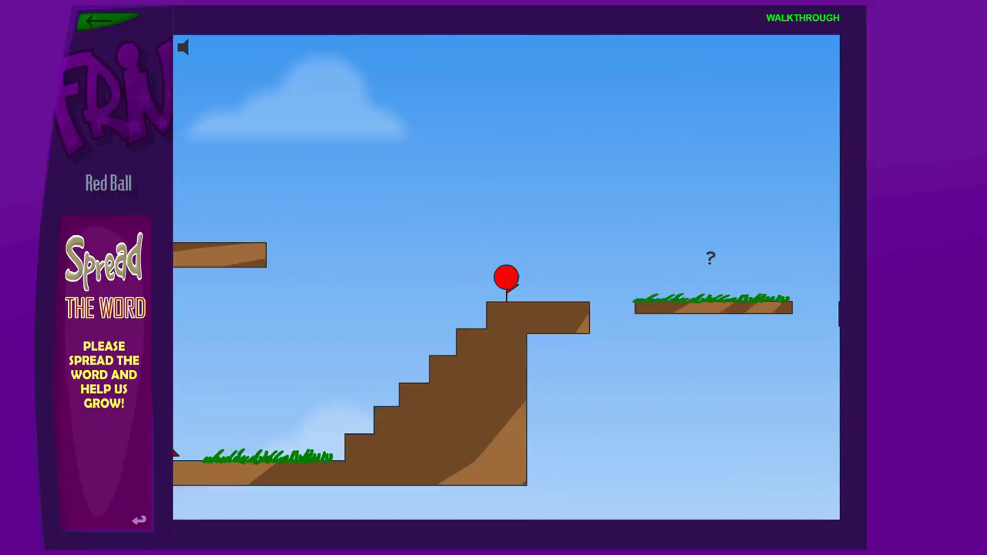
key("Right")
key("Up")
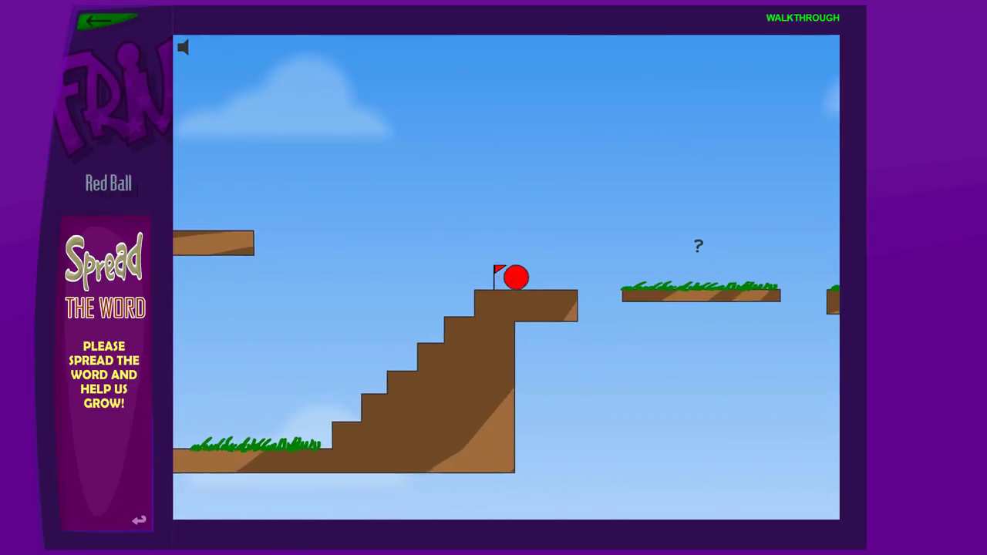
Cross the last platforms and slip past the swinging axes to the end flag.
key("Right")
key("Up")
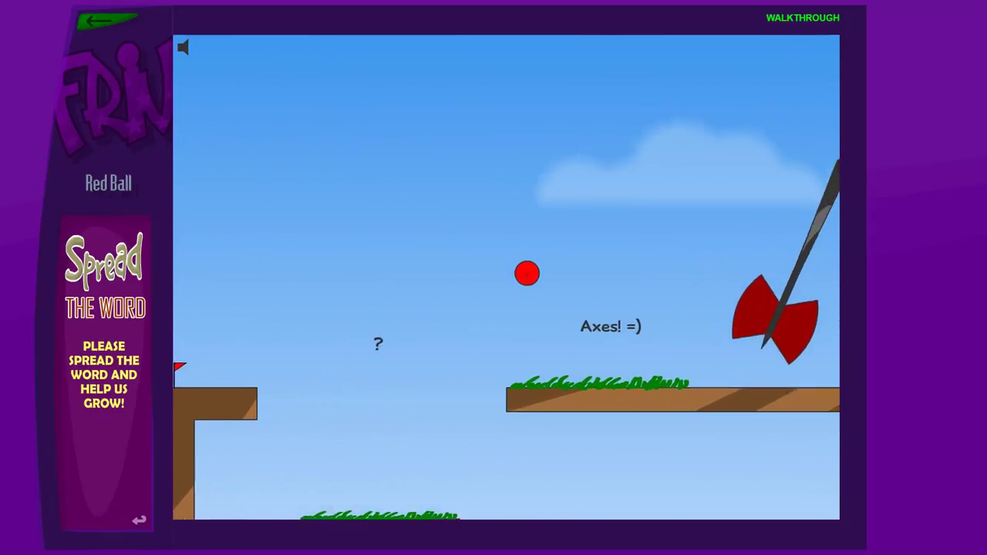
key("Right")
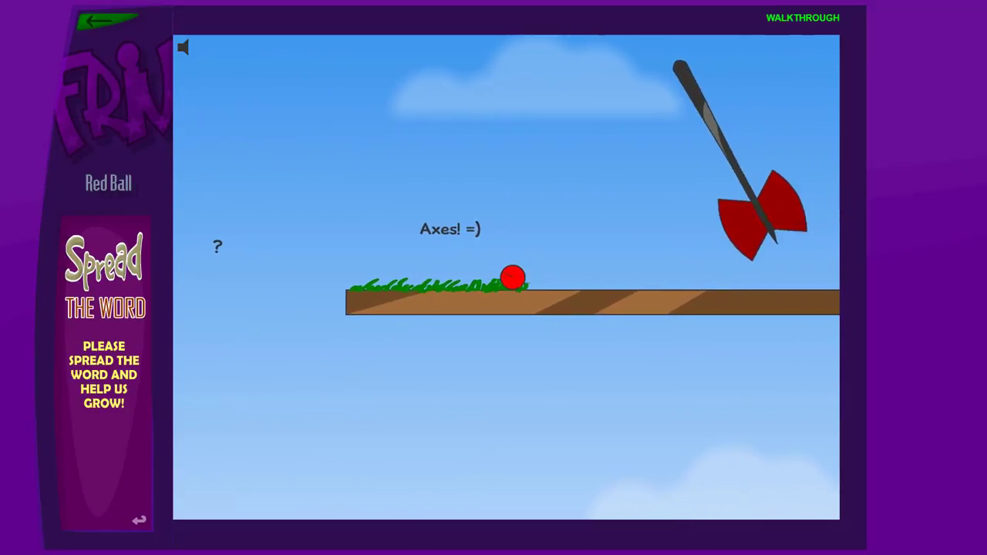
key("Right")
key("Right")
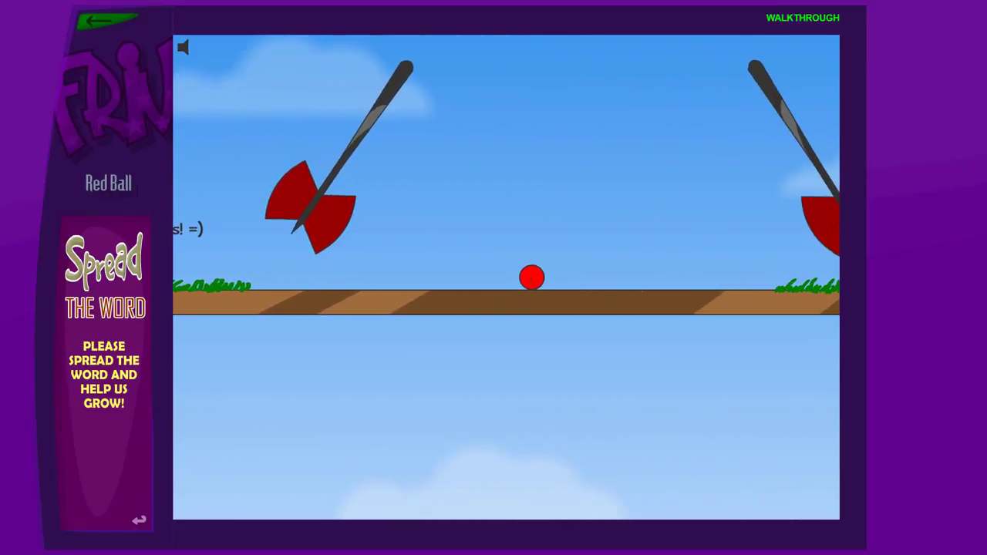
key("Right")
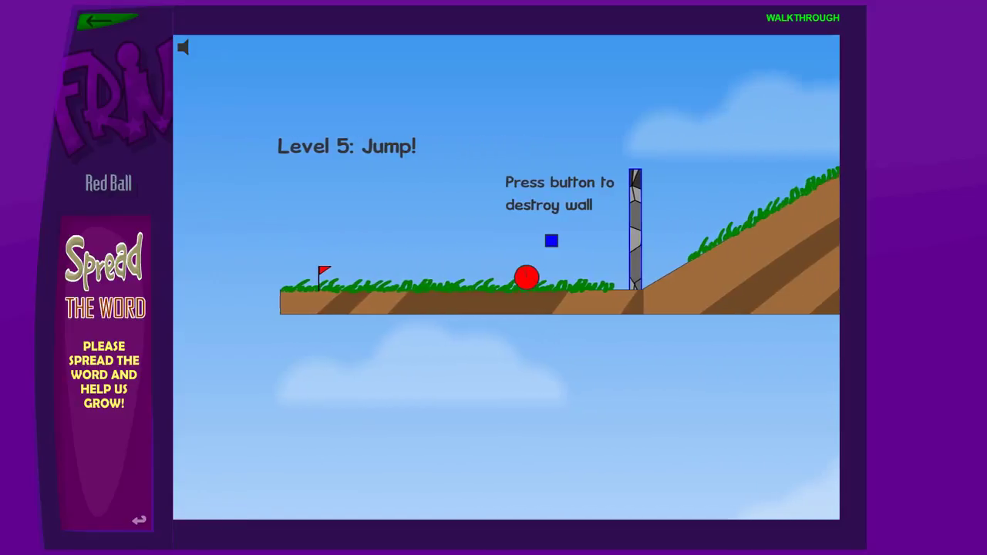
Hit the blue button to destroy the wall, then roll up the slope onto the seesaw.
key("Up")
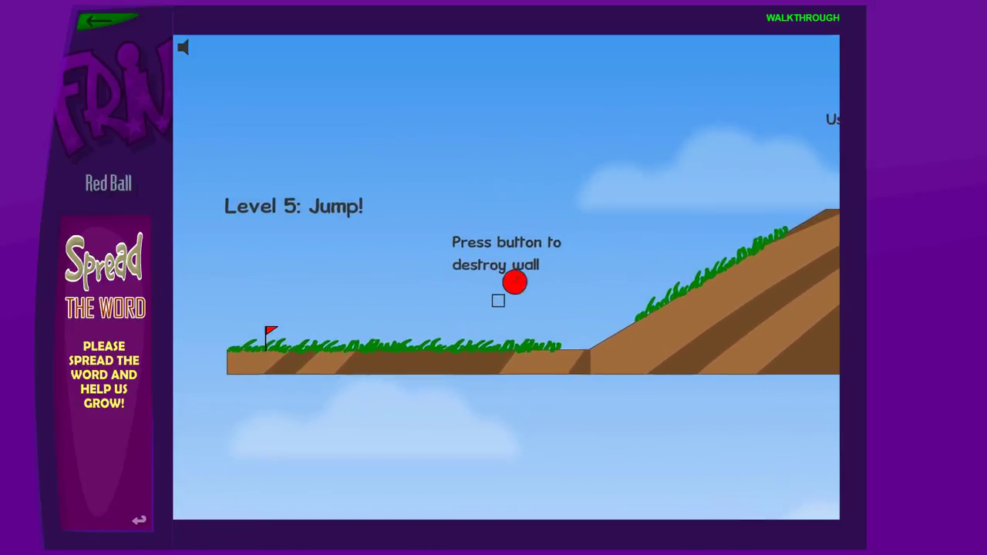
key("Right")
key("Up")
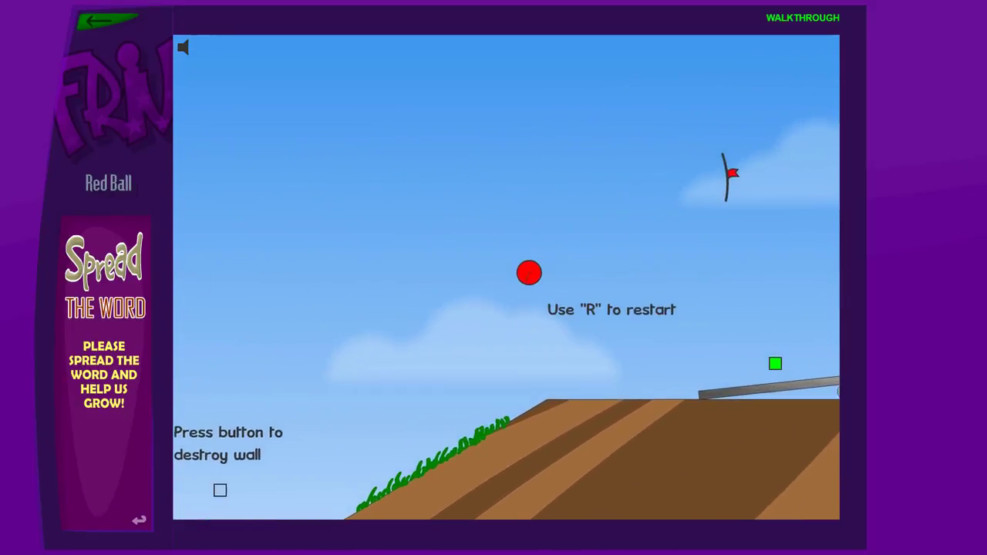
key("Right")
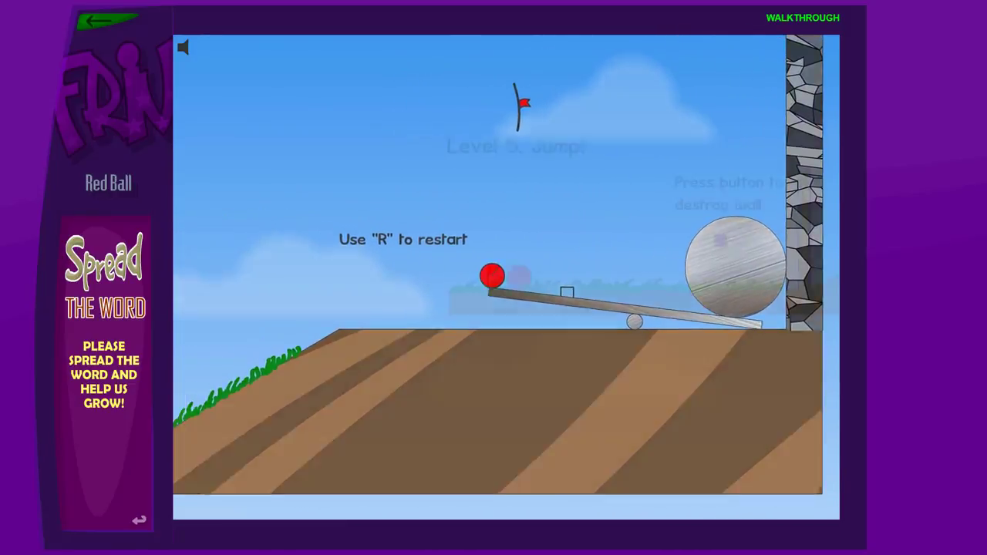
Restart Level 5, jump onto the seesaw, then roll past the flag and leap off the cliff.
key("Right")
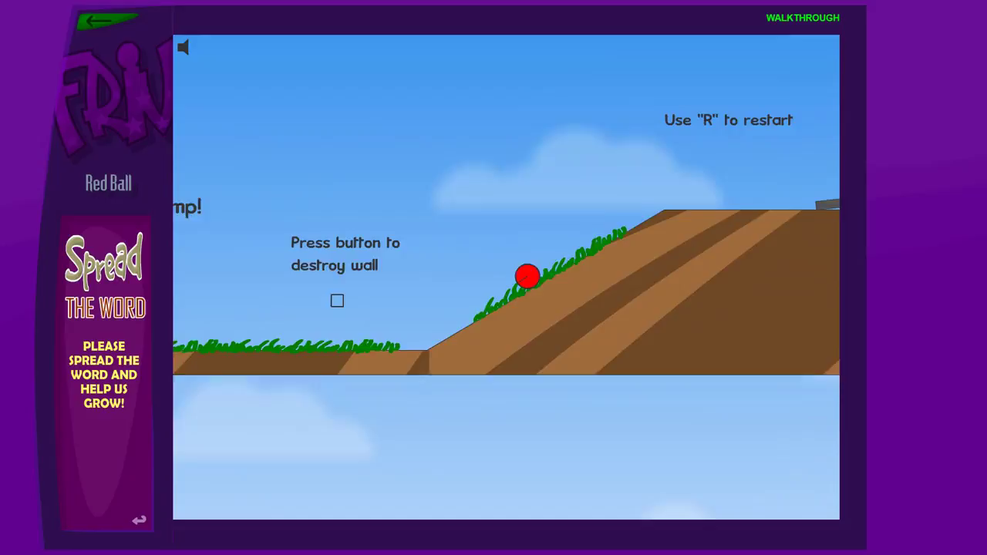
key("Up")
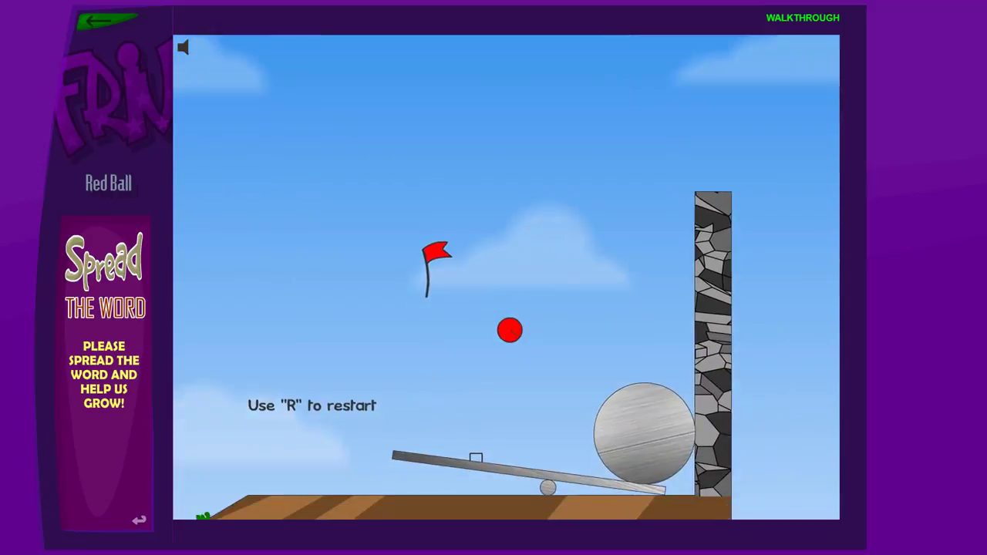
key("Right")
key("Up")
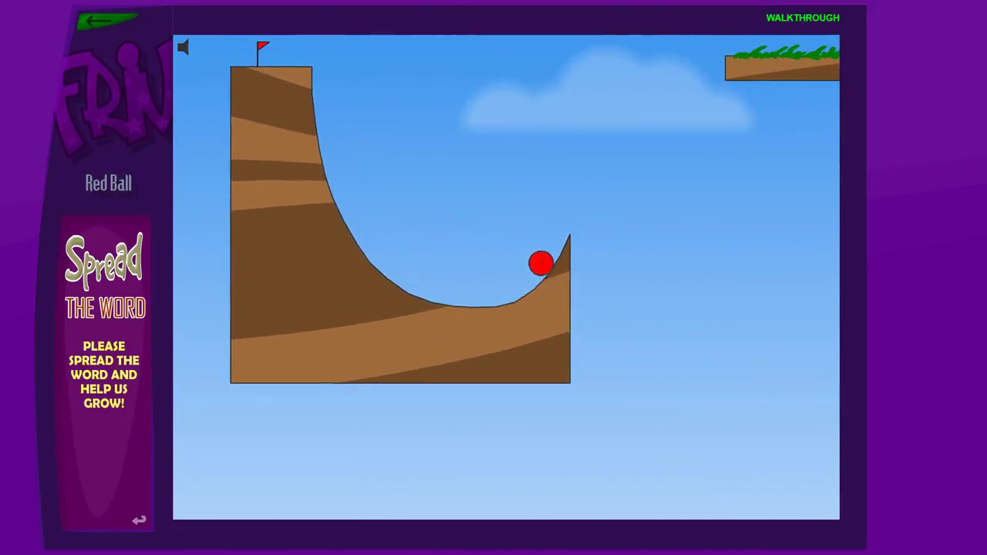
key("Right")
key("Right")
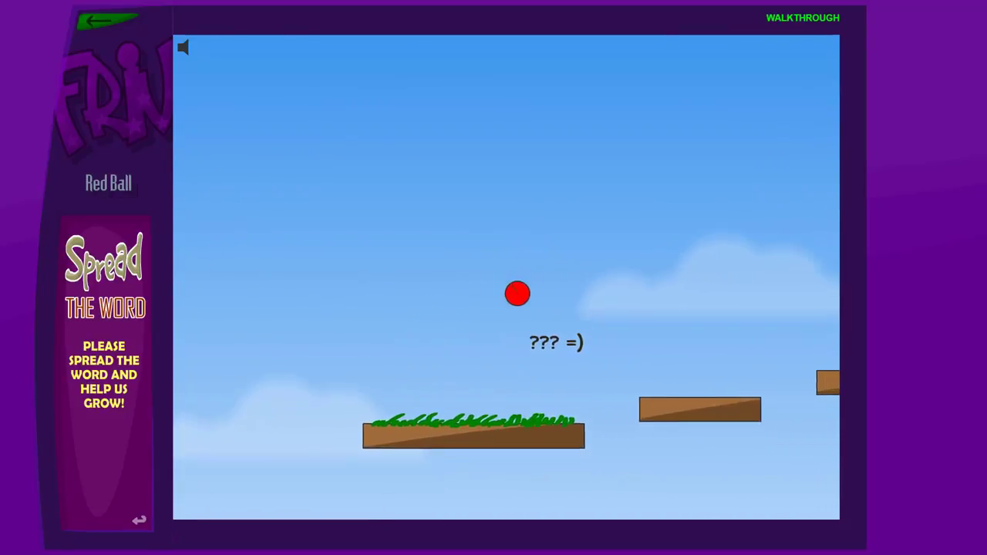
key("Left")
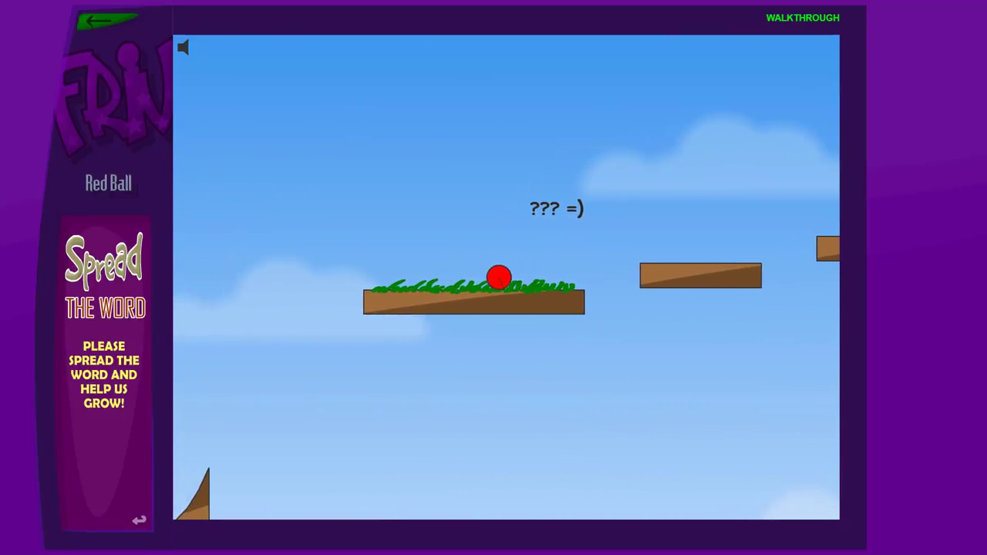
key("Up")
key("Right")
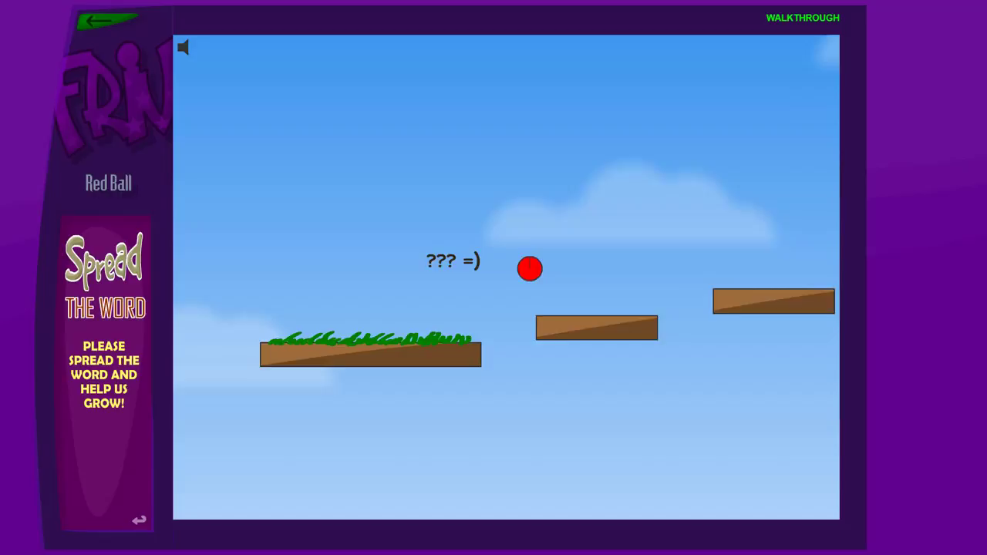
key("Up")
key("Right")
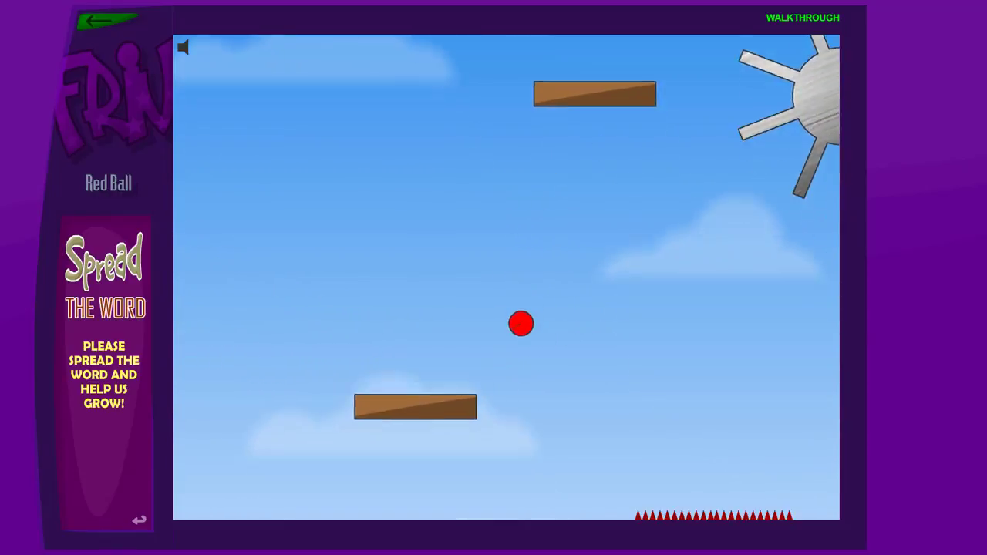
key("Up")
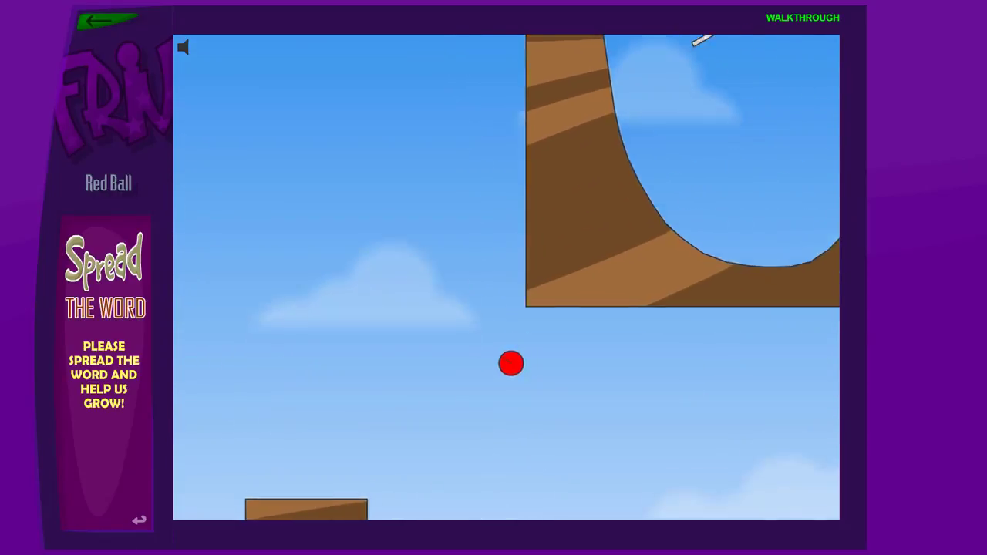
key("Up")
key("Right")
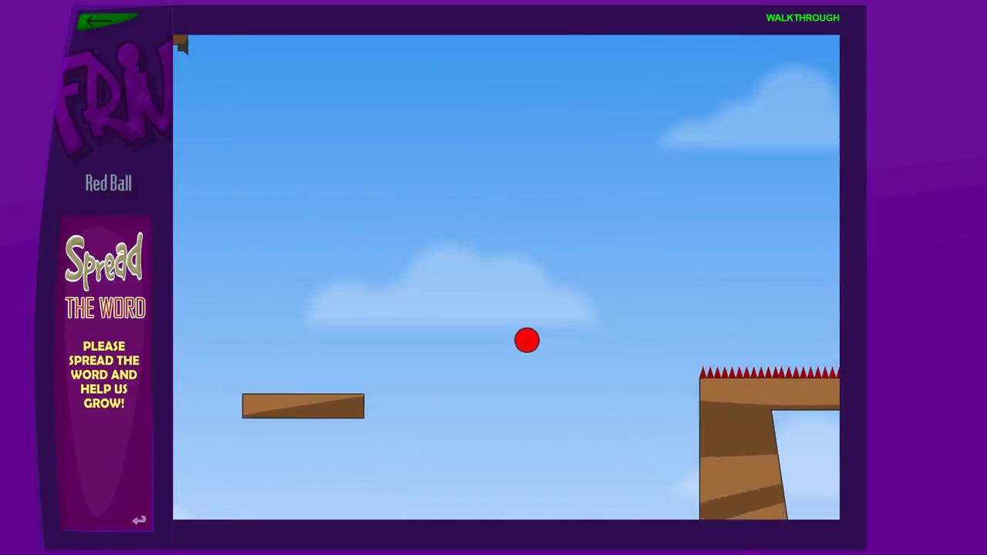
Roll through the half-pipe and launch off the ramp over the grassy ledge.
key("Right")
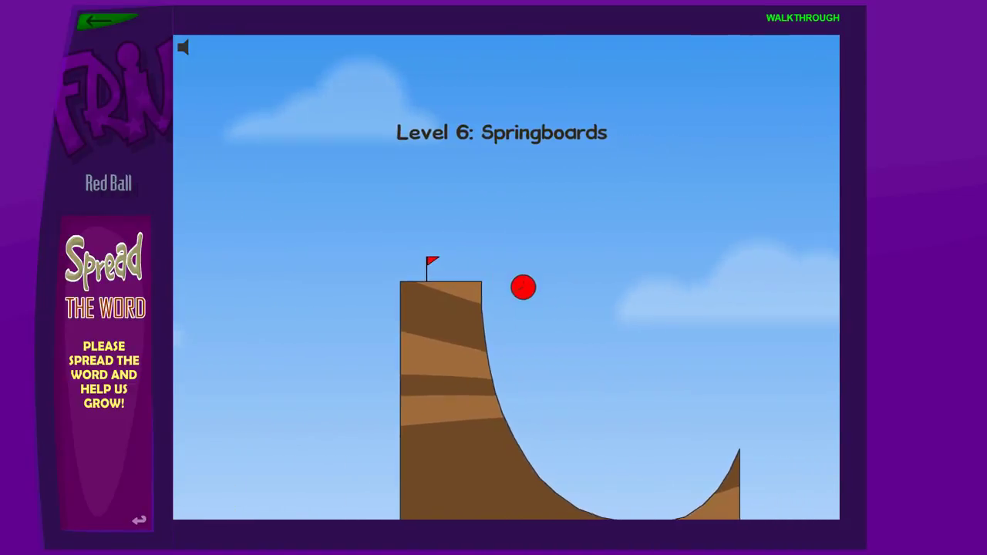
key("Right")
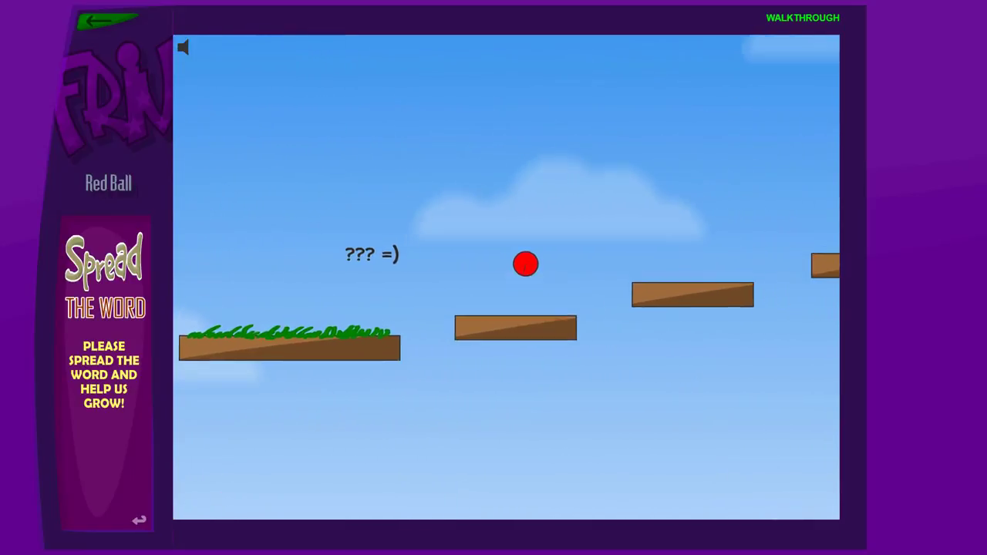
key("Right")
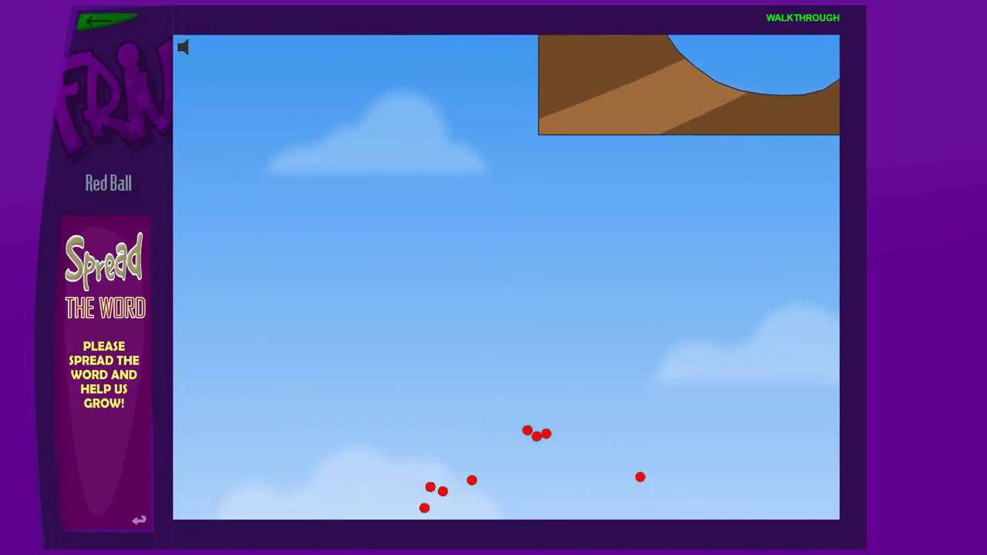
After restarting, jump off the grassy ledge and across the floating platforms.
key("Right")
key("Up")
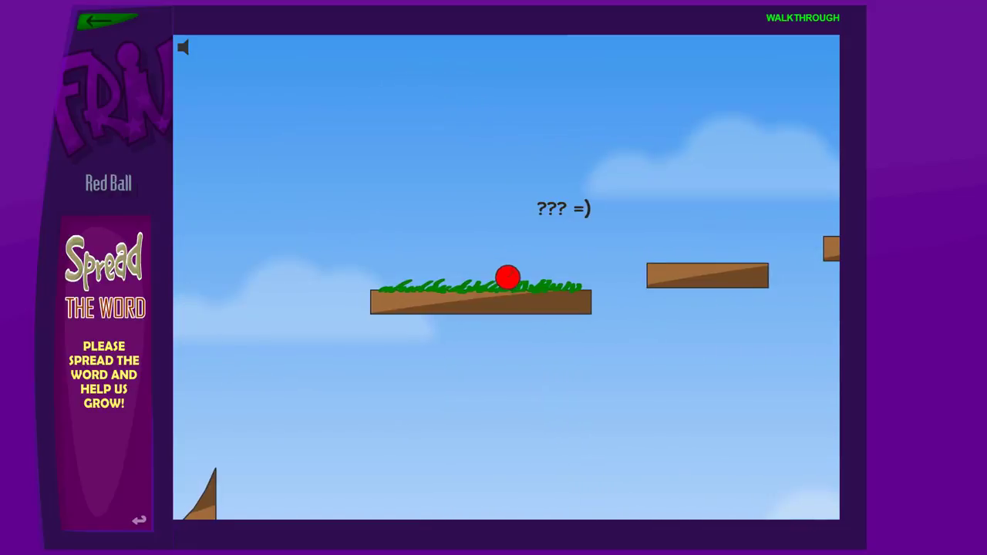
key("Right")
key("Up")
key("Right")
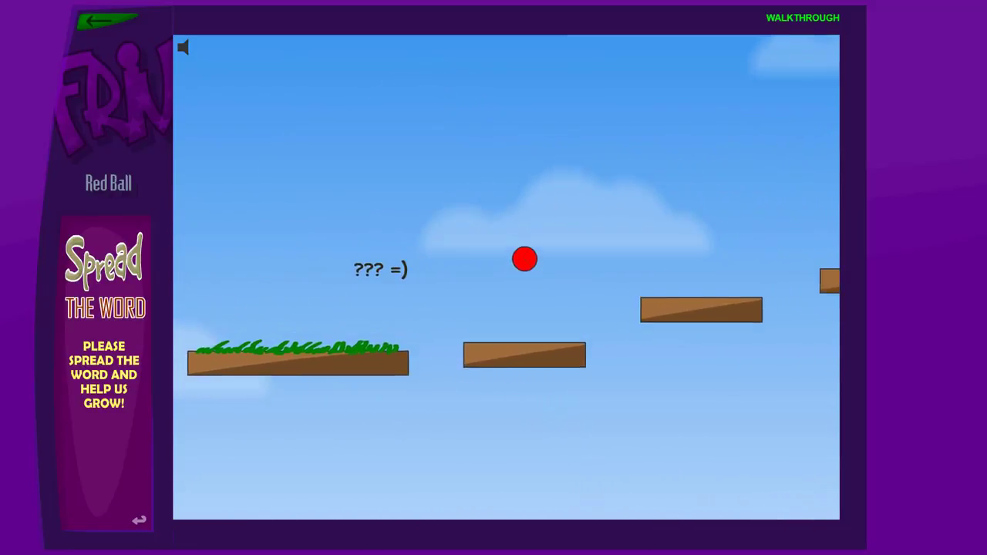
key("Up")
key("Right")
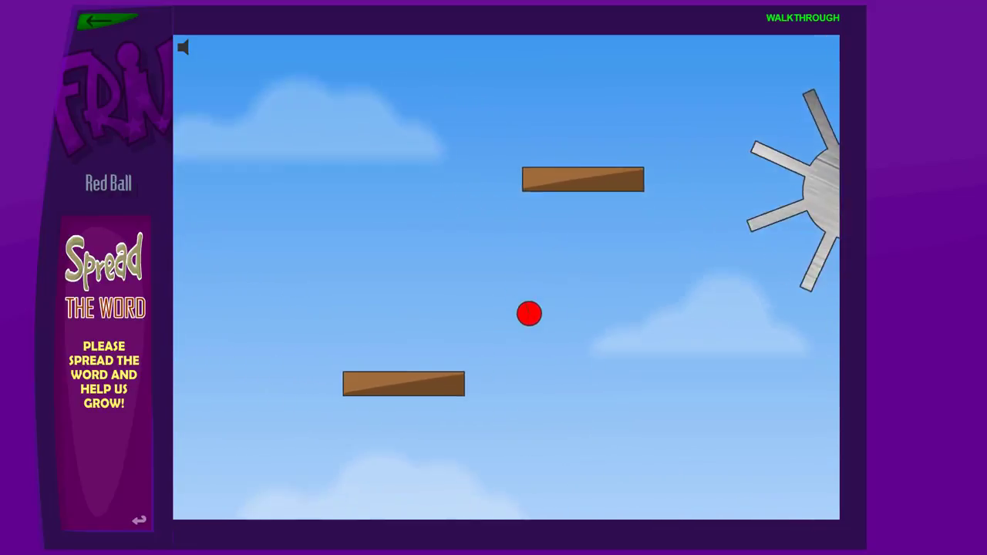
Roll down the curved ramp, launch right and jump from the grassy platform toward the spinner.
key("Right")
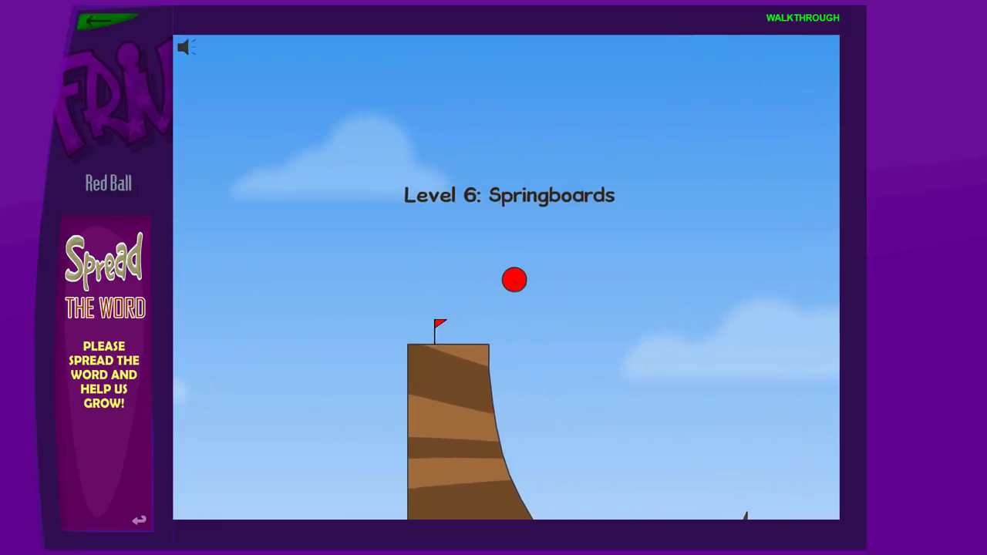
key("Right")
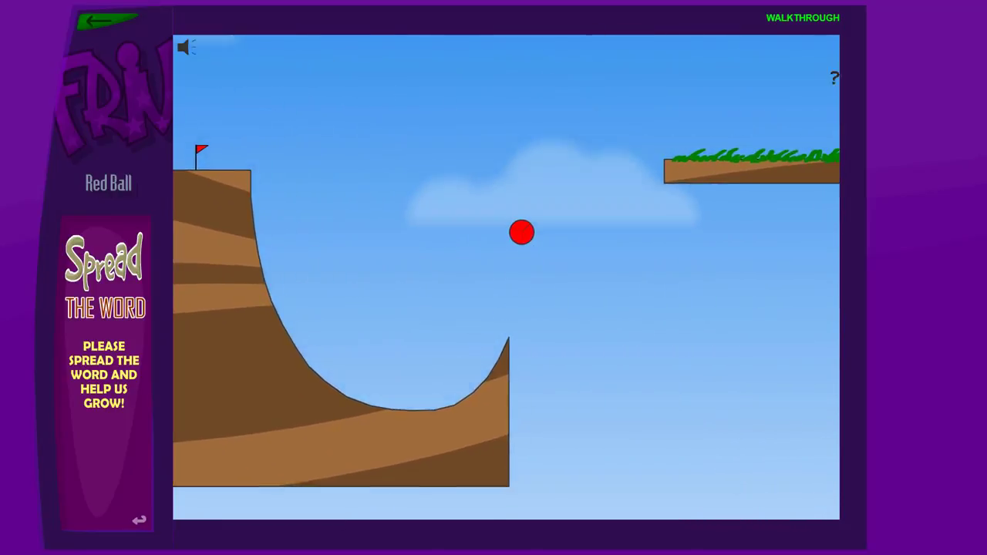
key("Right")
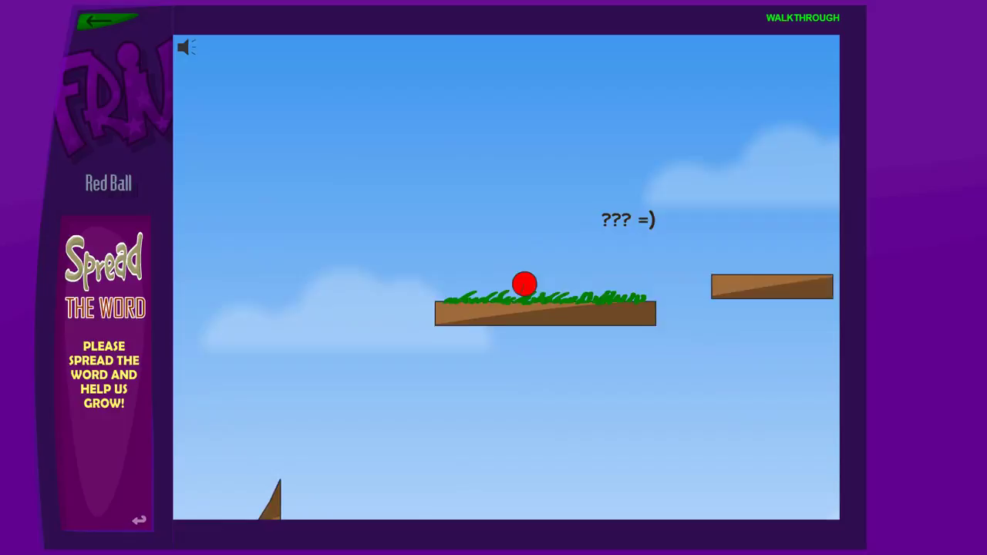
key("Up")
key("Up")
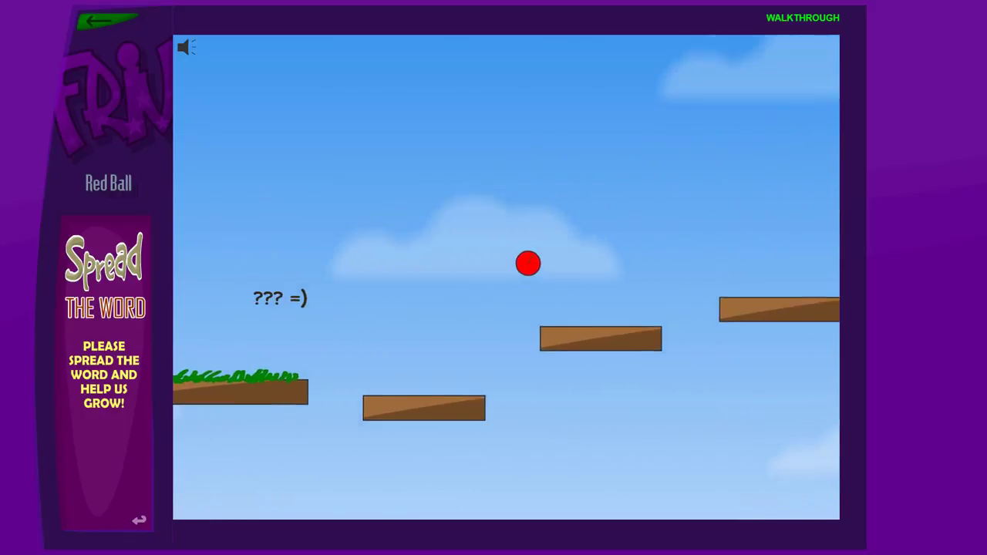
key("Right")
key("Right")
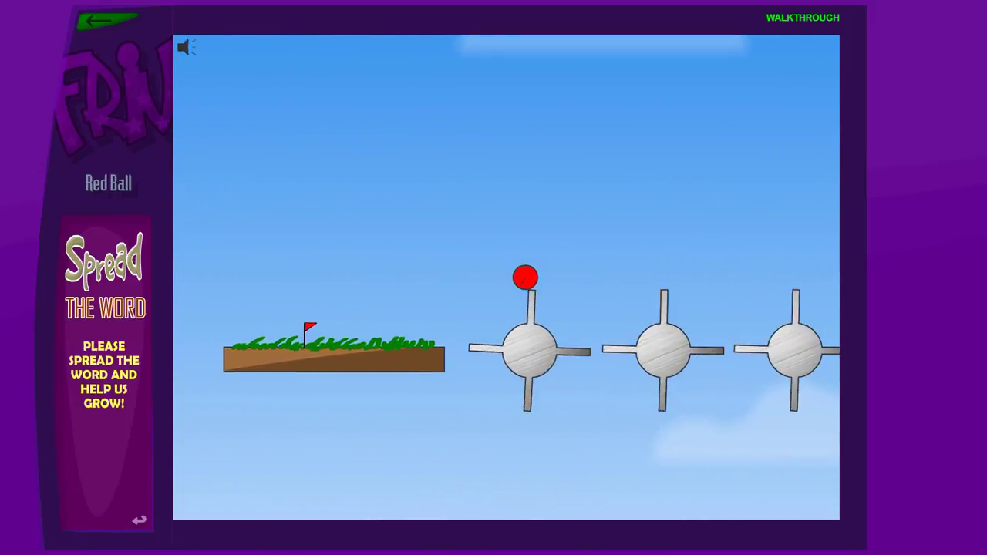
Hop across the three spinning wheels and drop onto the flag platform.
key("Up")
key("Right")
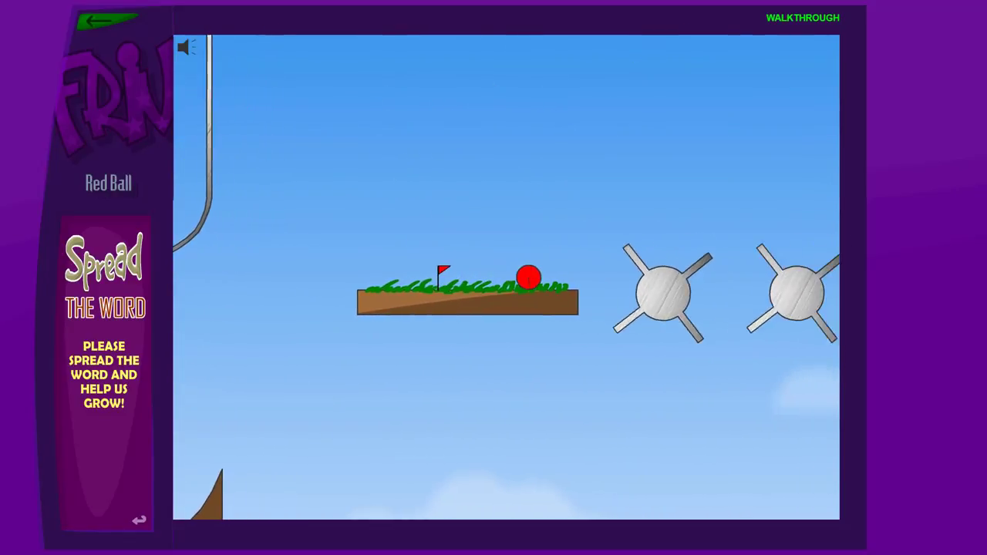
key("Up")
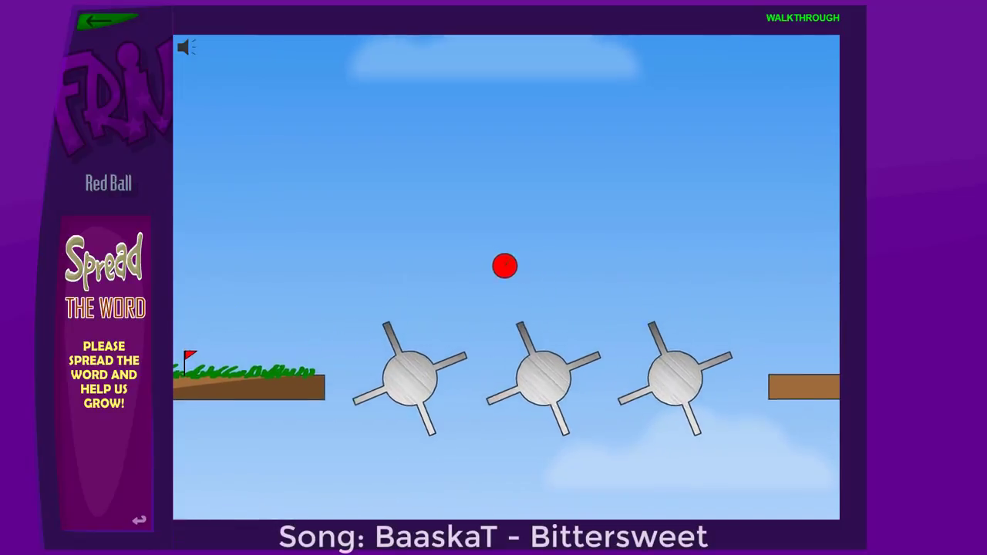
key("Right")
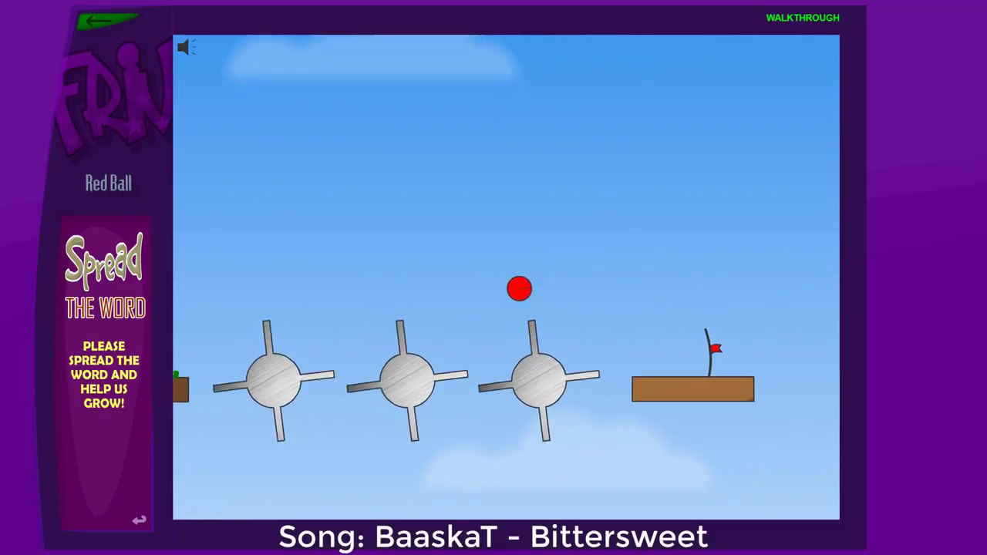
key("Right")
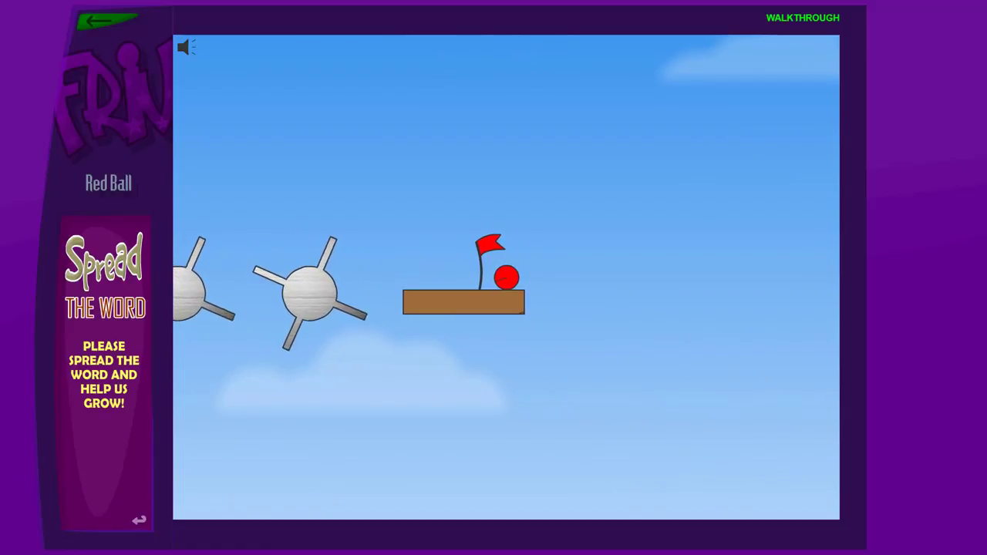
Cross the grey box, climb the ramp and hop over the swinging spiky star.
key("Right")
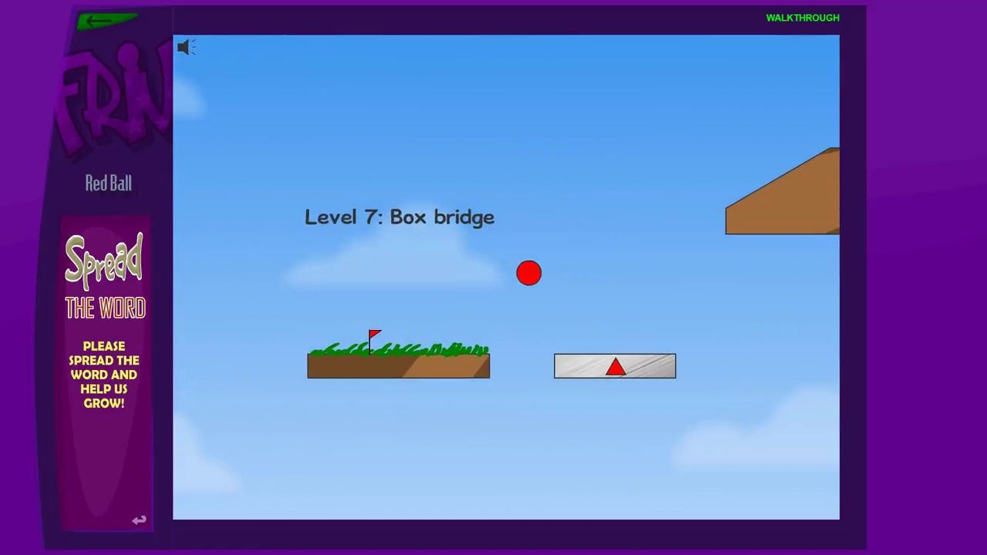
key("Up")
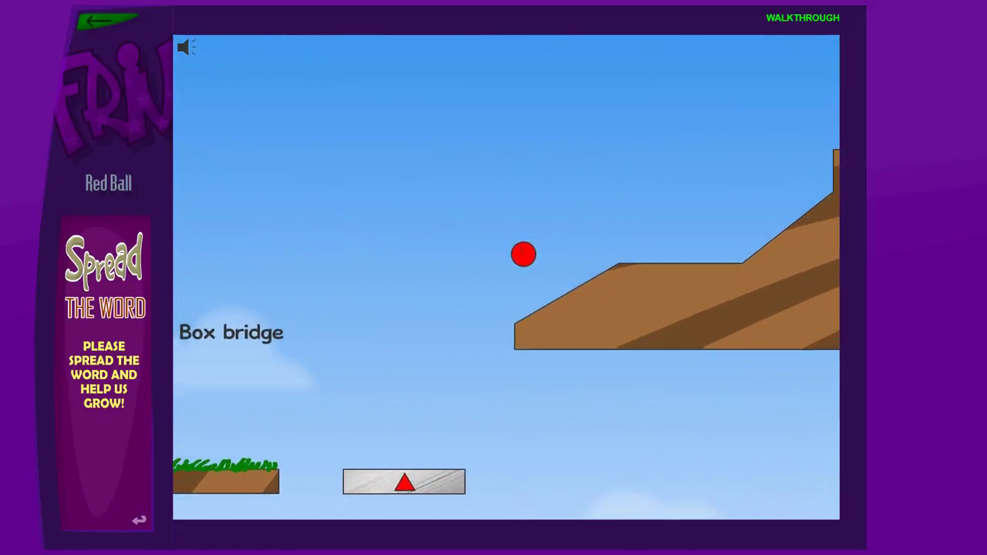
key("Right")
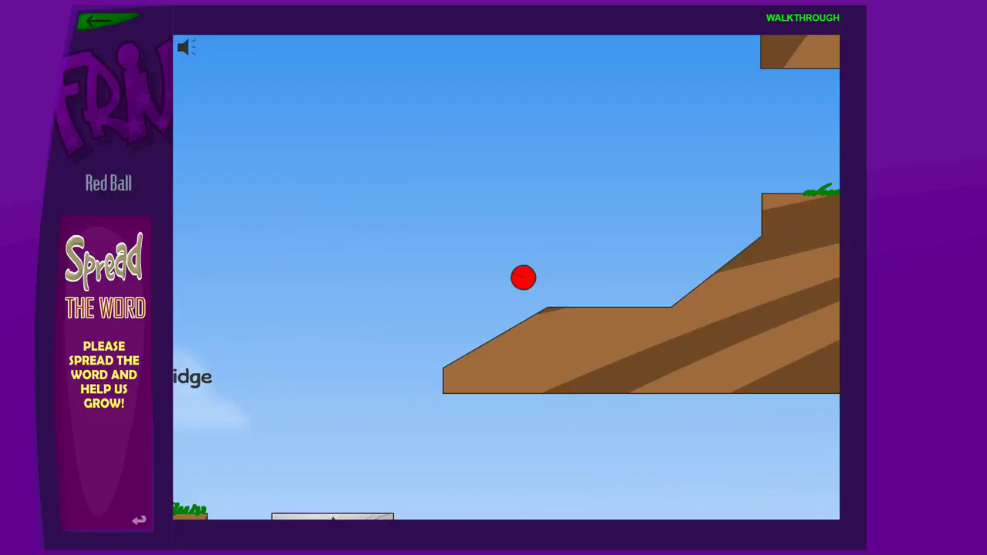
key("Right")
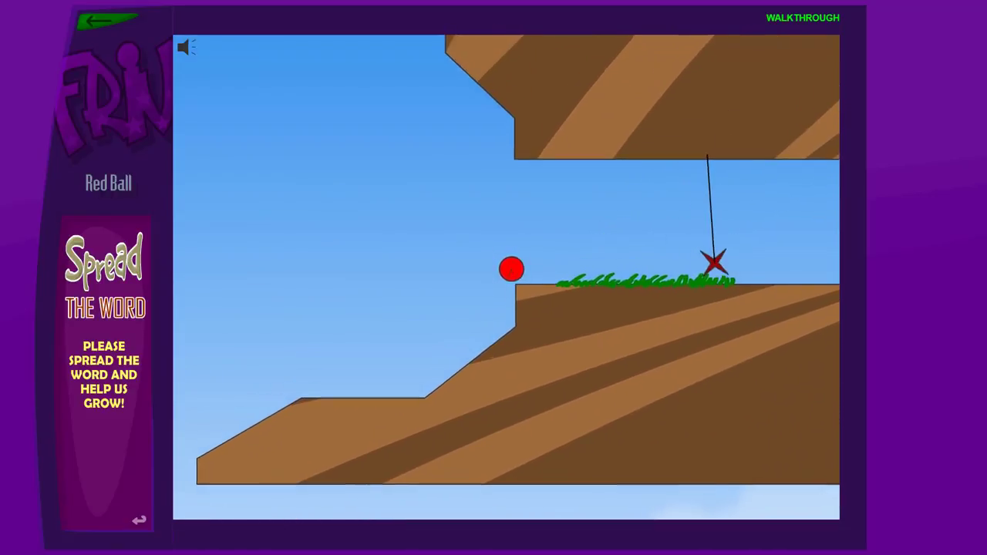
key("Right")
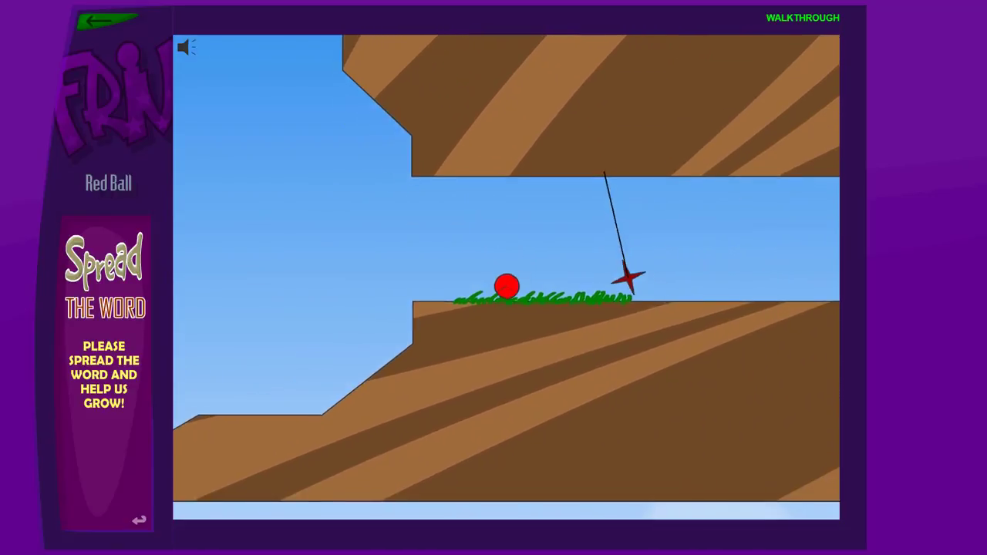
key("Up")
key("Right")
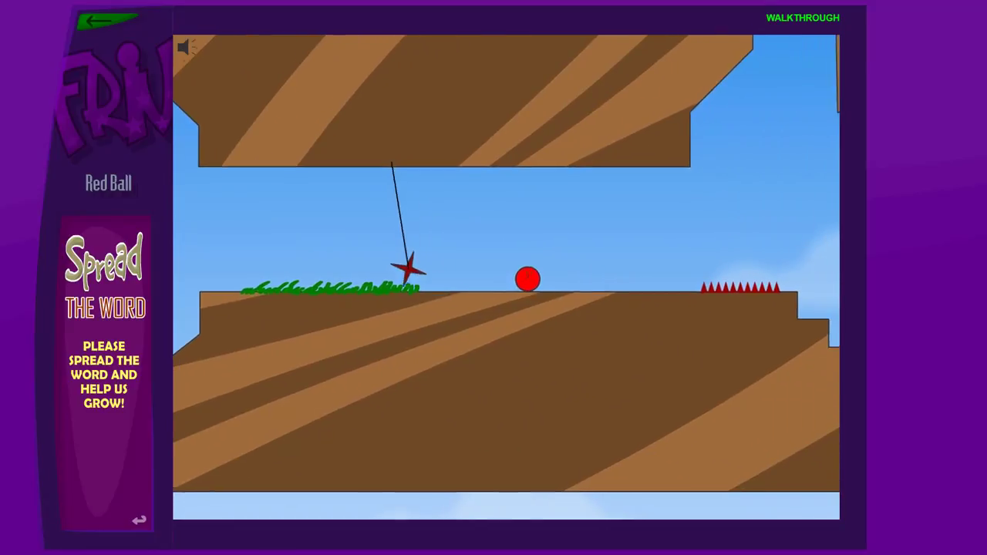
Jump the spikes onto the stair slope, launch off the ramp lip onto the triangle bounce platform.
key("Up")
key("Right")
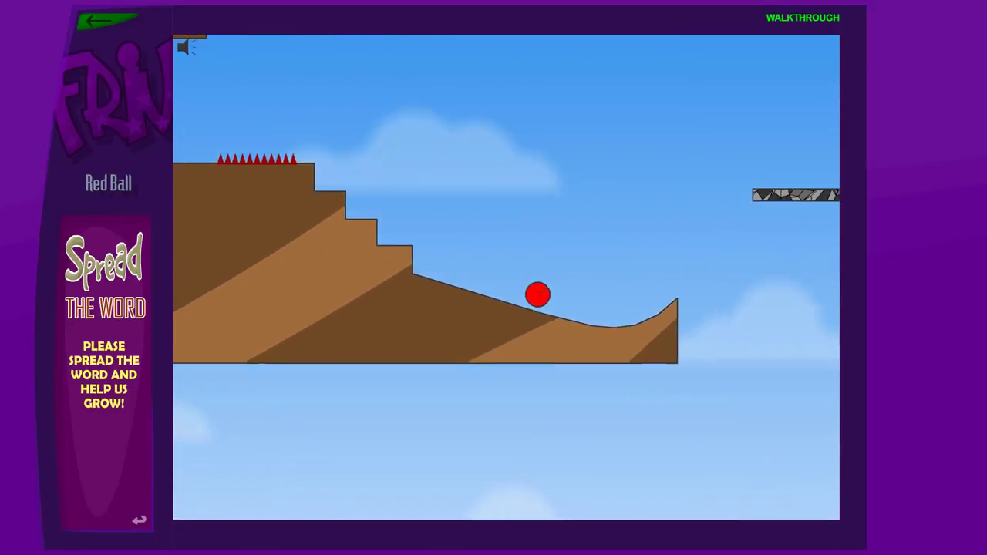
key("Right")
key("Up")
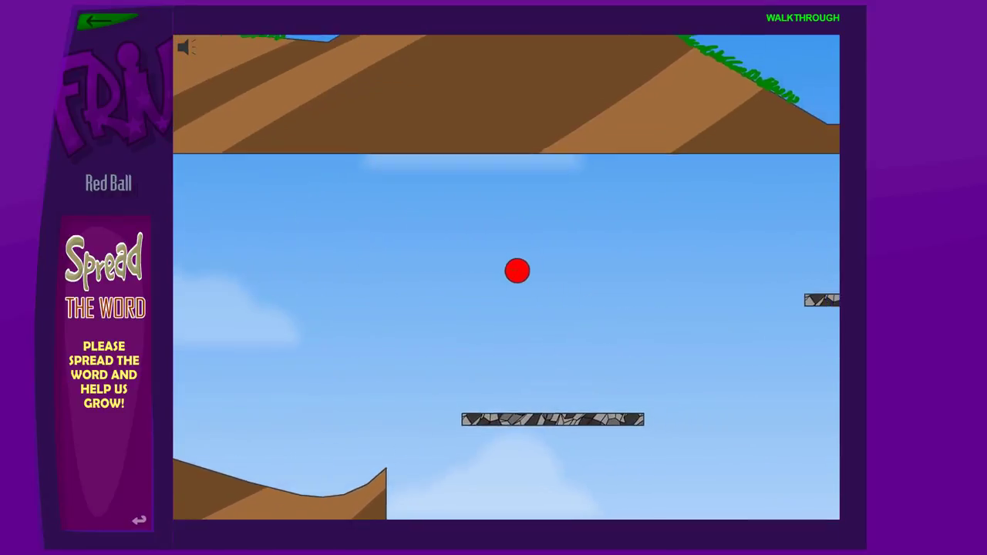
key("Right")
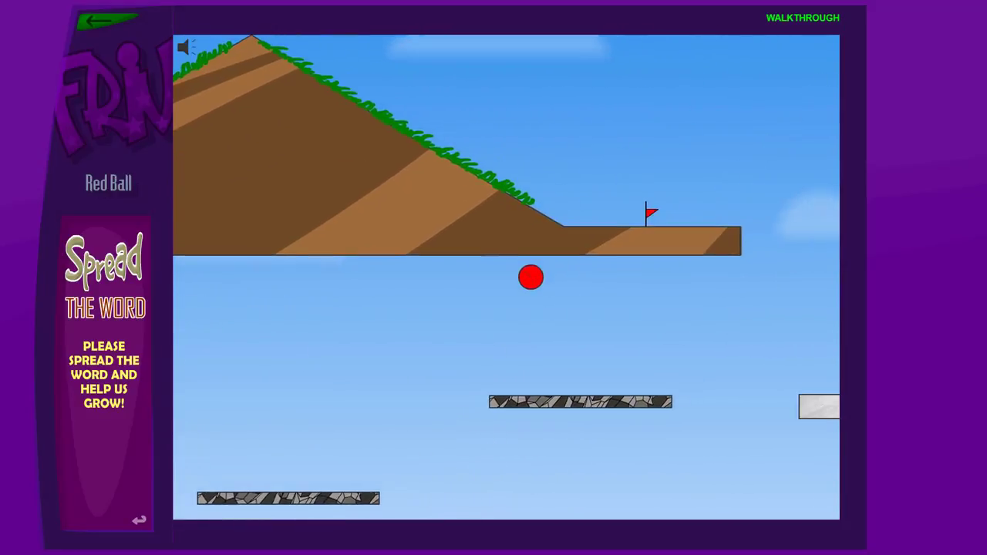
key("Right")
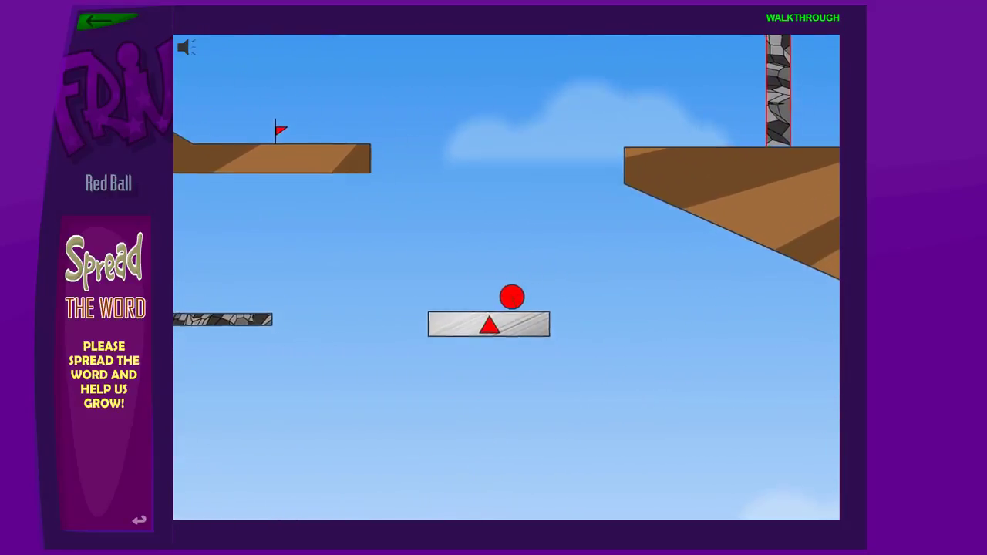
key("Up")
Bounce off the triangle platform, drift left onto the flag platform and climb the hill.
key("Left")
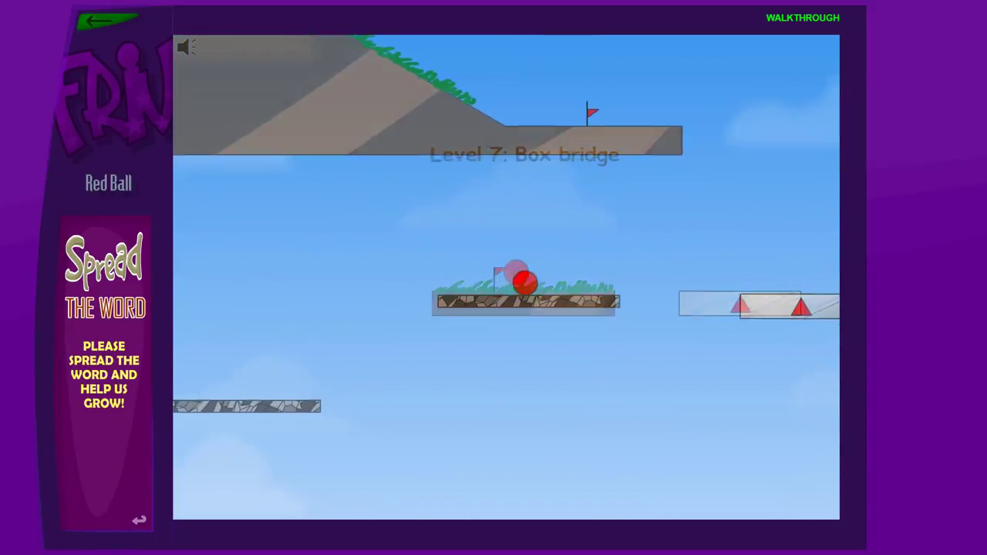
key("Right")
key("Left")
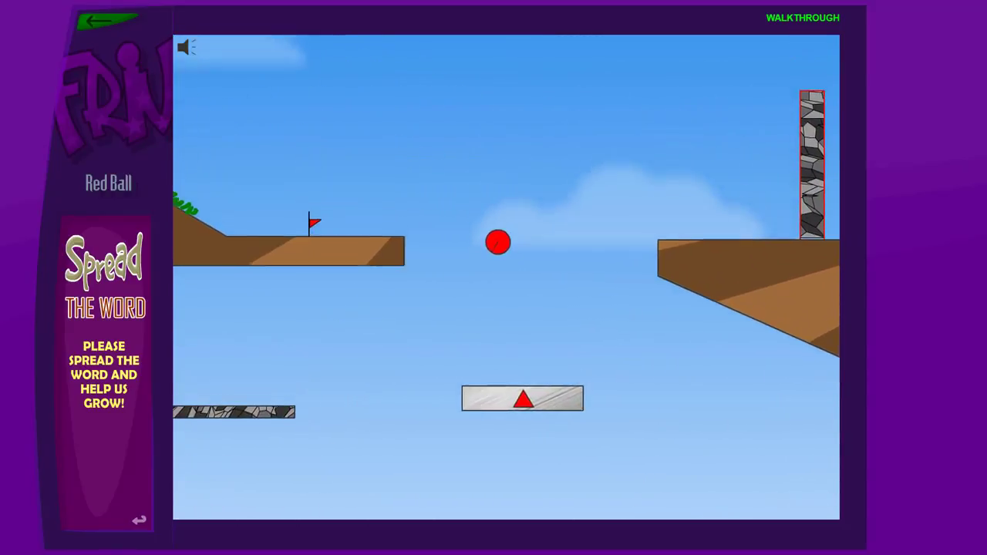
key("Left")
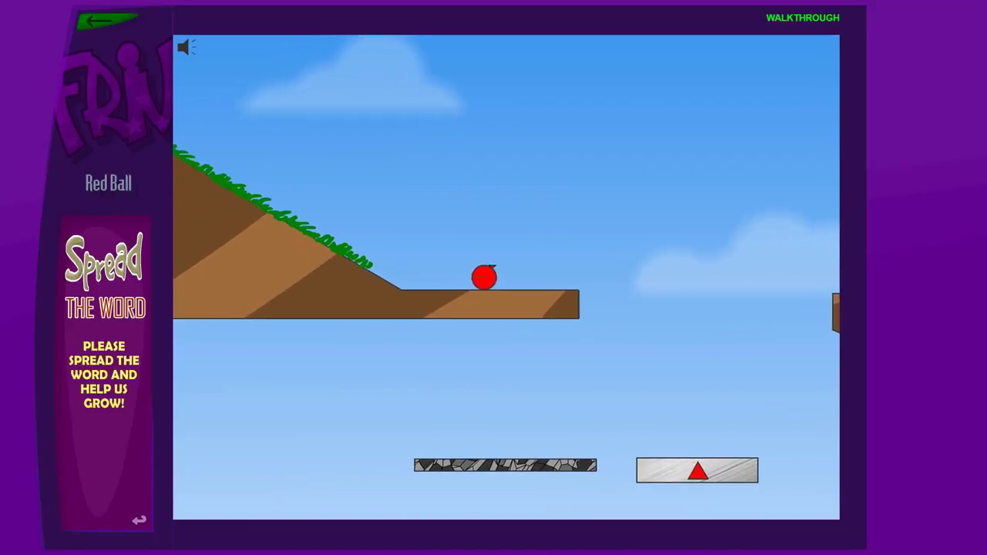
key("Left")
key("Up")
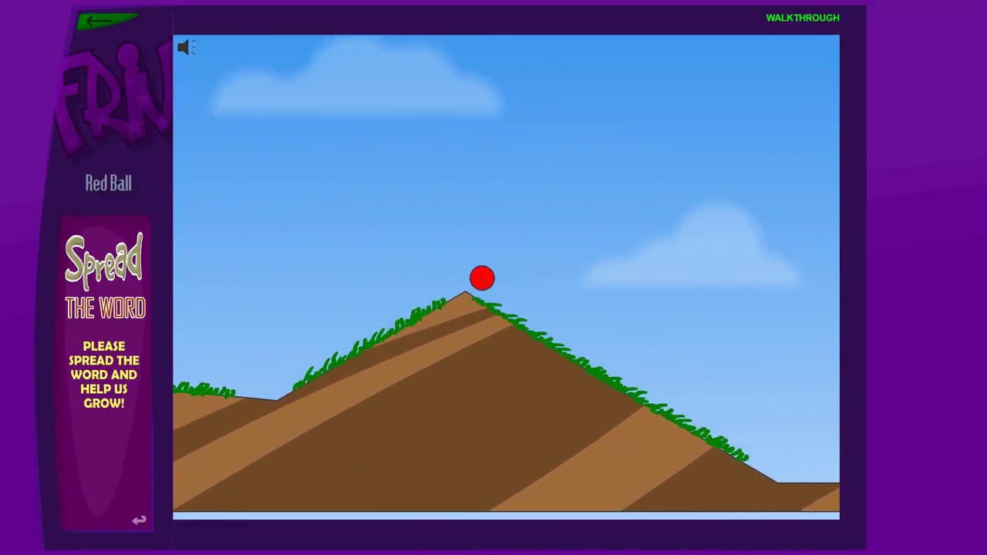
Jump the gap left, ram the crate tower until it topples, then jump back across the gap.
key("Left")
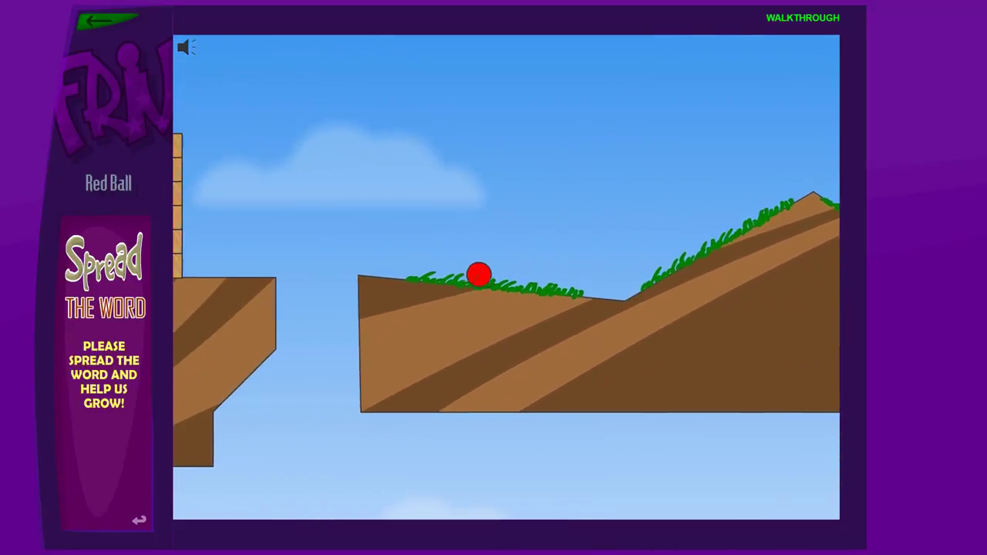
key("Up")
key("Left")
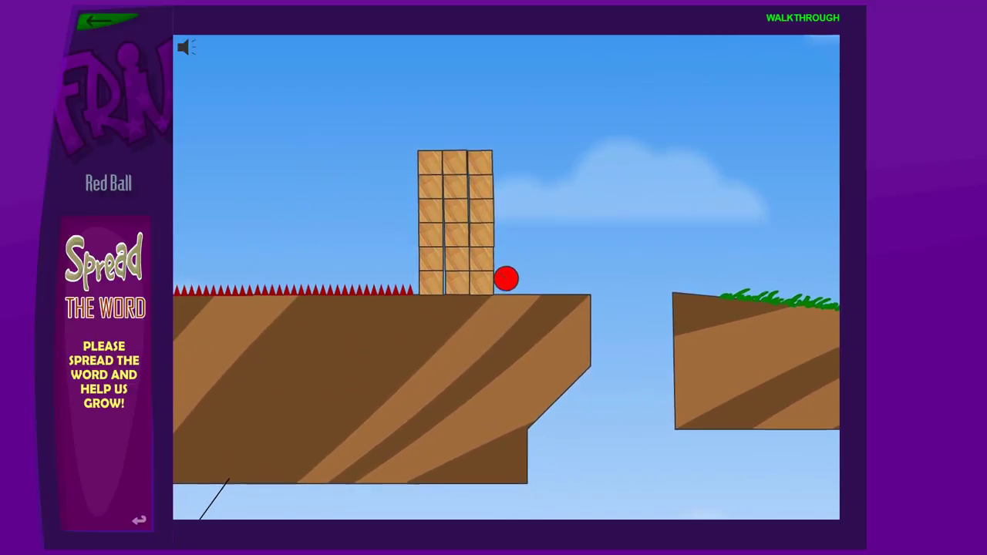
key("Right")
key("Up")
key("Left")
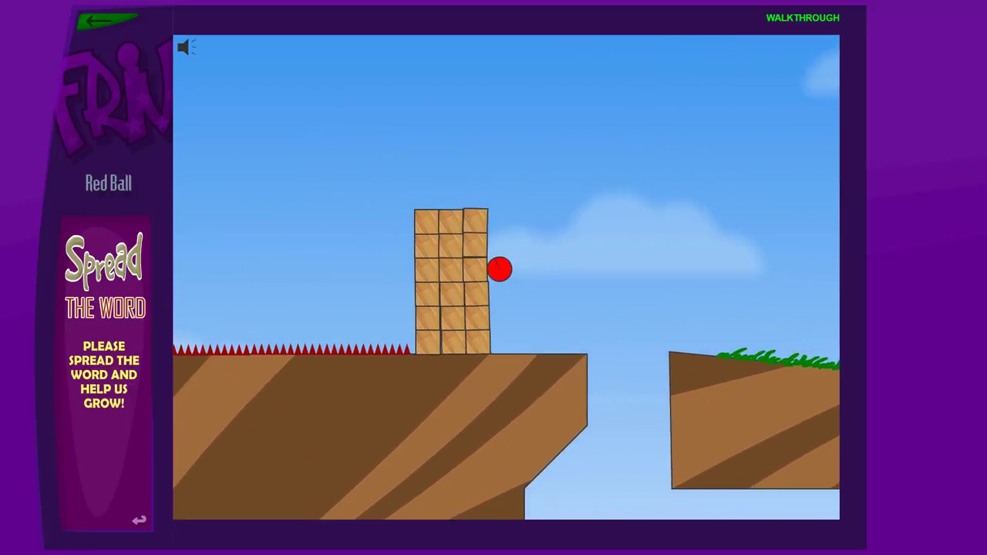
key("Right")
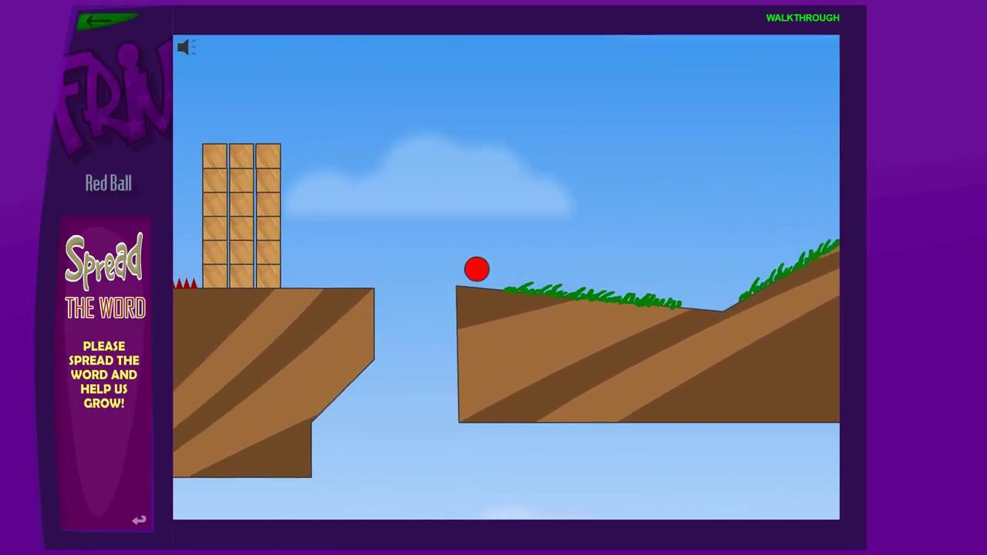
key("Up")
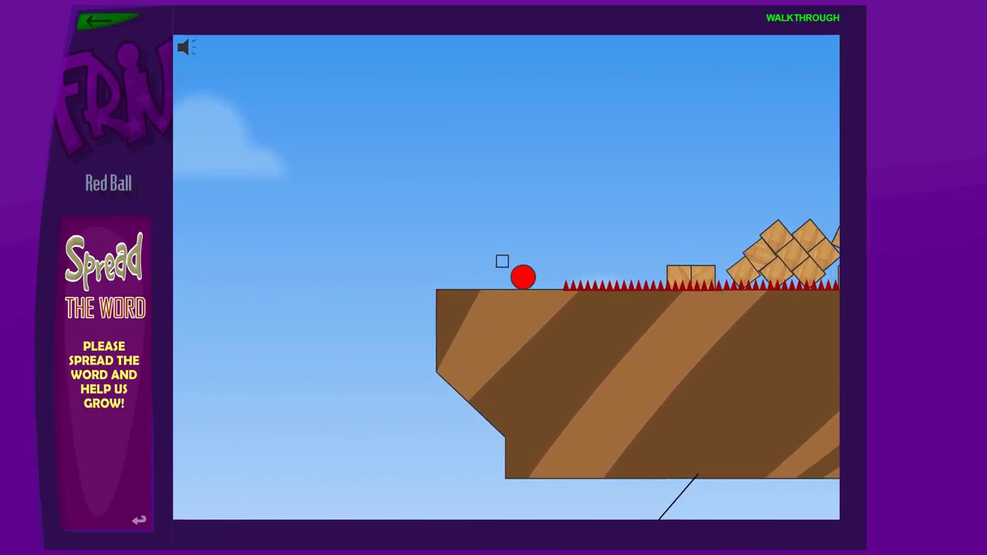
Bounce the ball over the spikes and crates, then jump the hill peak.
key("Right")
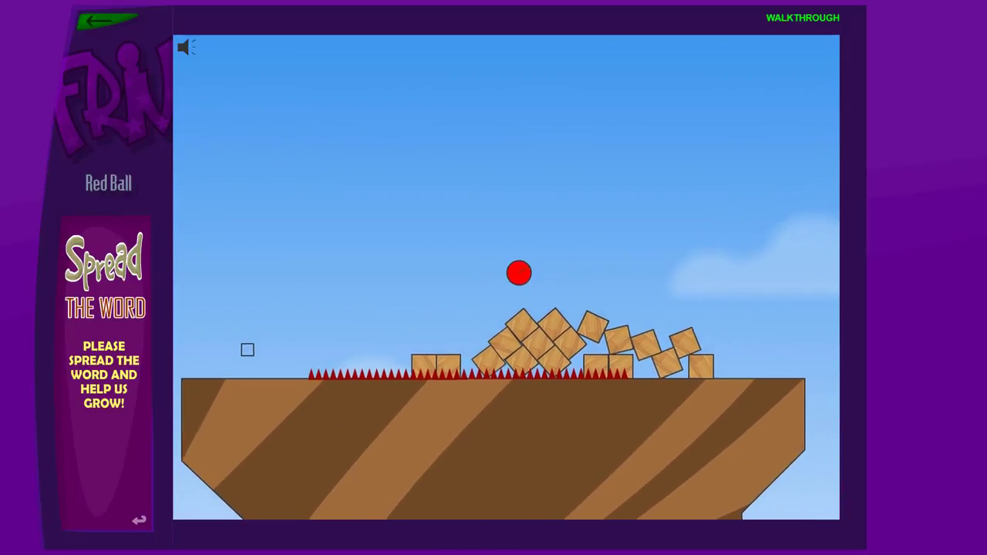
key("Right")
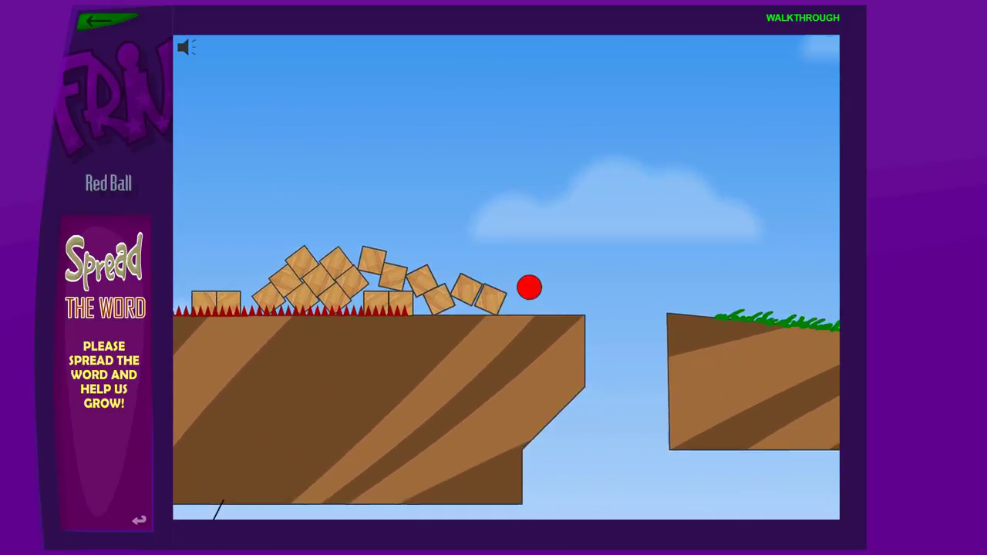
key("Up")
key("Right")
key("Right")
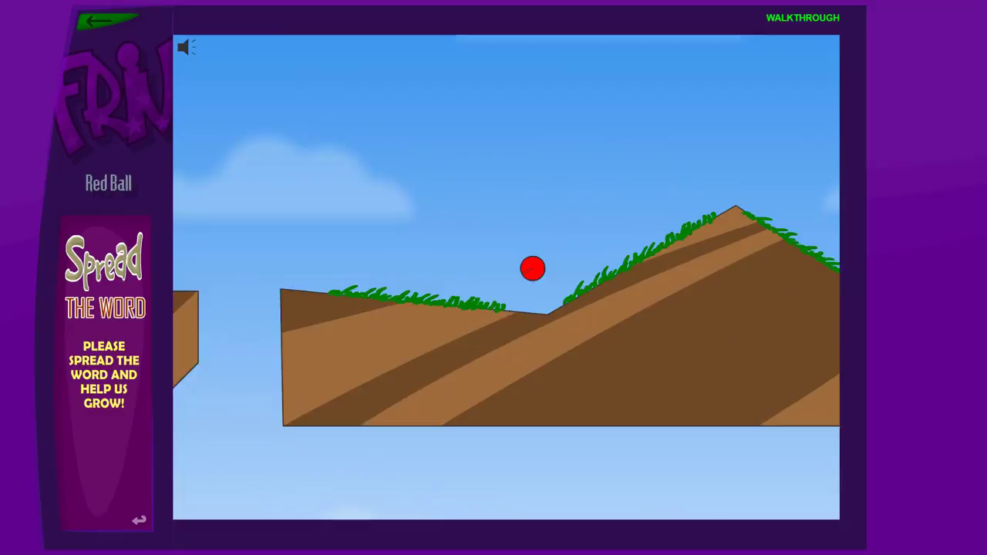
key("Up")
key("Right")
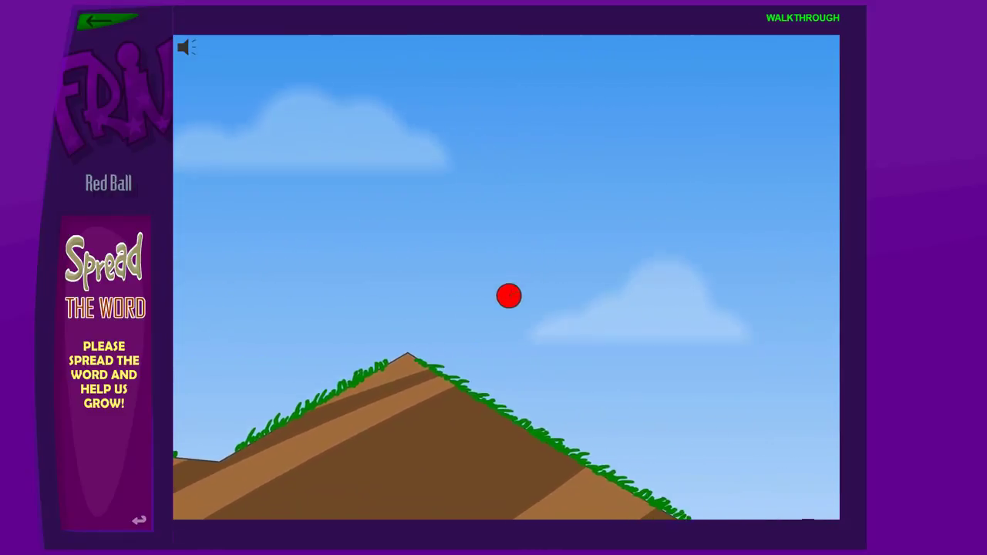
key("Right")
Jump from the hill edge onto the floating platform and roll off toward the next hill.
key("Up")
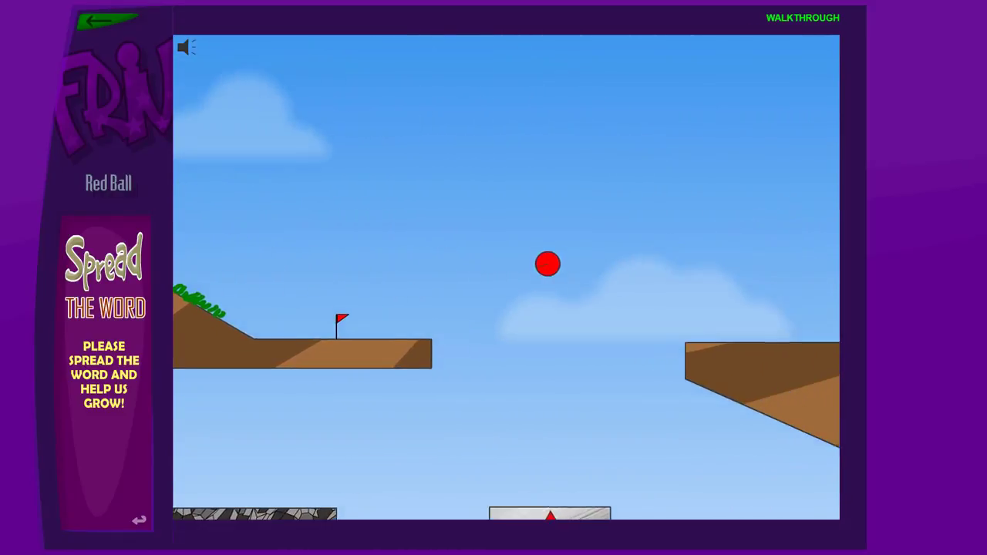
key("Right")
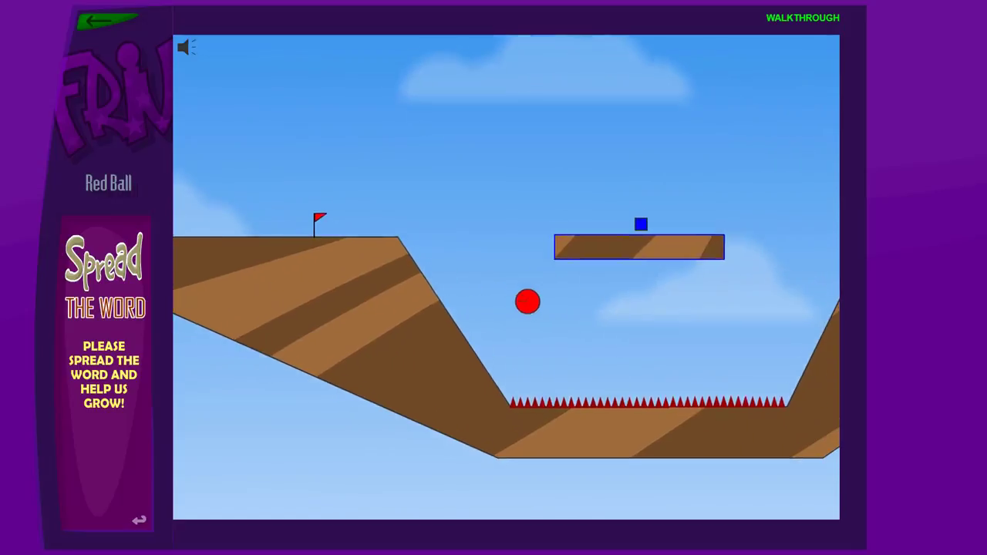
key("Right")
key("Up")
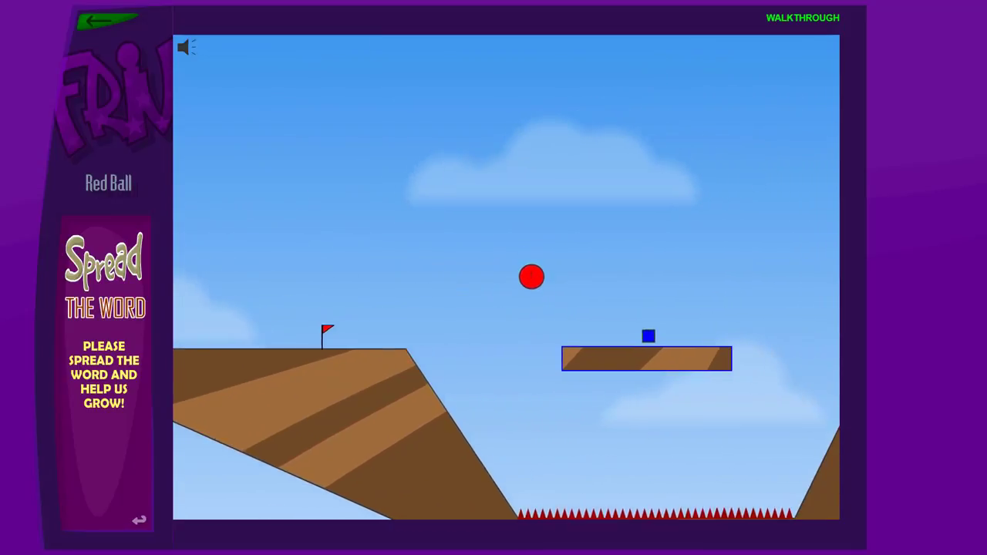
key("Left")
key("Up")
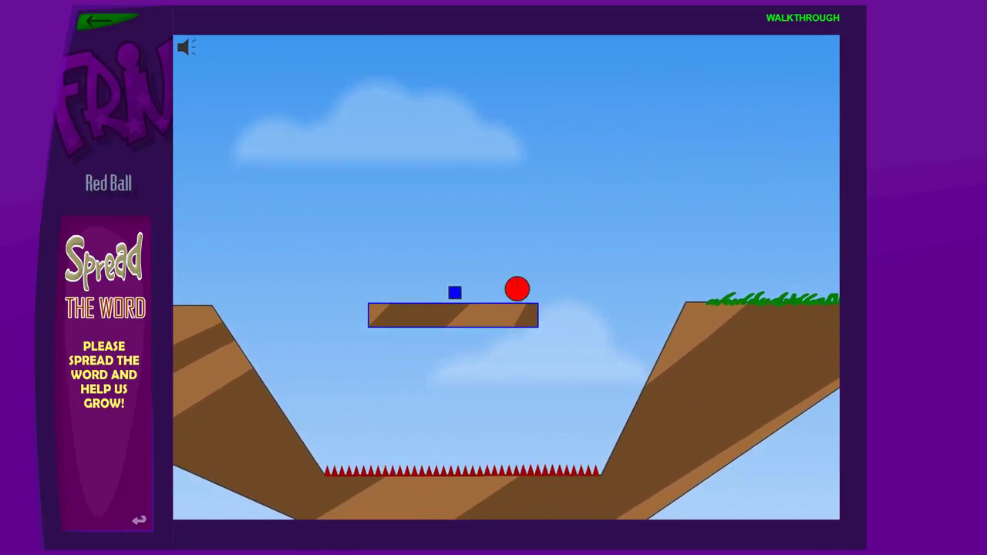
key("Right")
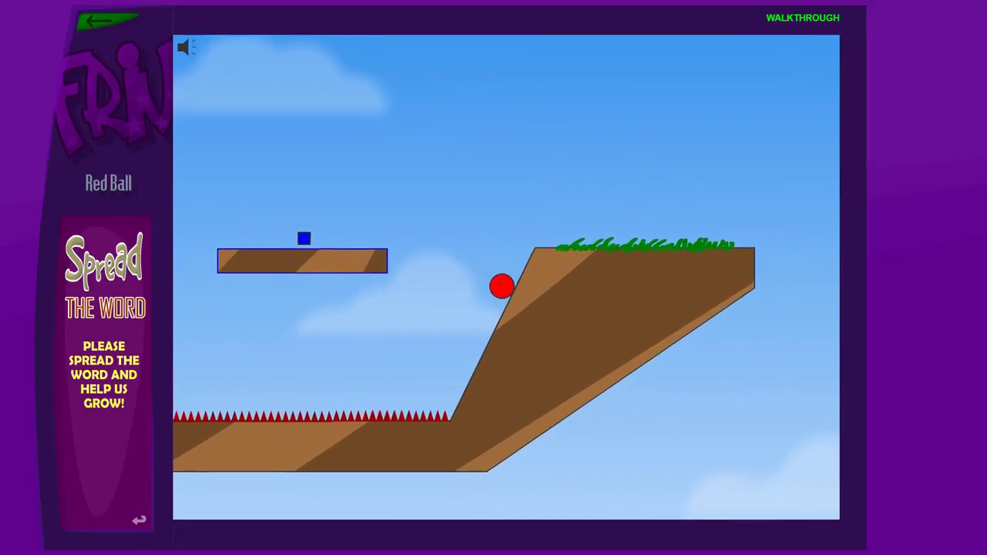
Jump the spikes to the hilltop, then ride the swinging platform to the goal flag.
key("Right")
key("Up")
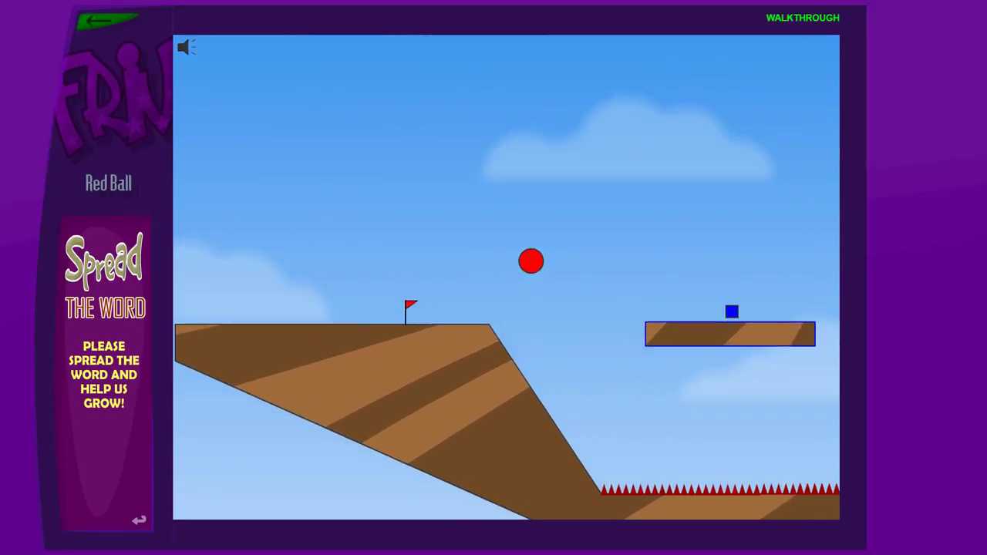
key("Up")
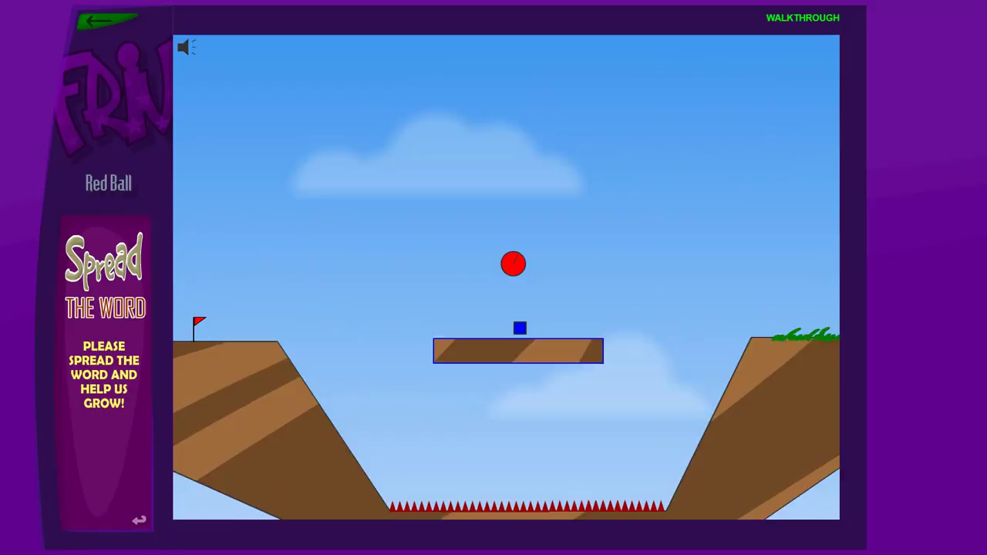
key("Right")
key("Up")
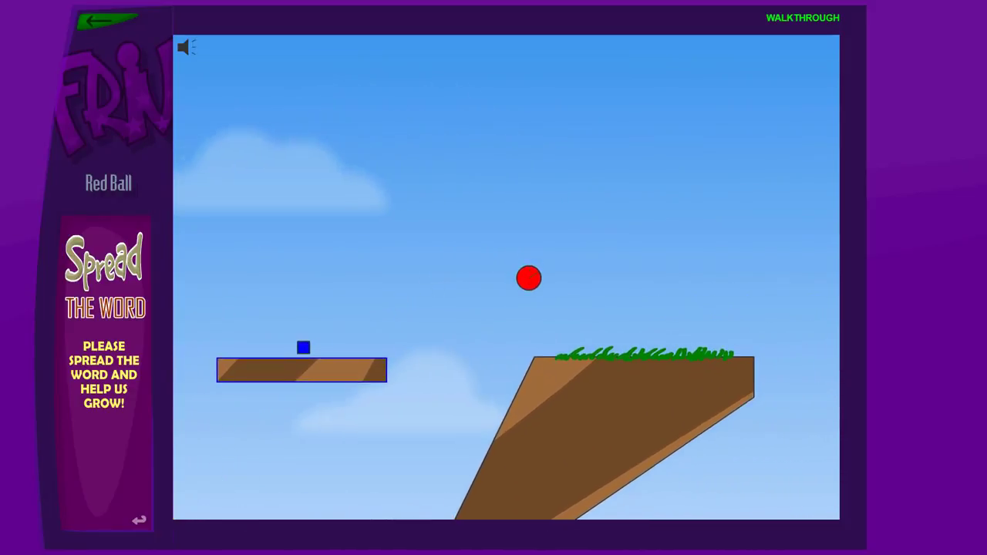
key("Right")
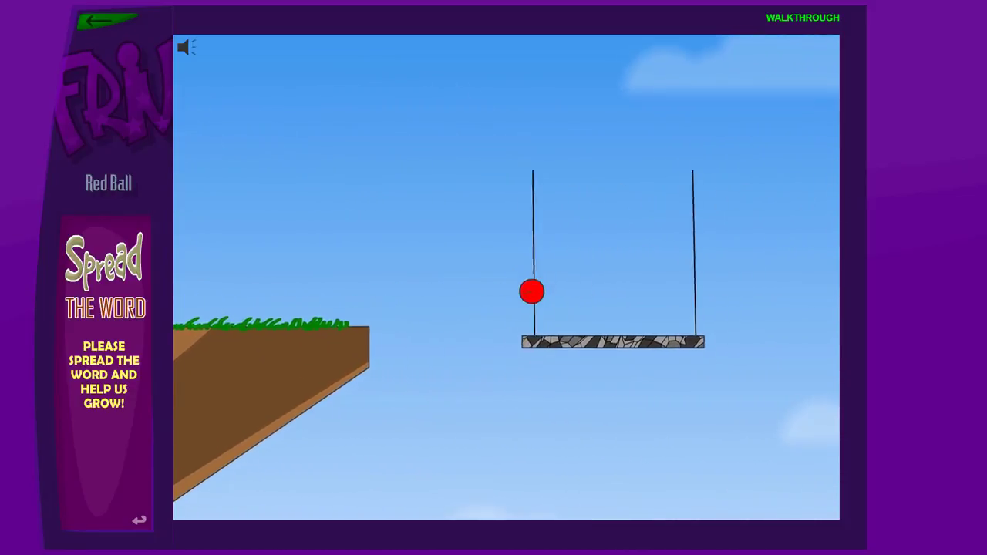
key("Right")
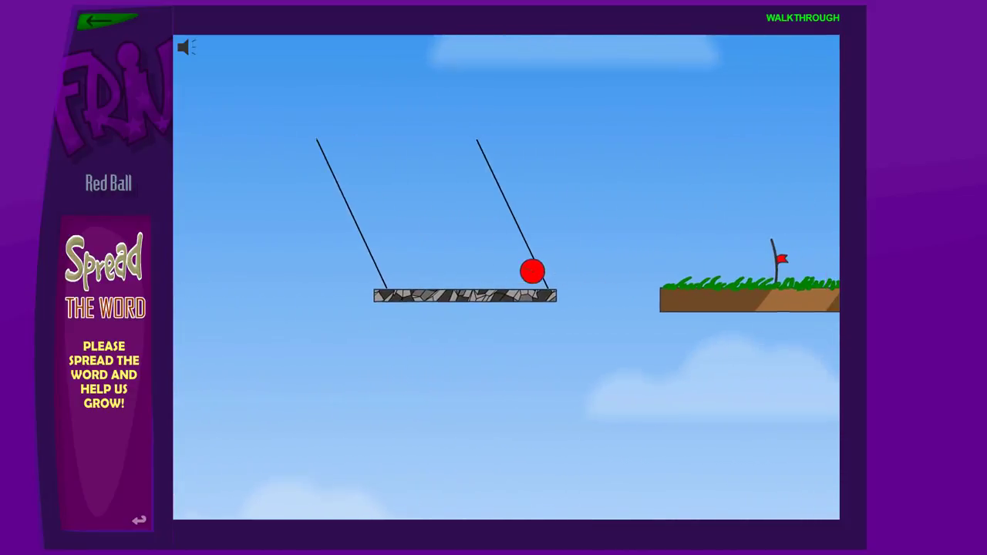
key("Up")
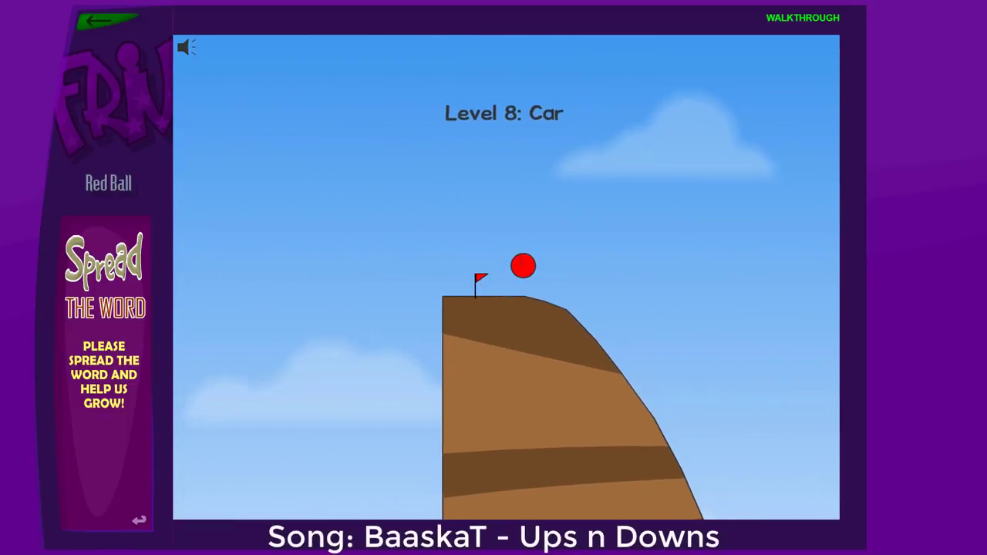
Roll down the slope and launch off the ramp onto the spiked platform, retrying once.
key("Right")
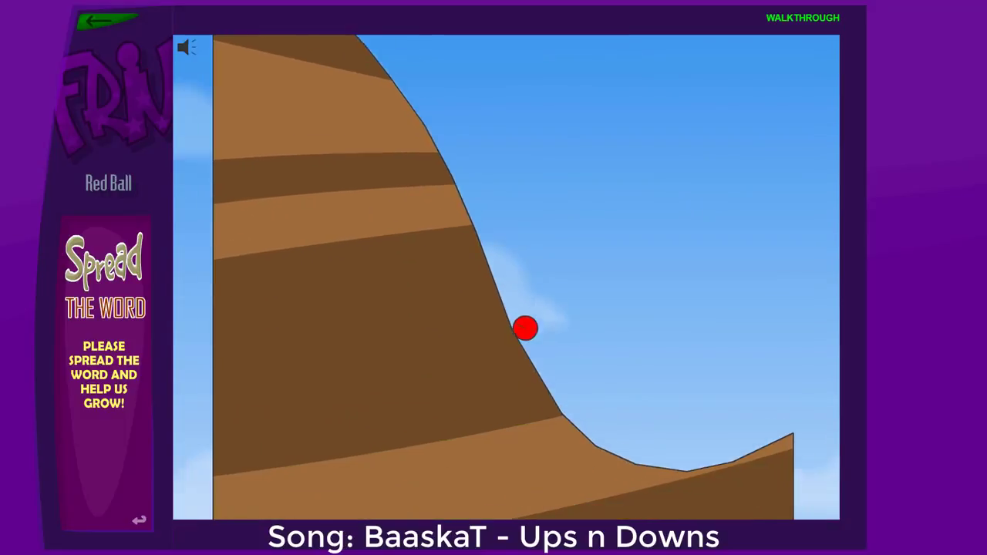
key("Right")
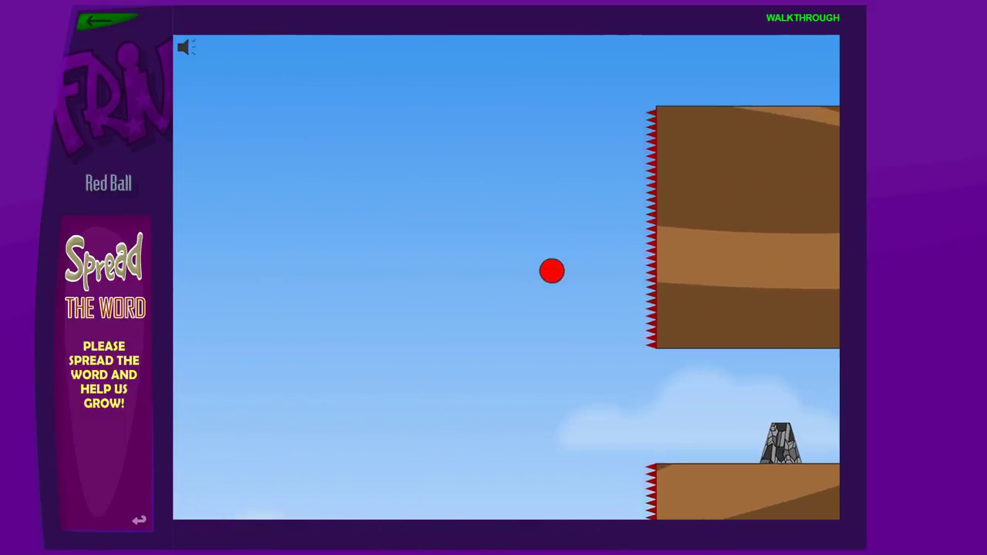
key("Right")
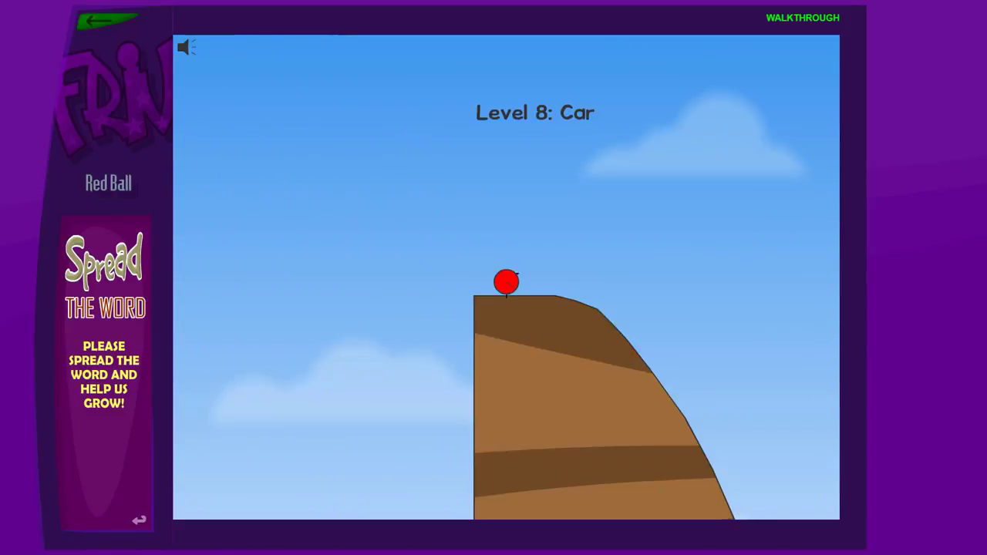
key("Right")
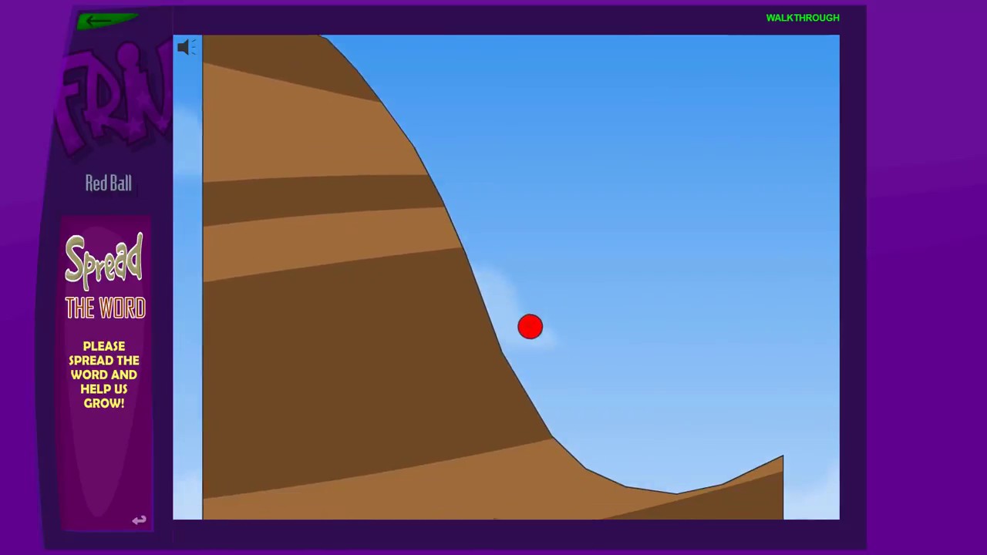
key("Right")
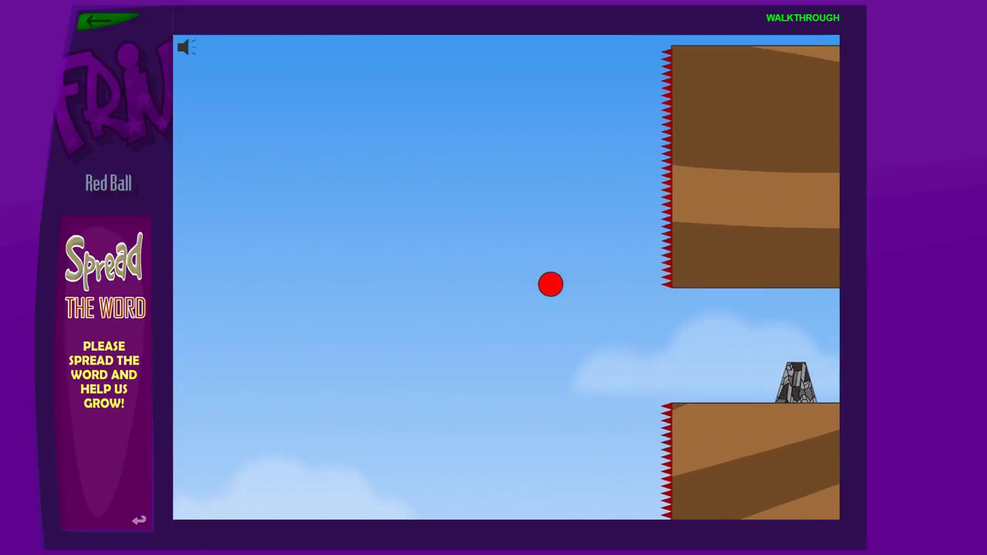
Jump the rock, wait out the spiked pistons, and hop into the blue car.
key("Up")
key("Right")
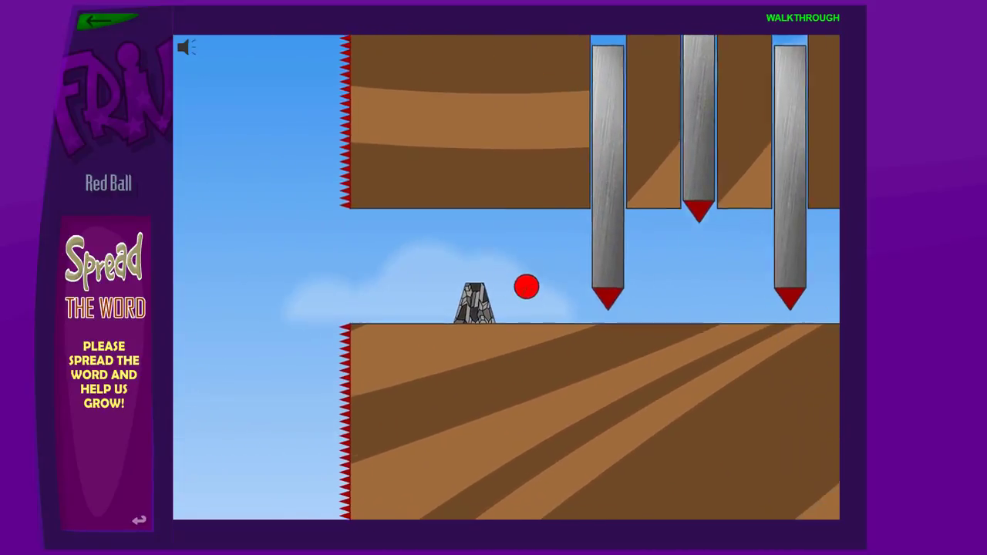
key("Left")
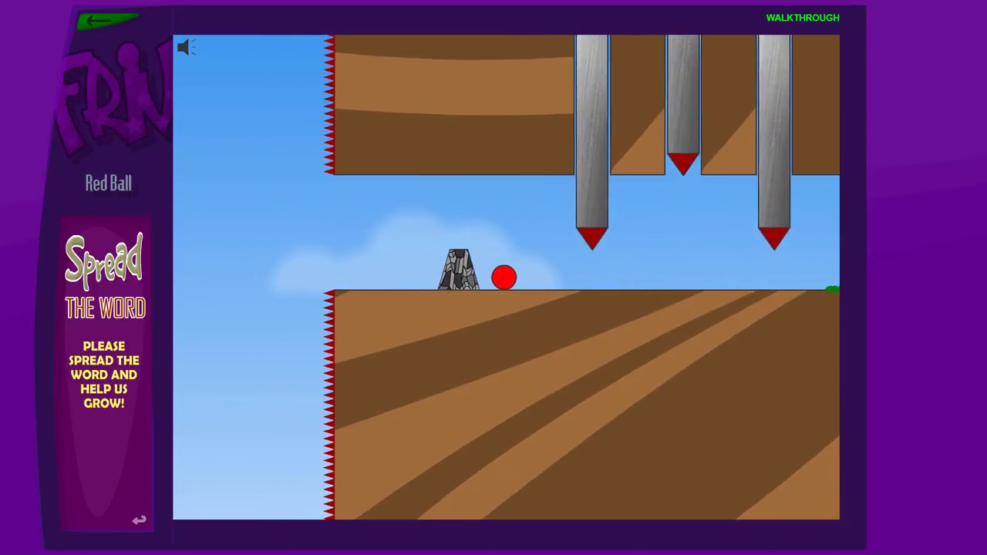
key("Right")
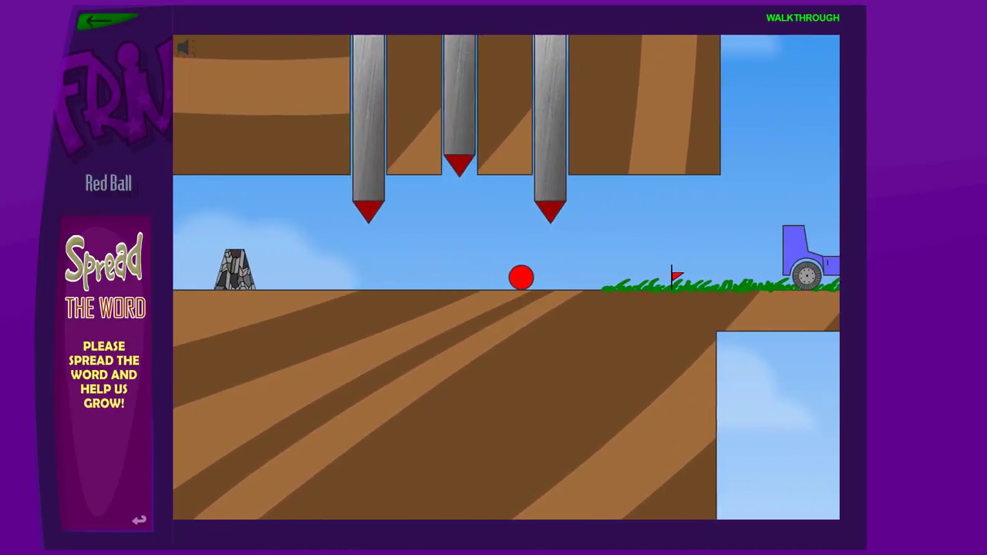
key("Up")
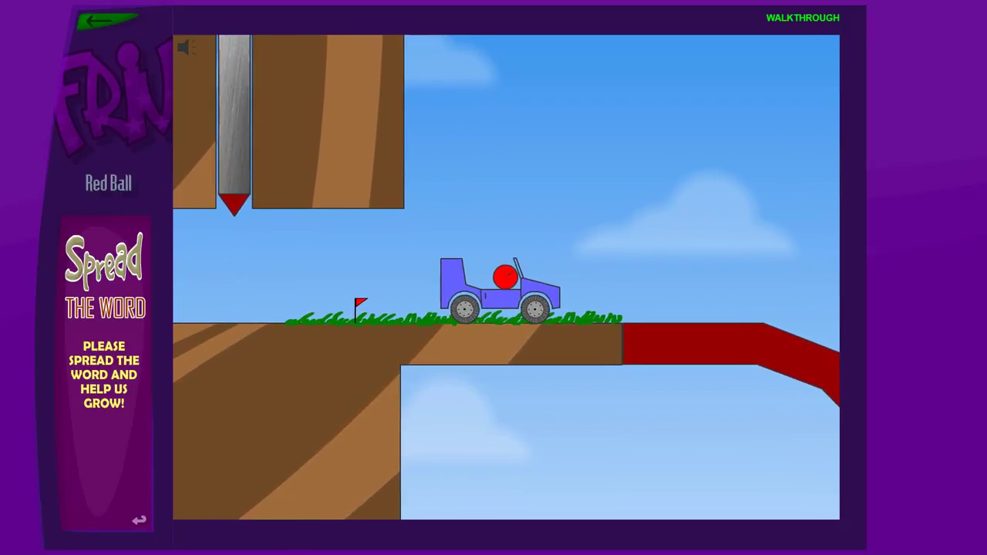
Drive the blue car up the red ramp and over the long red hills.
key("Right")
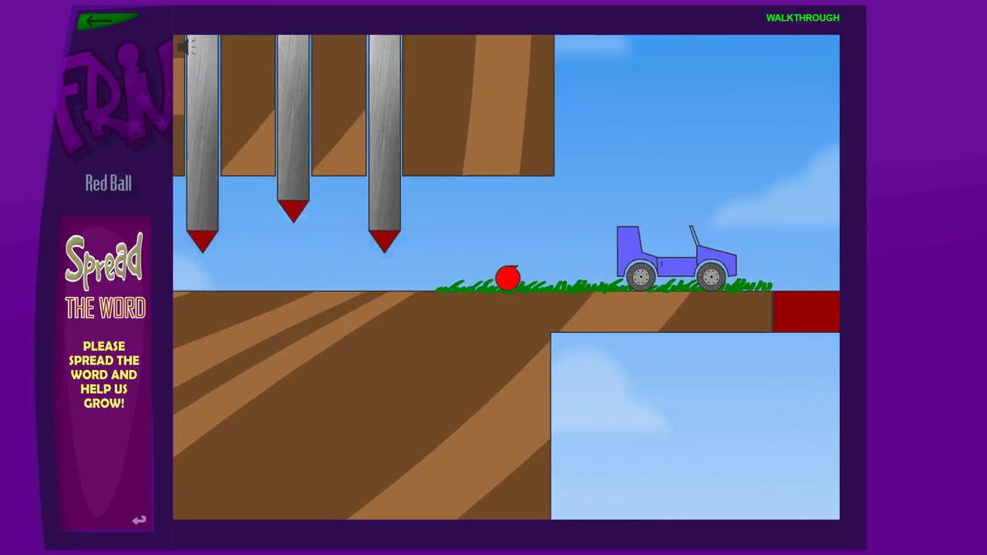
key("Right")
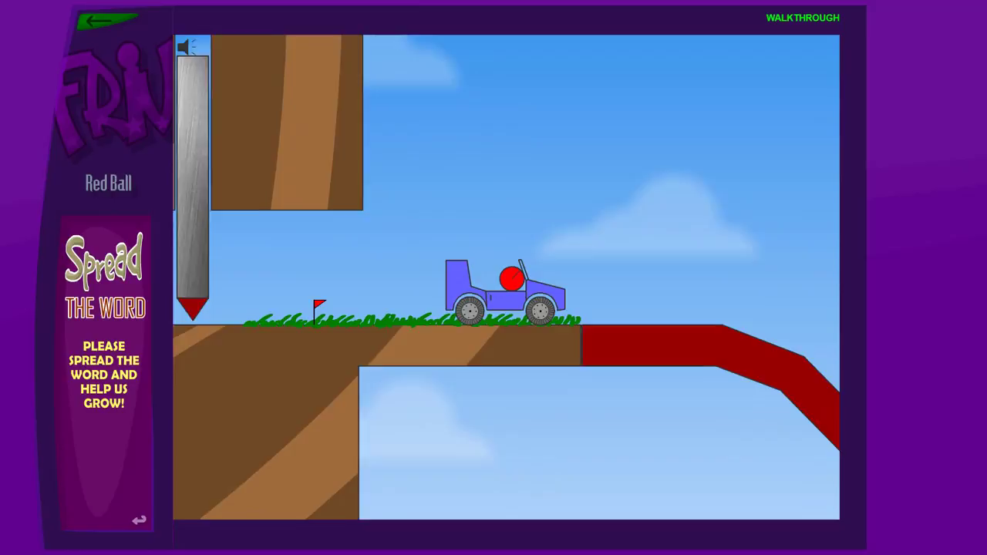
key("Right")
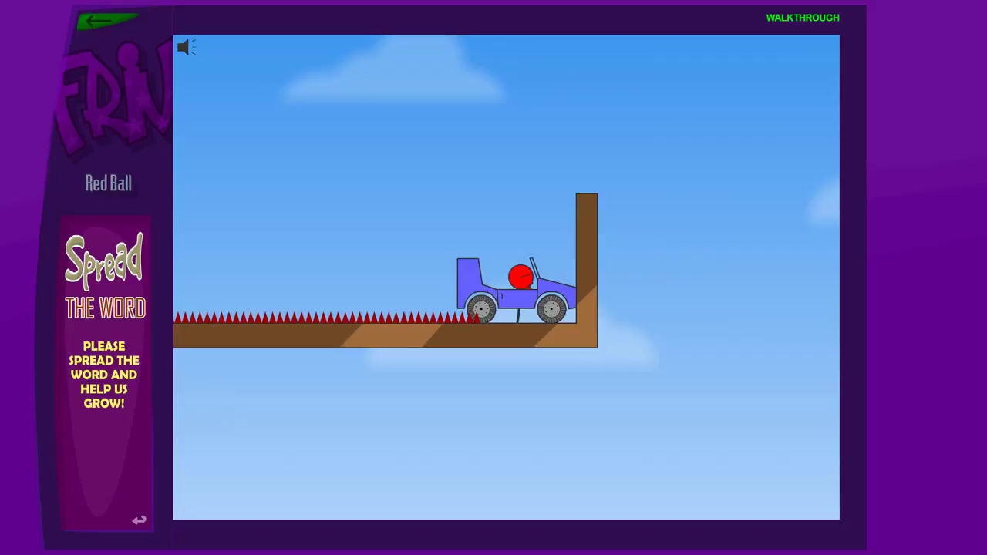
Jump off the starting ledge over the spikes toward the stepped platform.
key("Right")
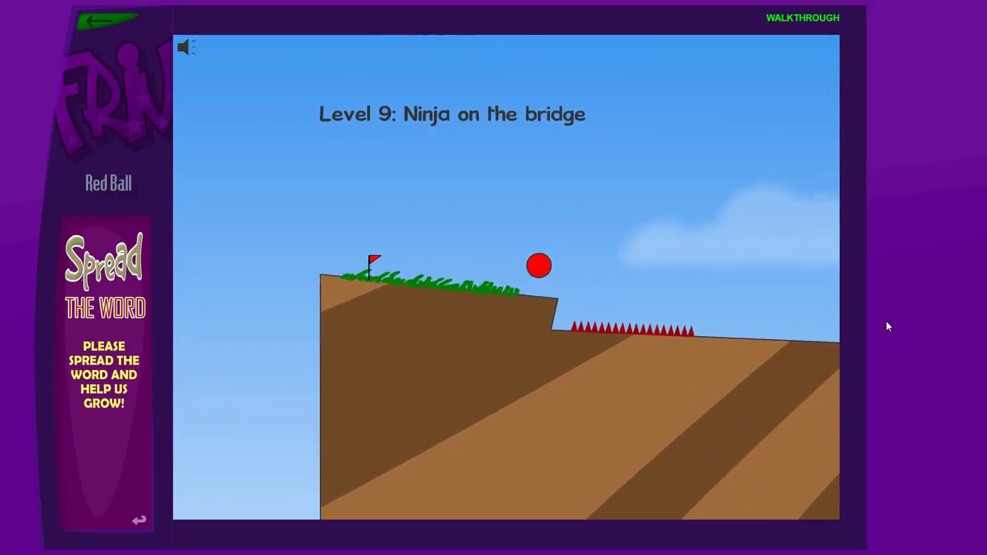
key("Up")
key("Right")
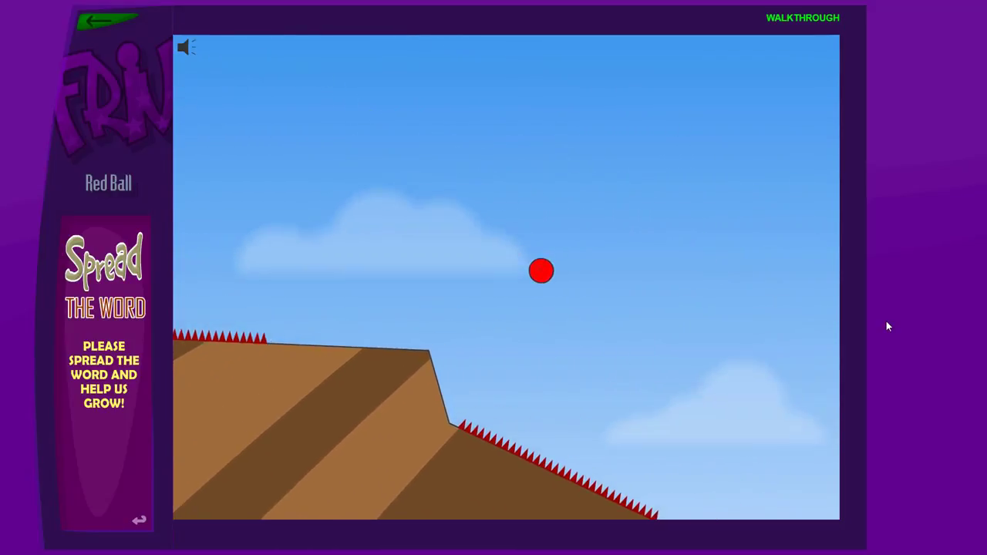
key("Up")
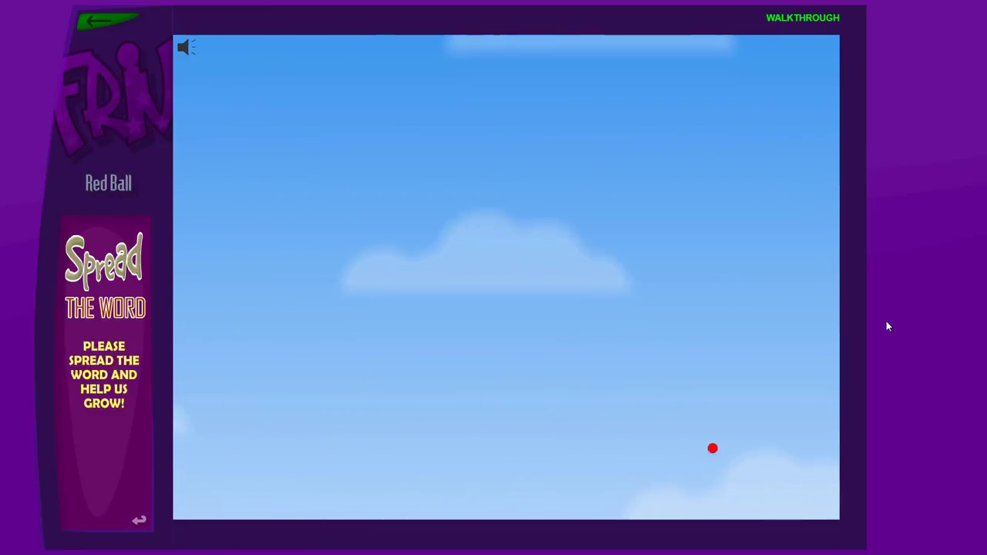
Roll off the starting cliff and hop the stone platforms onto the brown sloped ledge.
key("Right")
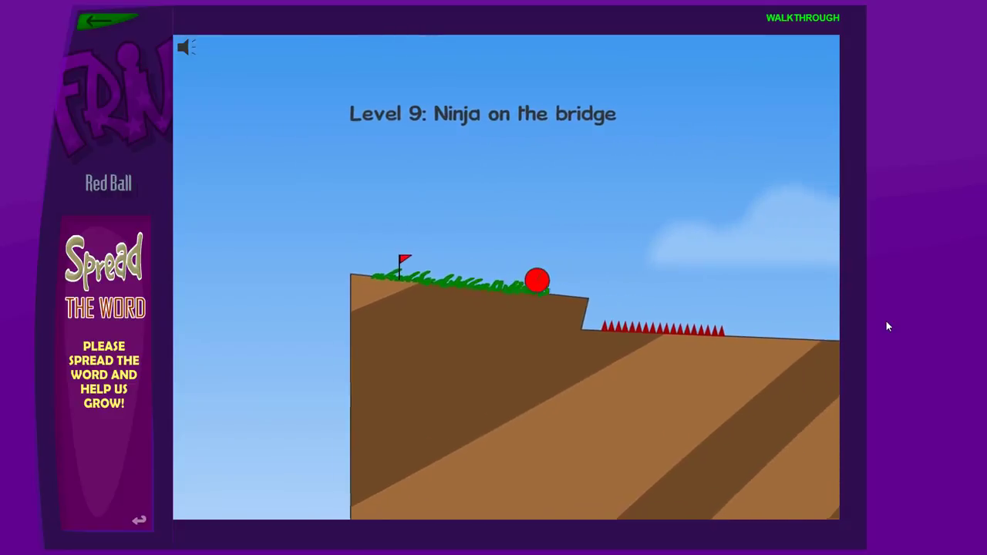
key("Up")
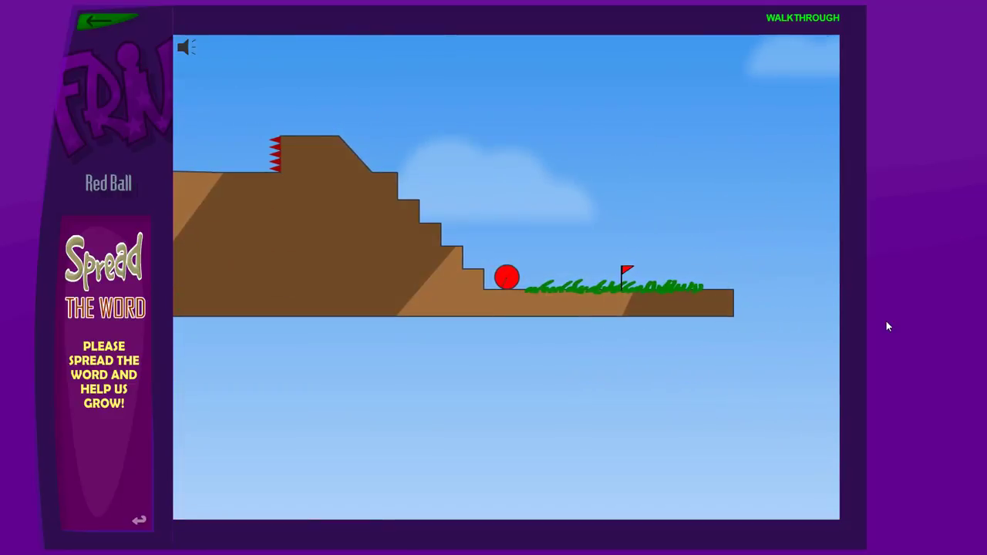
key("Right")
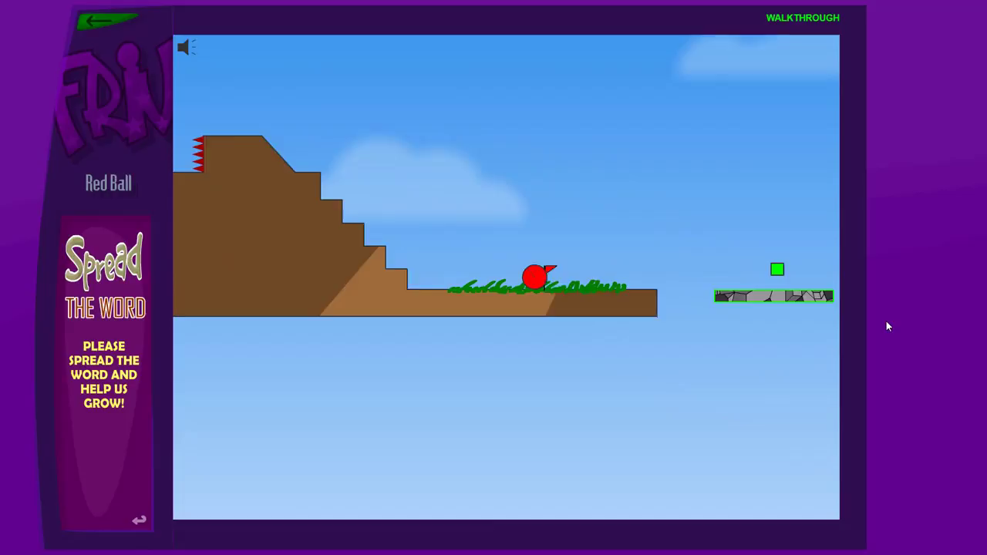
key("Up")
key("Right")
key("Up")
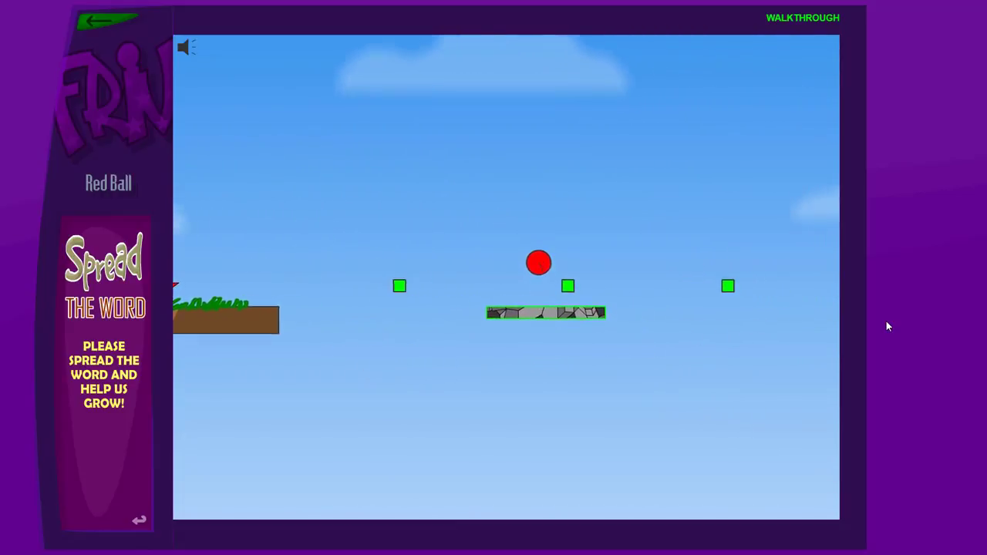
key("Right")
key("Up")
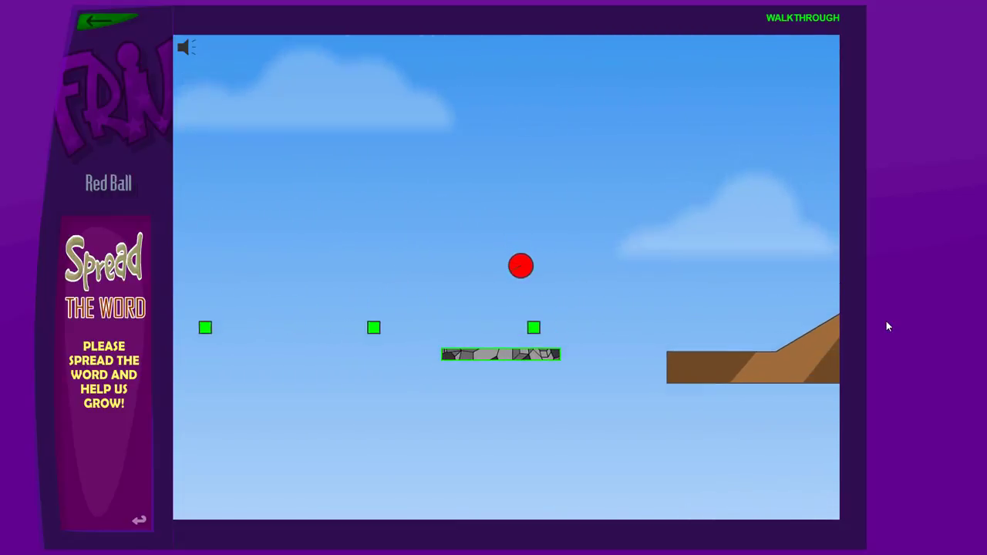
key("Right")
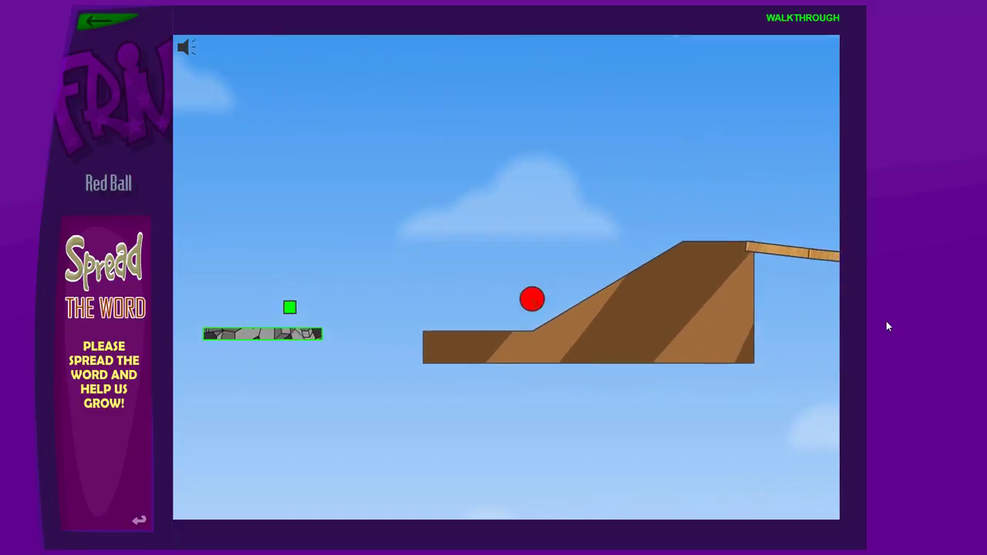
Dodge the big enemy ball on the wooden bridge and jump over it.
key("Right")
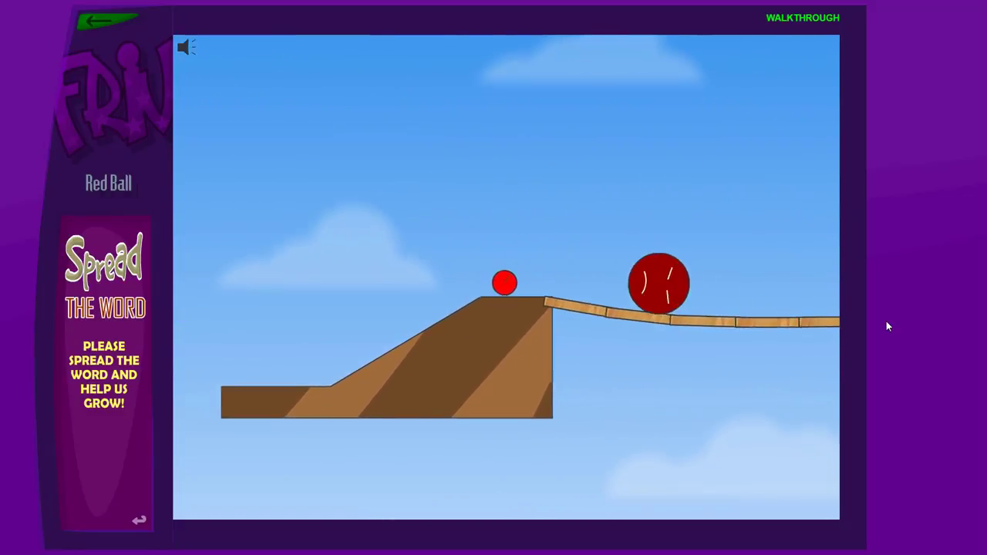
key("Left")
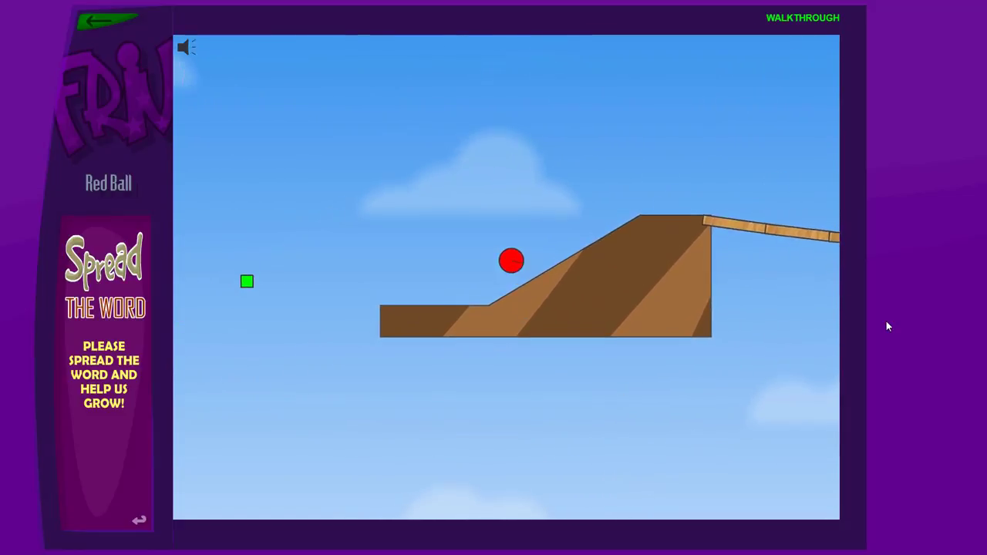
key("Up")
key("Right")
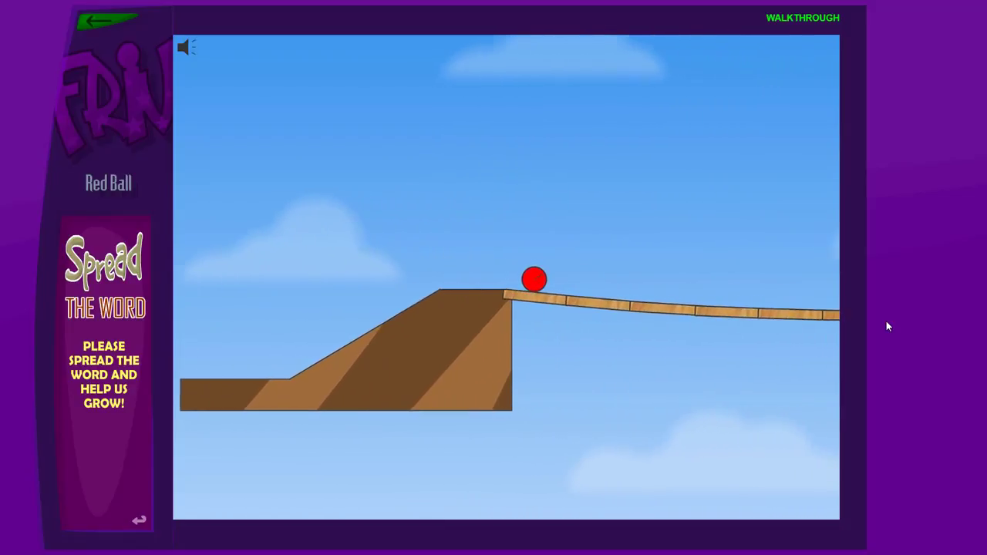
key("Left")
key("Right")
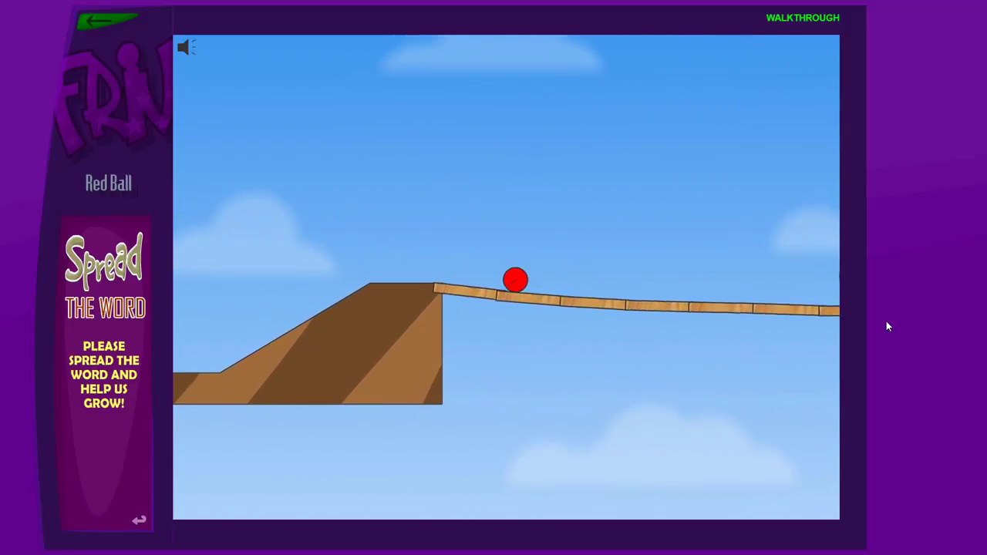
key("Left")
key("Right")
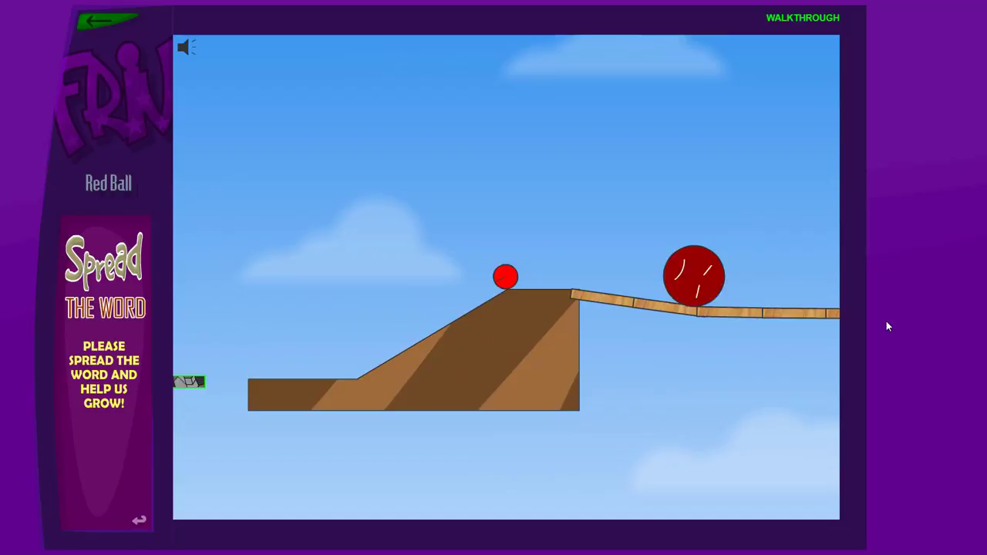
key("Up")
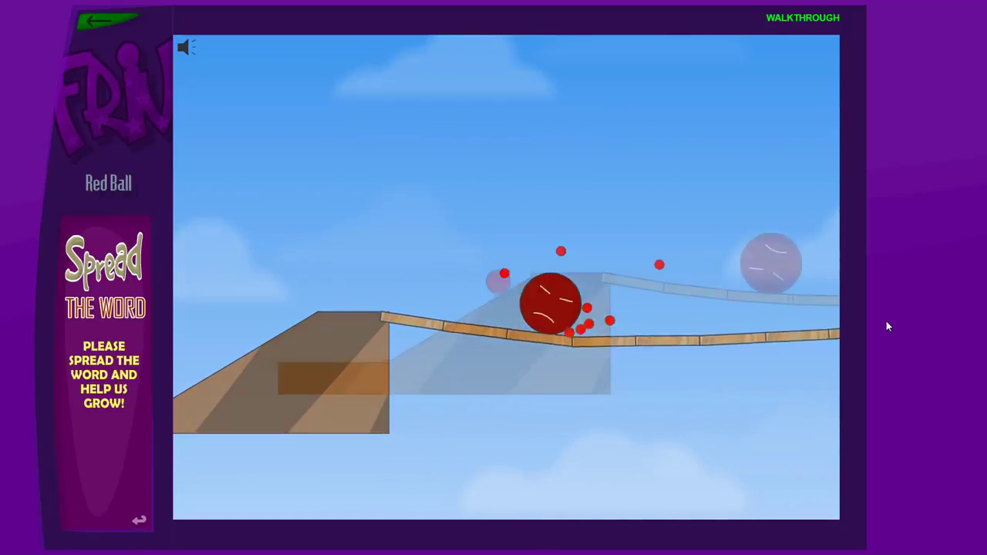
Wait on the ledge for the enemy to pass, then cross the plank bridge to the checkpoint flag.
key("Left")
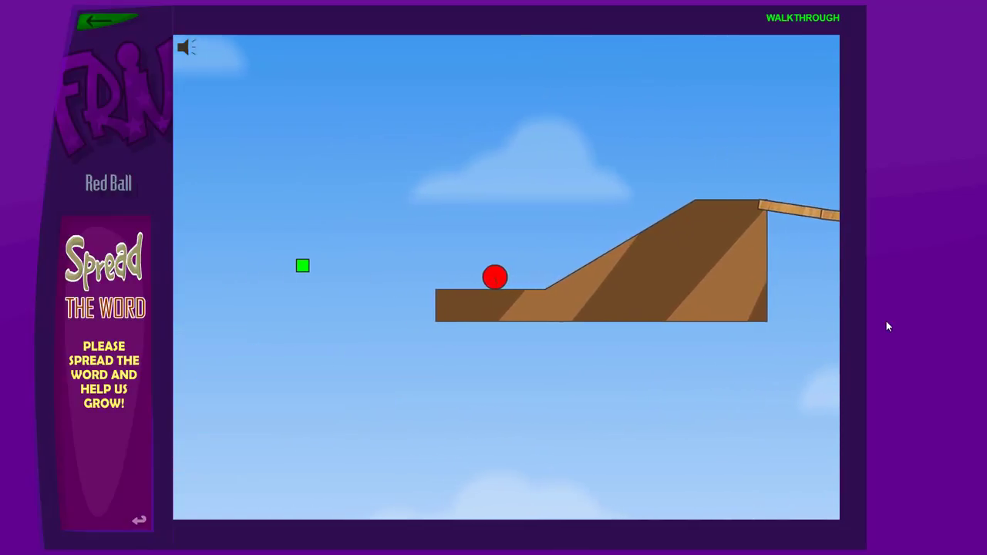
key("Right")
key("Left")
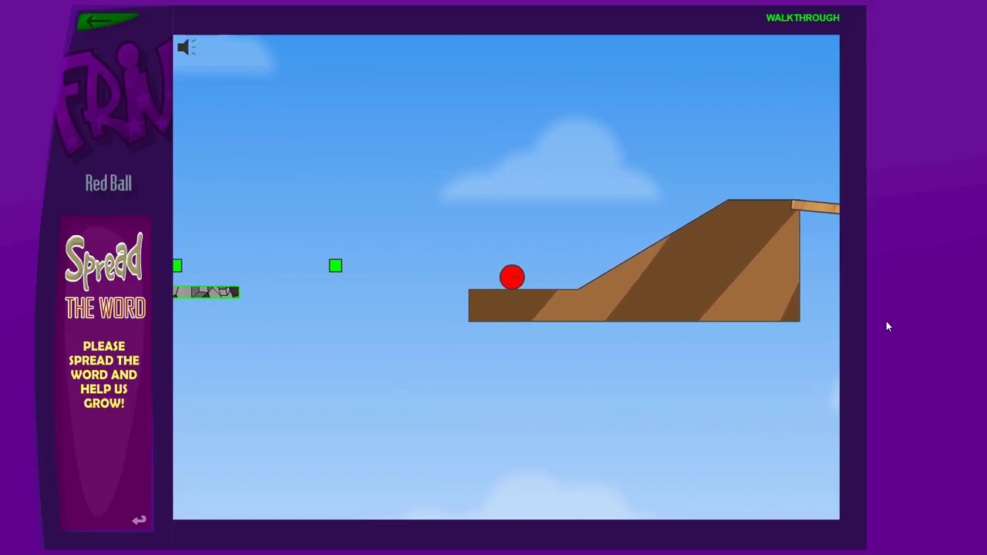
key("Right")
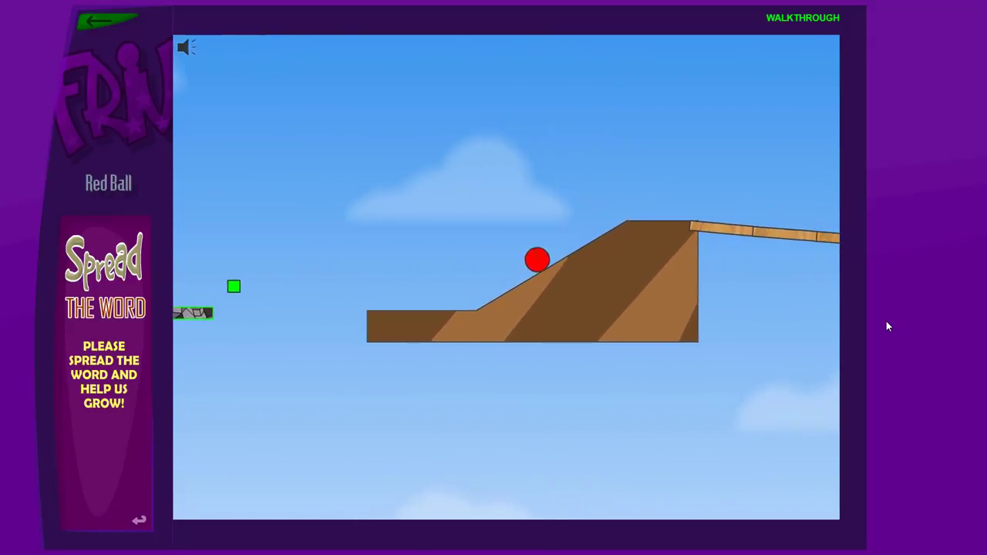
key("Right")
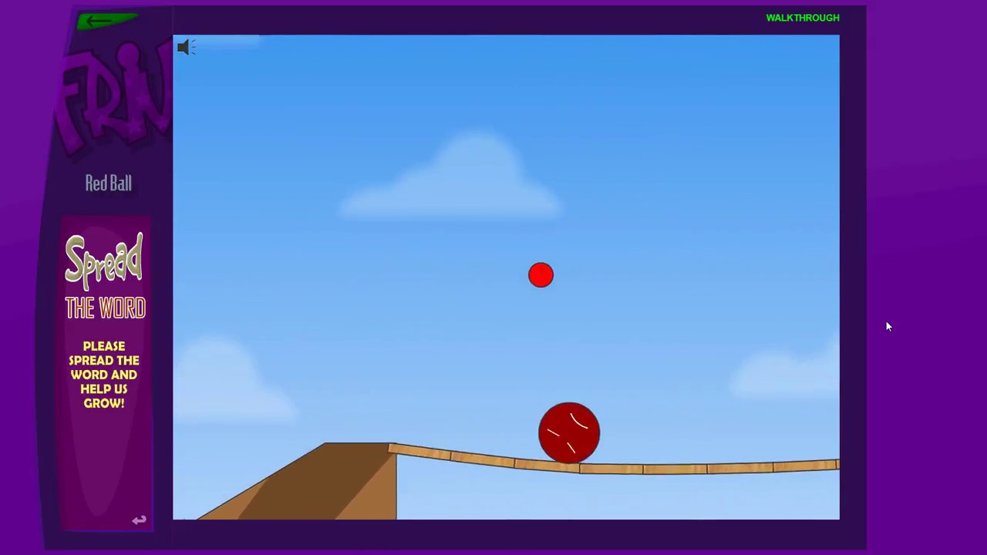
key("Right")
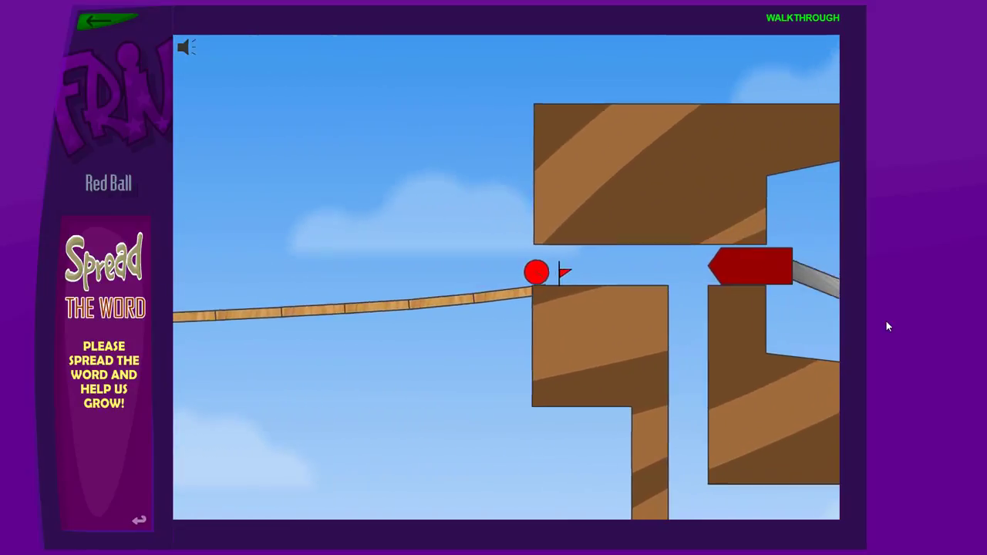
Wait at the checkpoint for the enemy, then drop down the shaft beside the piston.
key("Right")
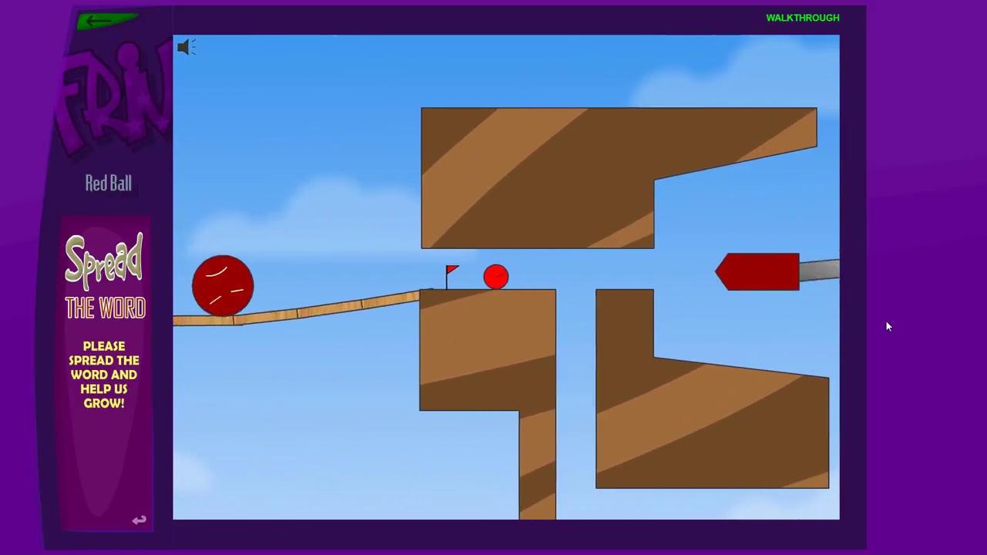
key("Right")
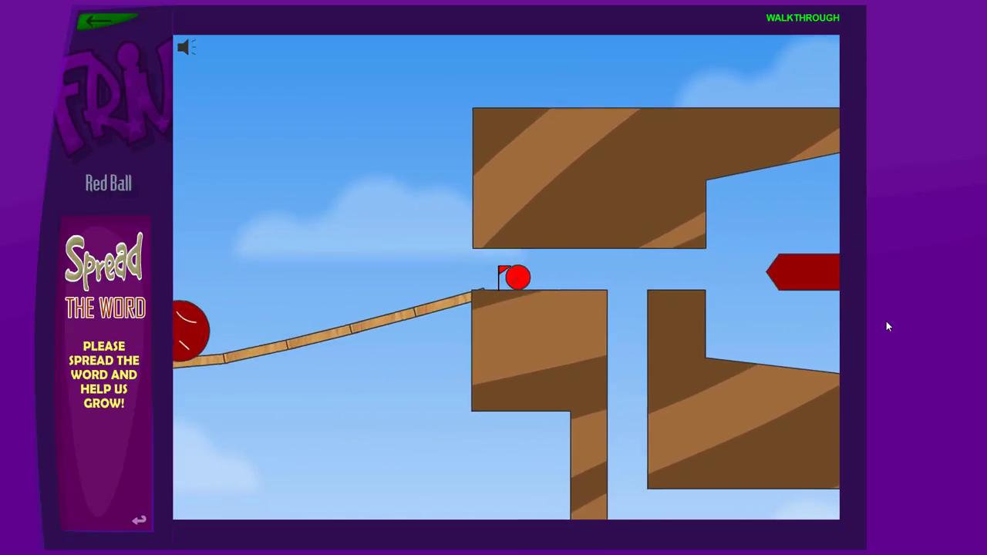
key("Right")
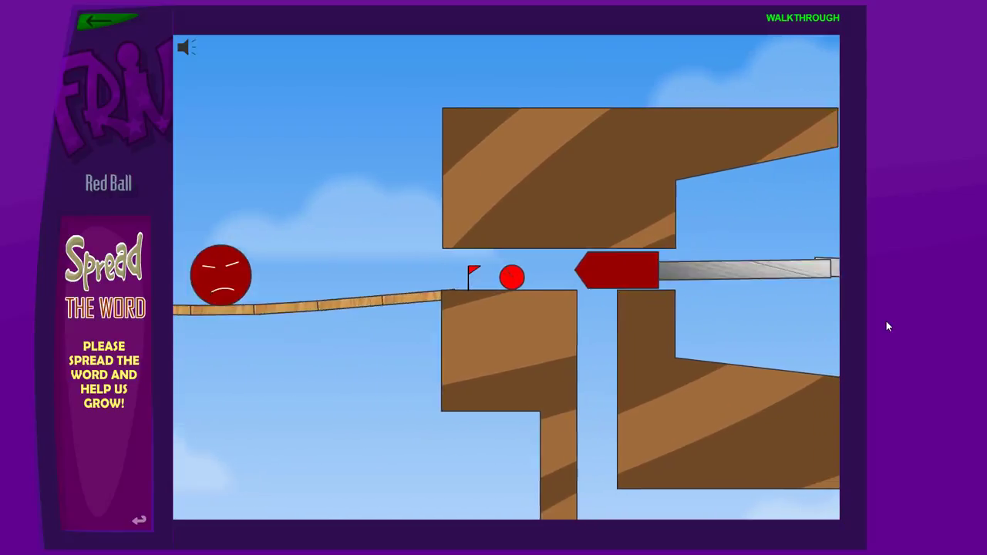
key("Left")
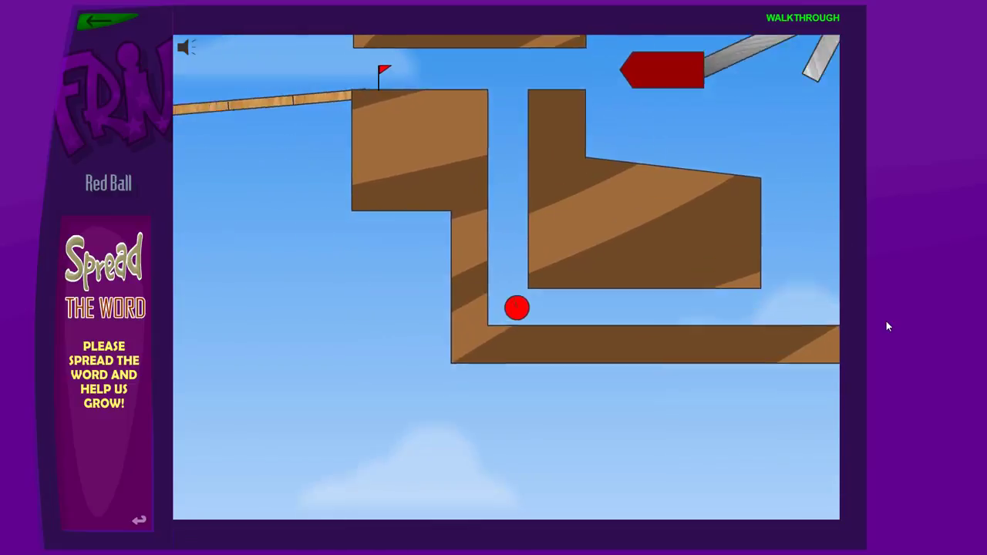
key("Right")
Jump the corridor spikes, climb the stairs, and cross the swinging wooden balls to the flag.
key("Up")
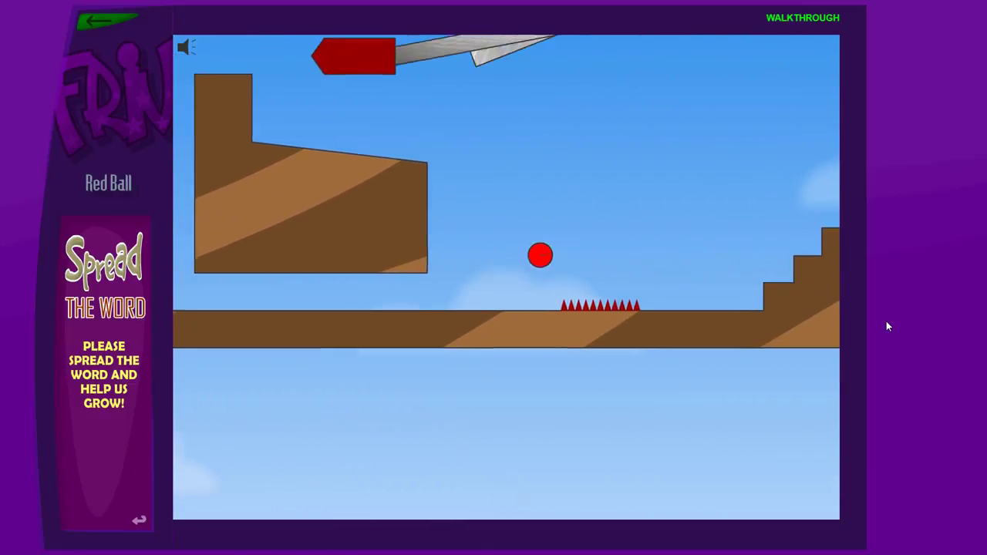
key("Up")
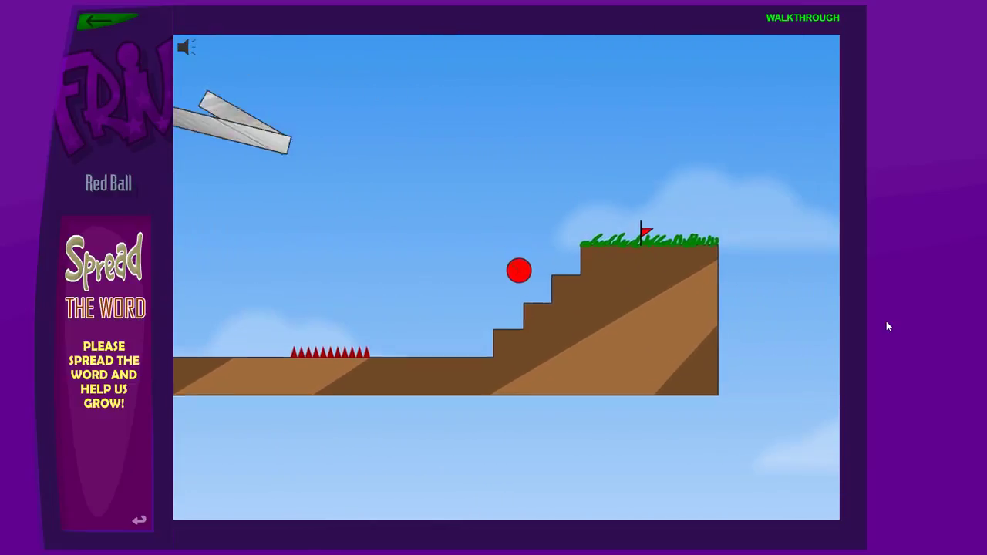
key("Up")
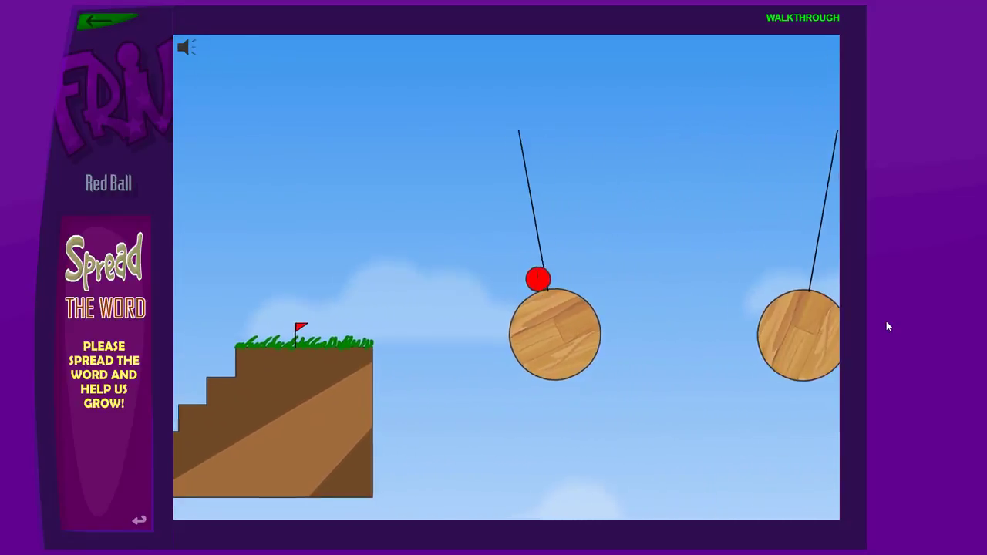
key("Up")
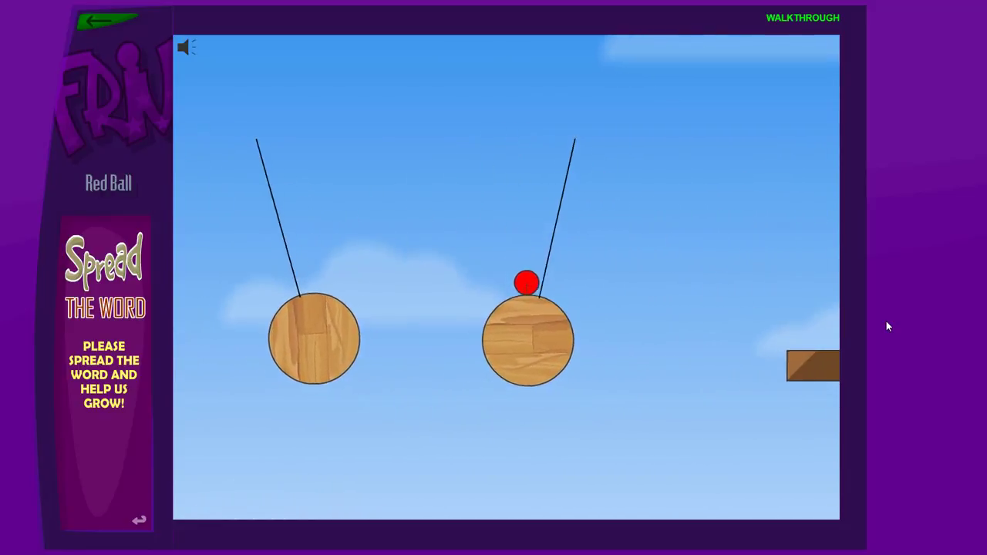
key("Right")
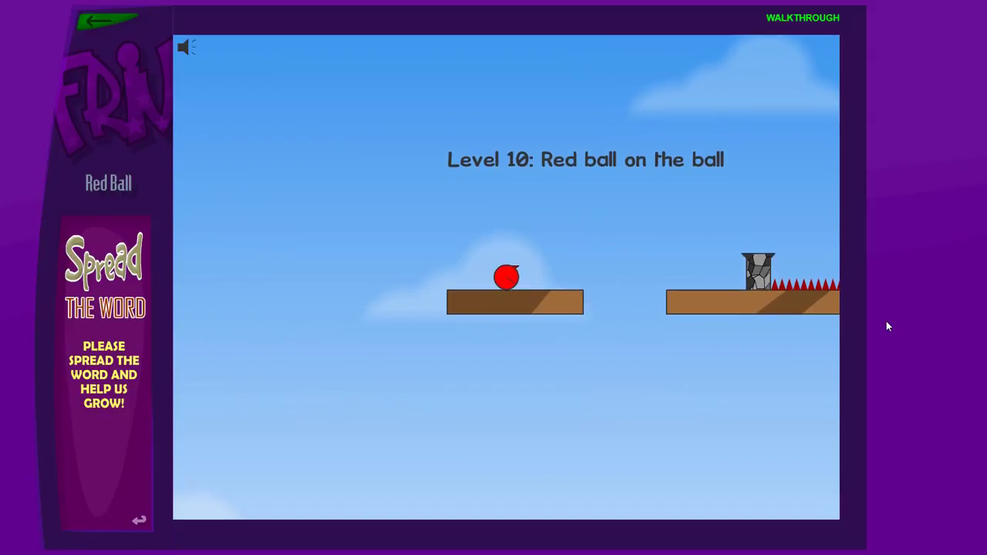
Hop across the three stone pillars over the spikes to the checkpoint flag.
key("Right")
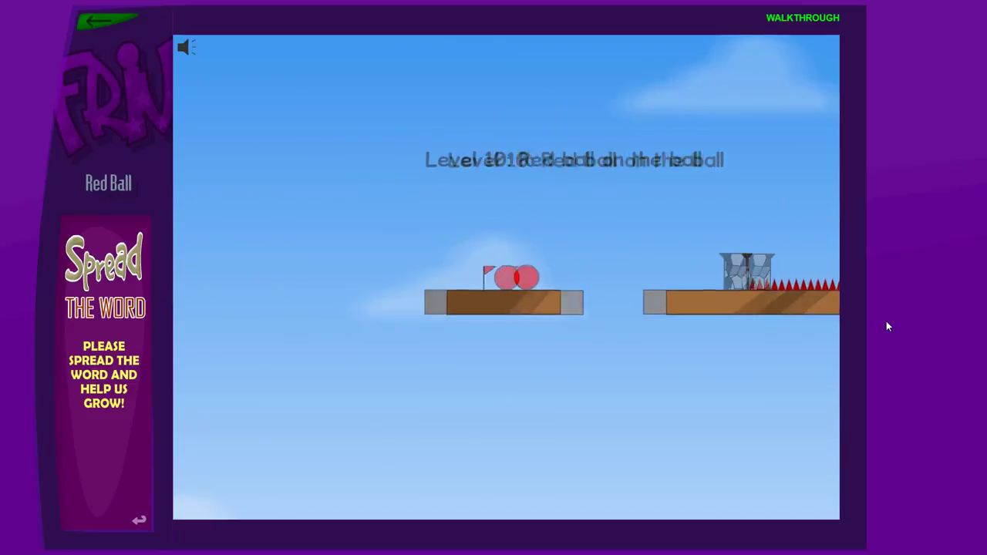
key("Right")
key("Up")
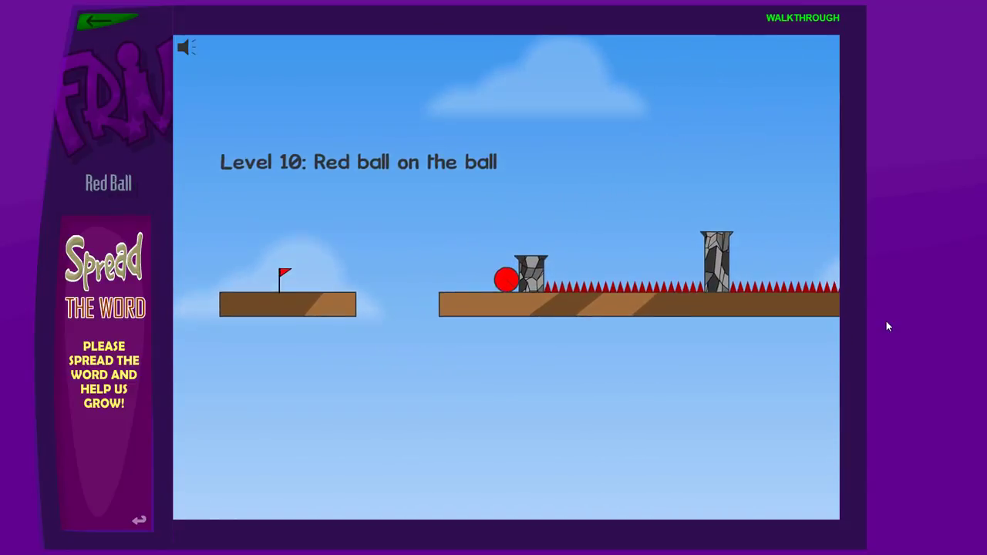
key("Left")
key("Up")
key("Right")
key("Up")
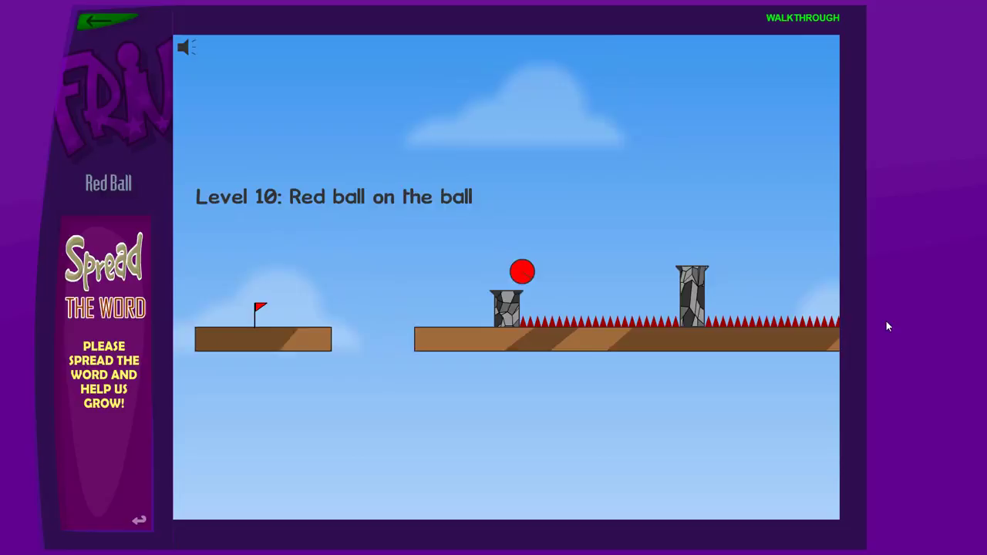
key("Right")
key("Up")
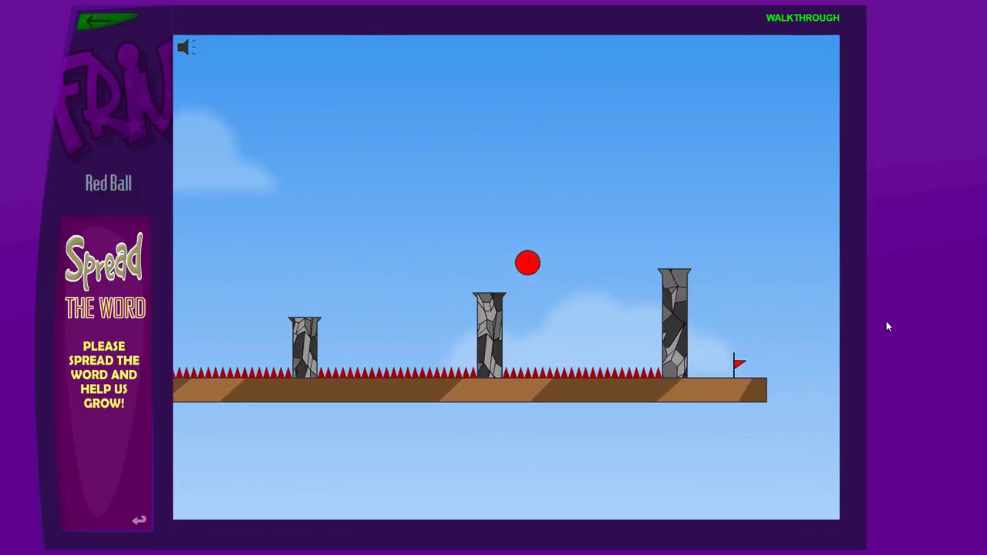
key("Right")
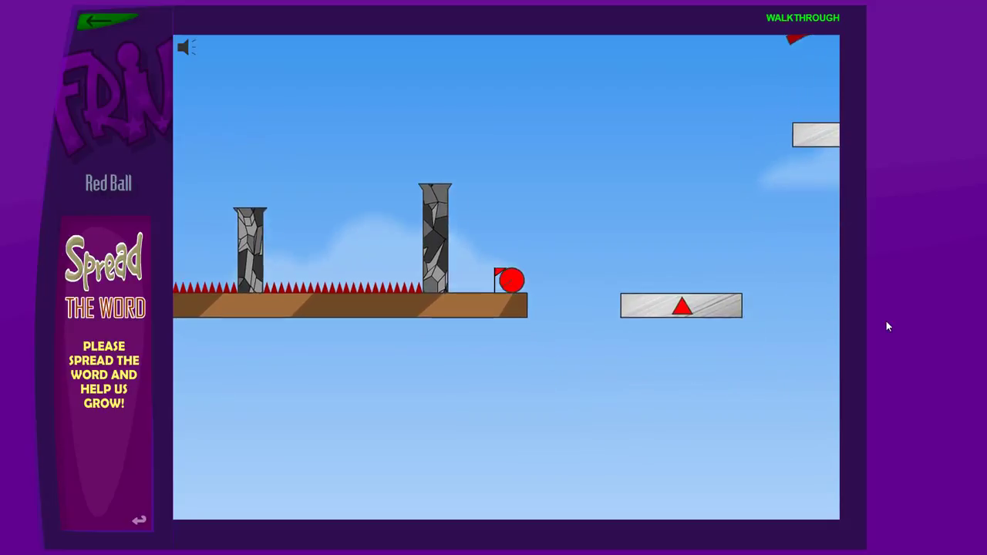
Jump onto the grey launch pads and head for the upper pad past the curved blade.
key("Right")
key("Up")
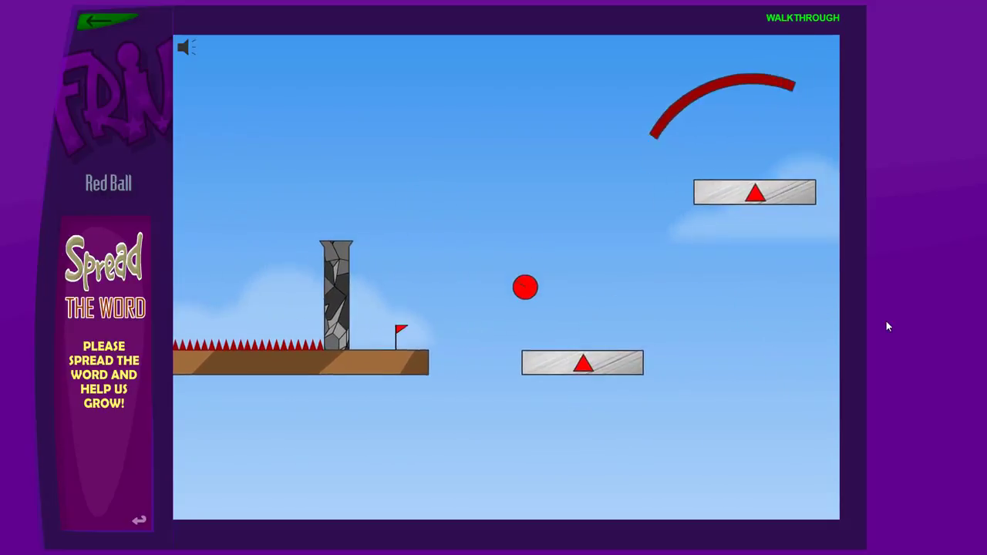
key("Up")
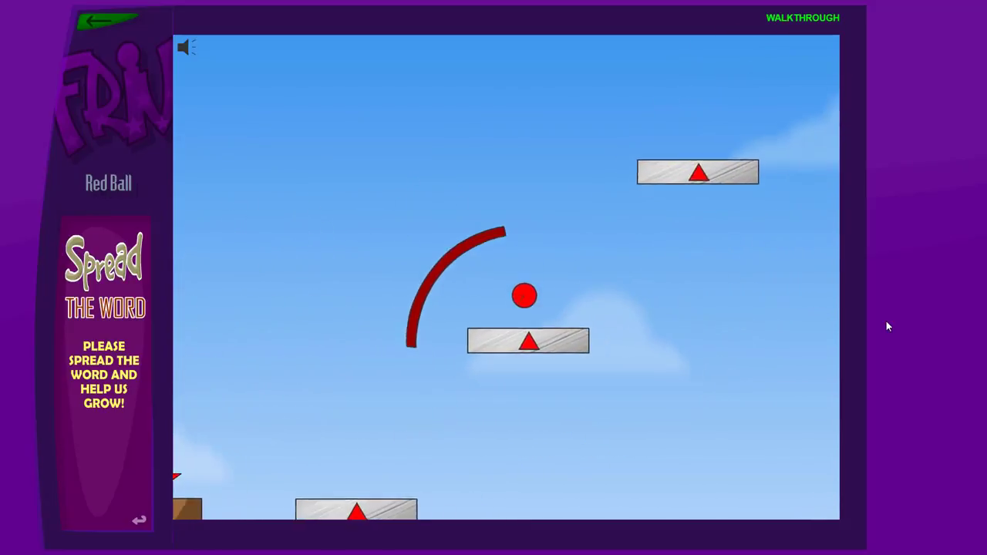
key("Up")
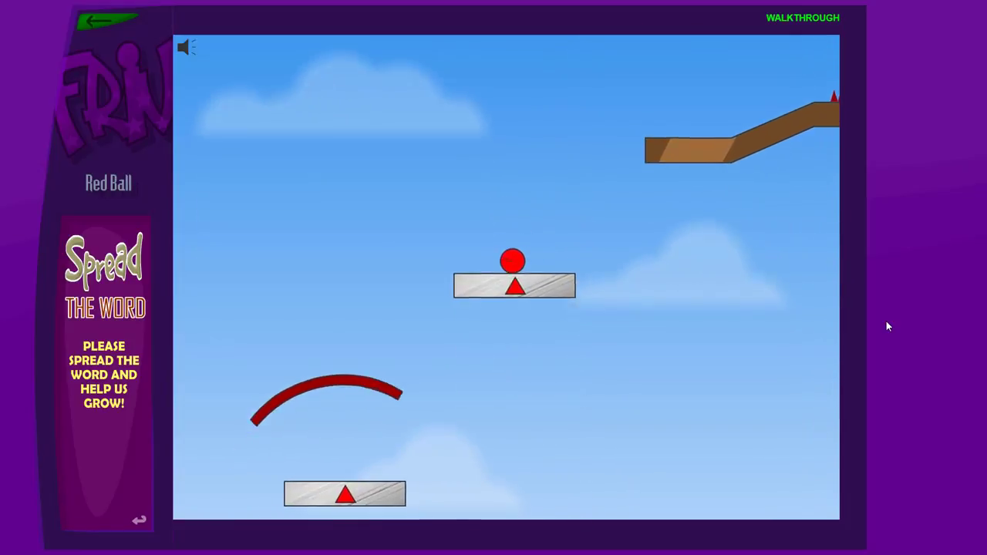
Land on the brown ledge and jump the spiked hump to the checkpoint flag.
key("Right")
key("Right")
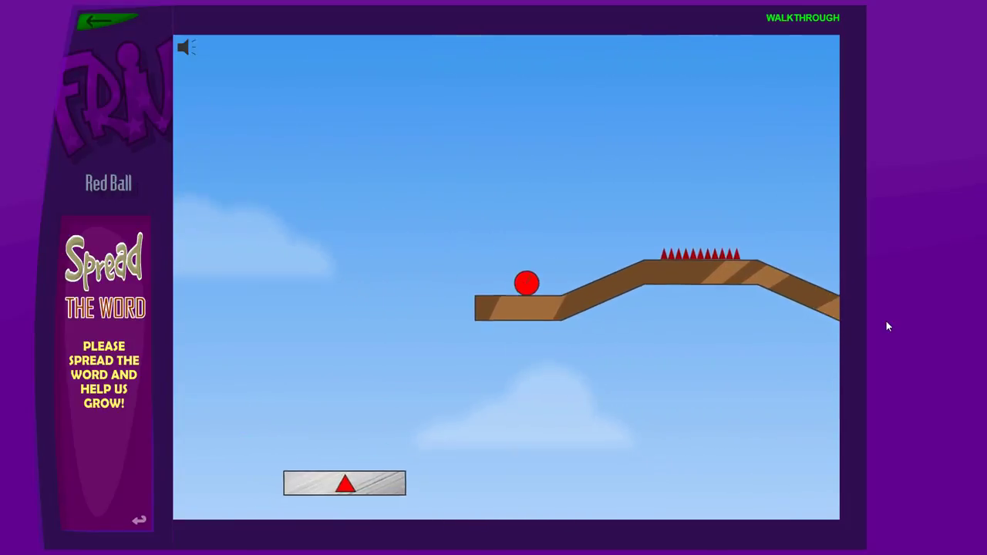
key("Up")
key("Right")
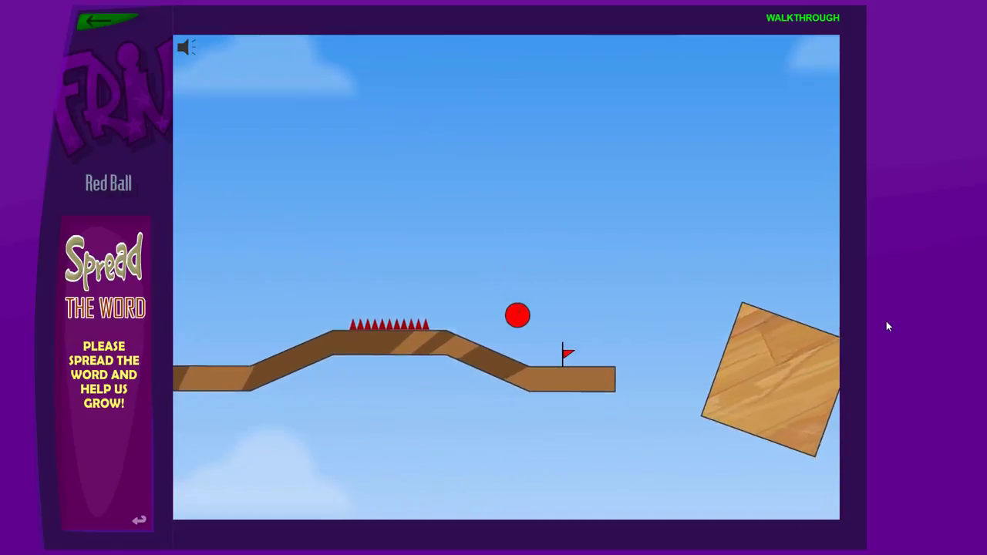
Leap over the crates and rotating blocks, then roll down to the next checkpoint flag.
key("Up")
key("Right")
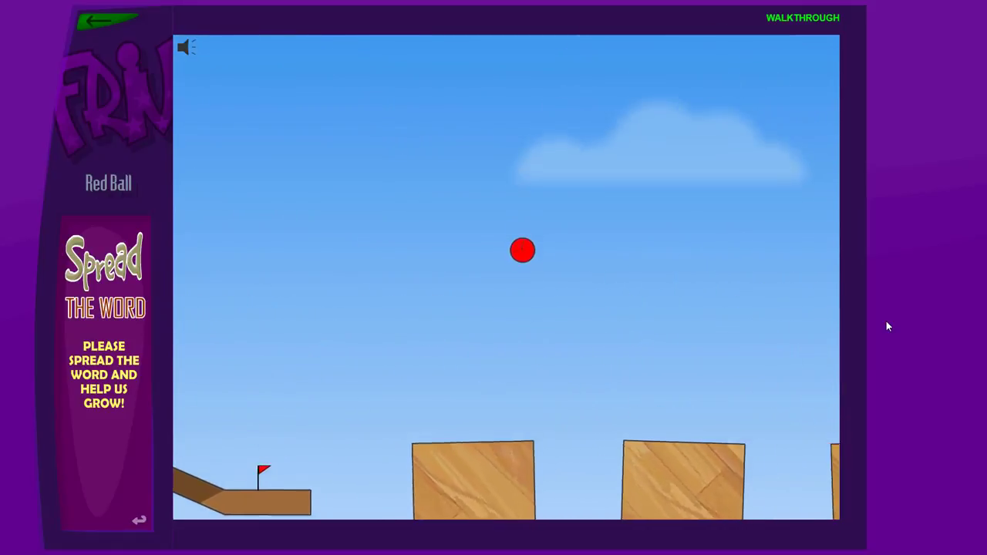
key("Right")
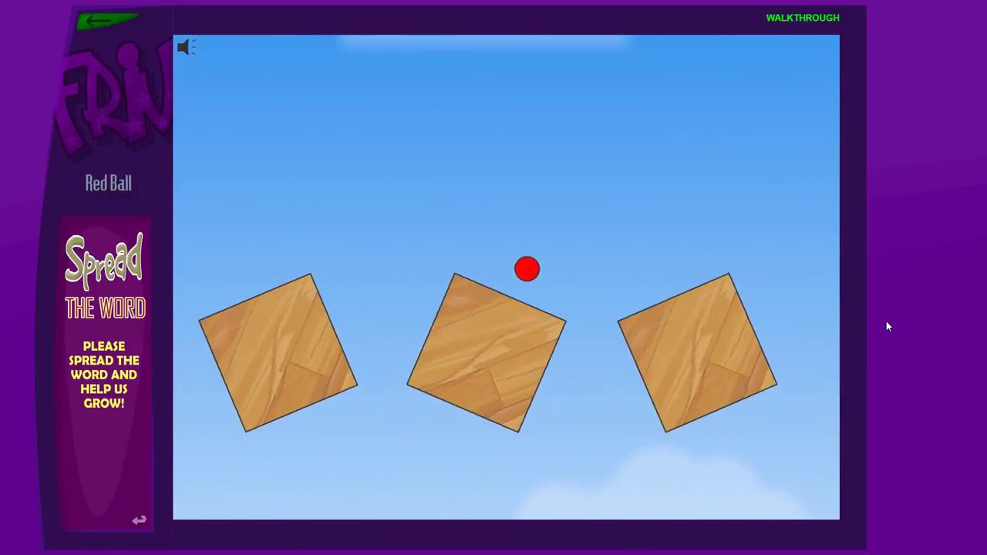
key("Right")
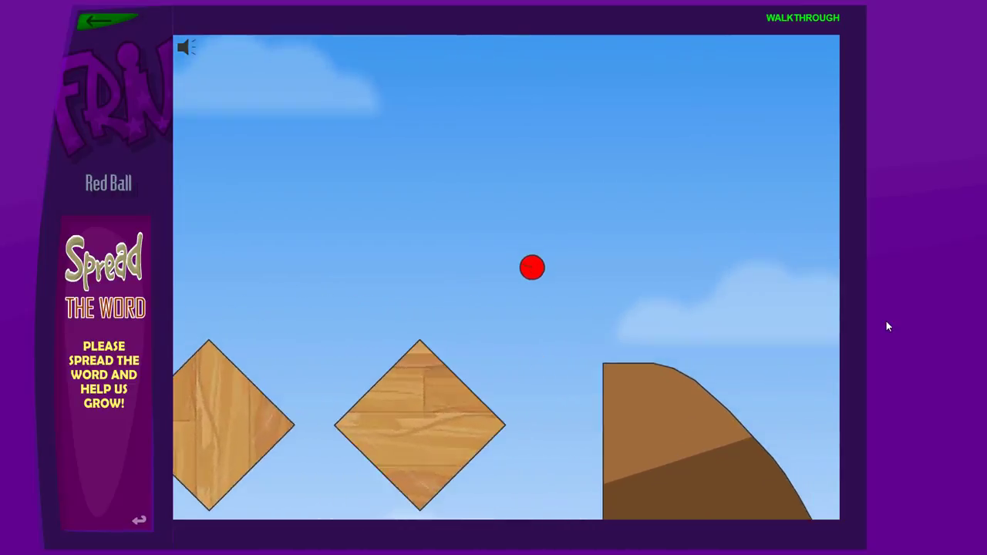
key("Right")
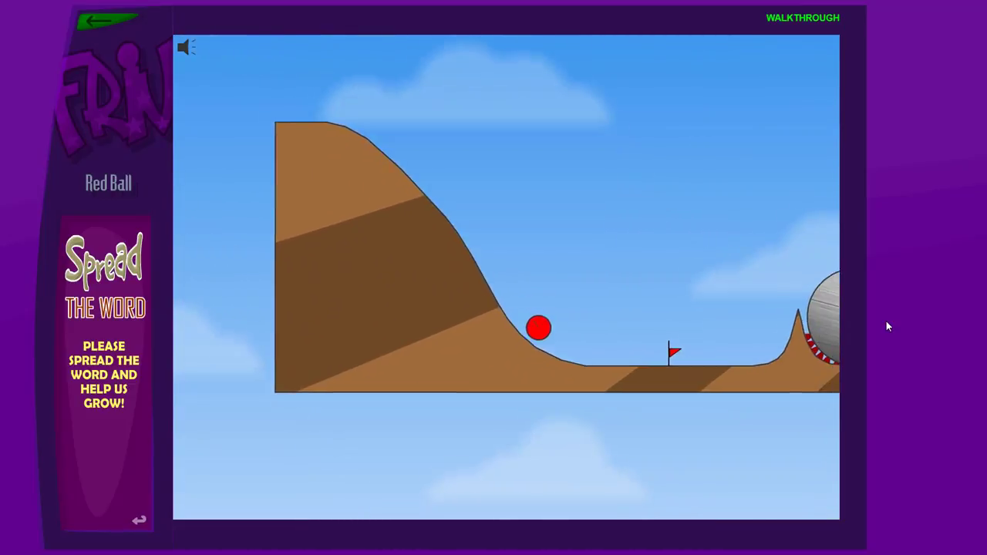
Climb onto the rolling boulder and hop on it across the spike field to the goal flag.
key("Right")
key("Up")
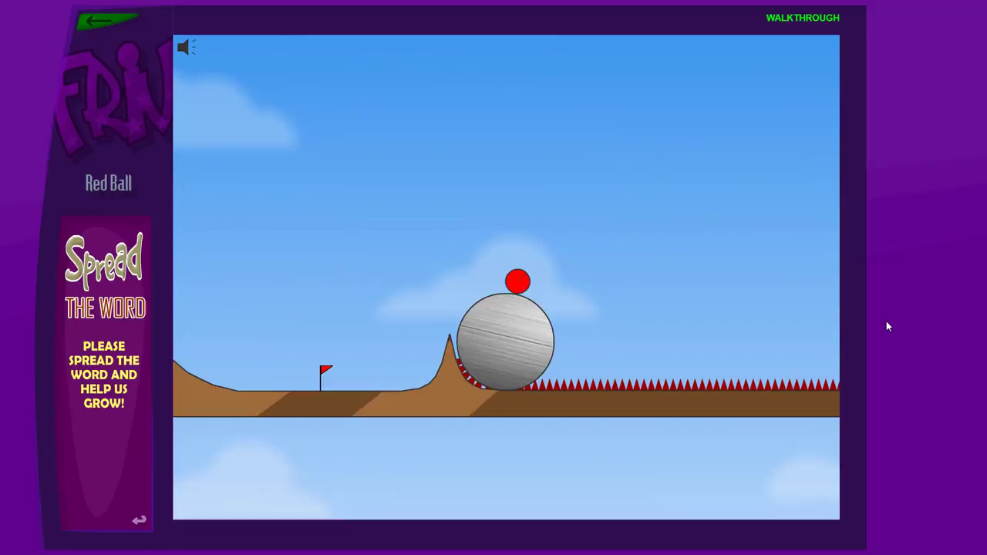
key("Left")
key("Right")
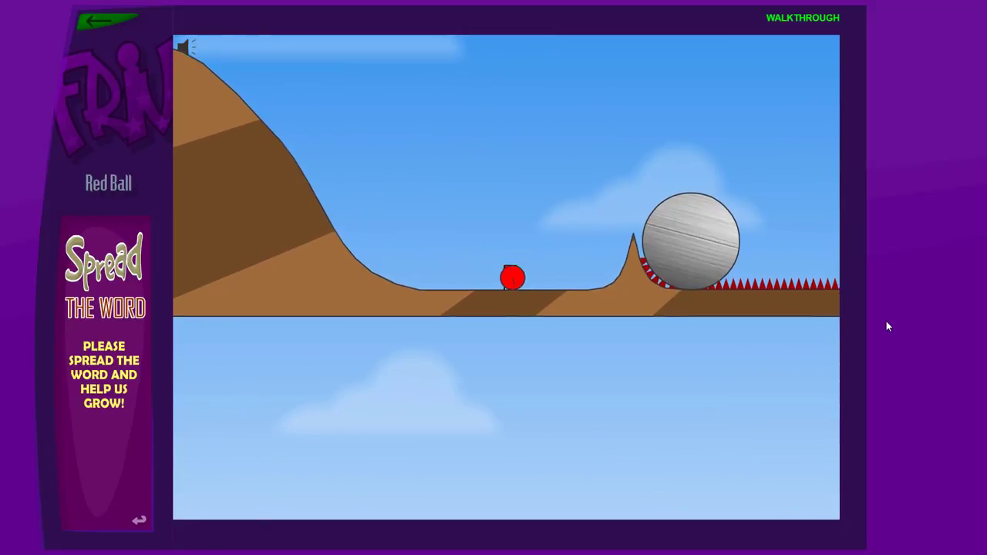
key("Up")
key("Right")
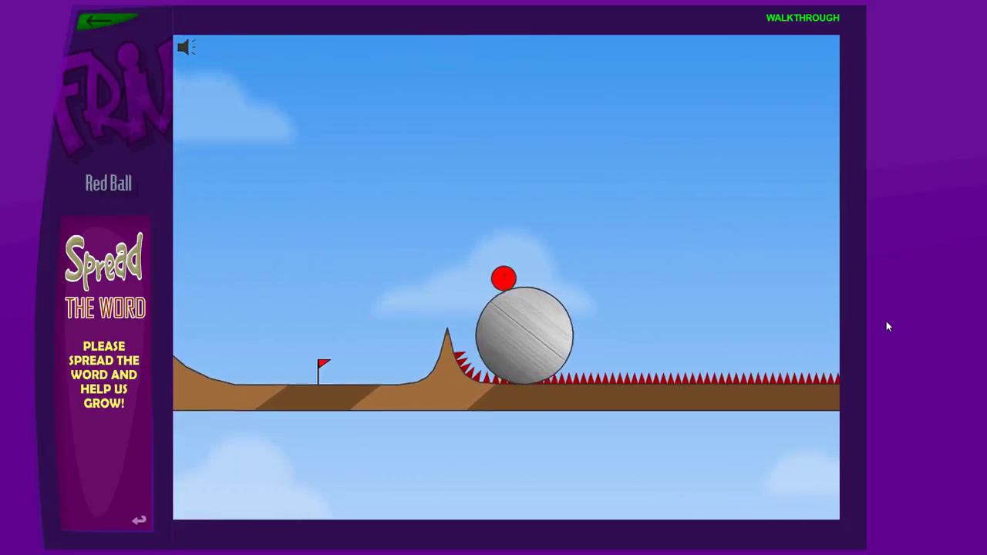
key("Up")
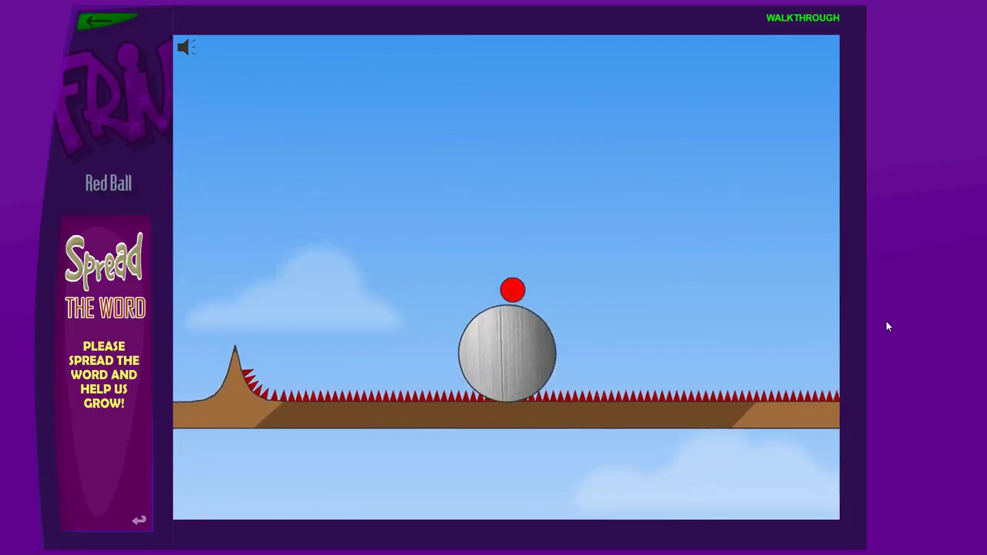
key("Up")
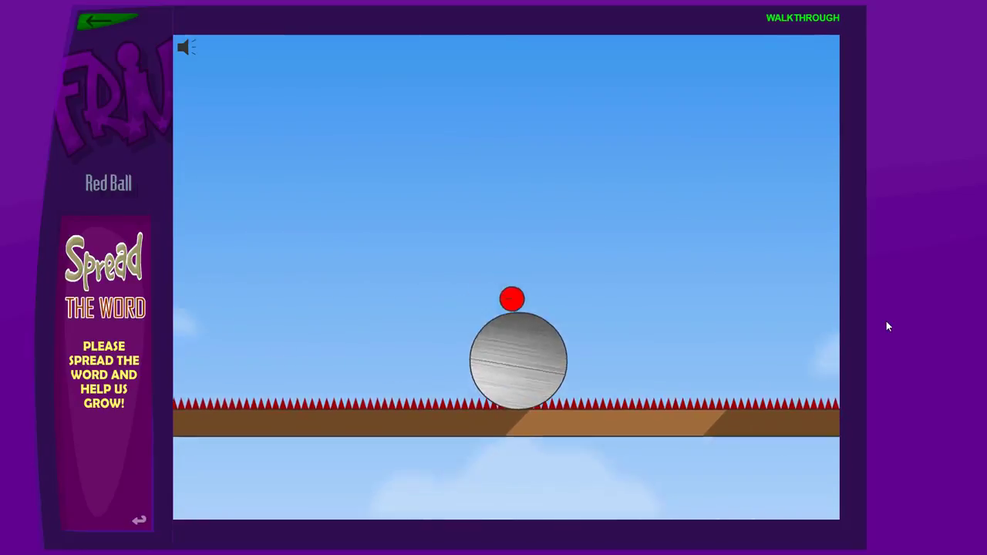
key("Up")
key("Up")
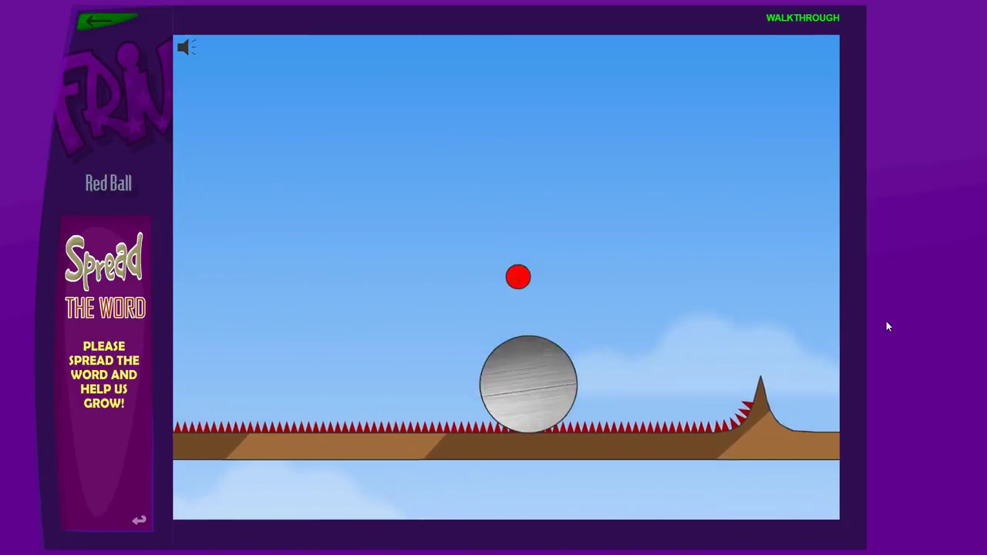
key("Up")
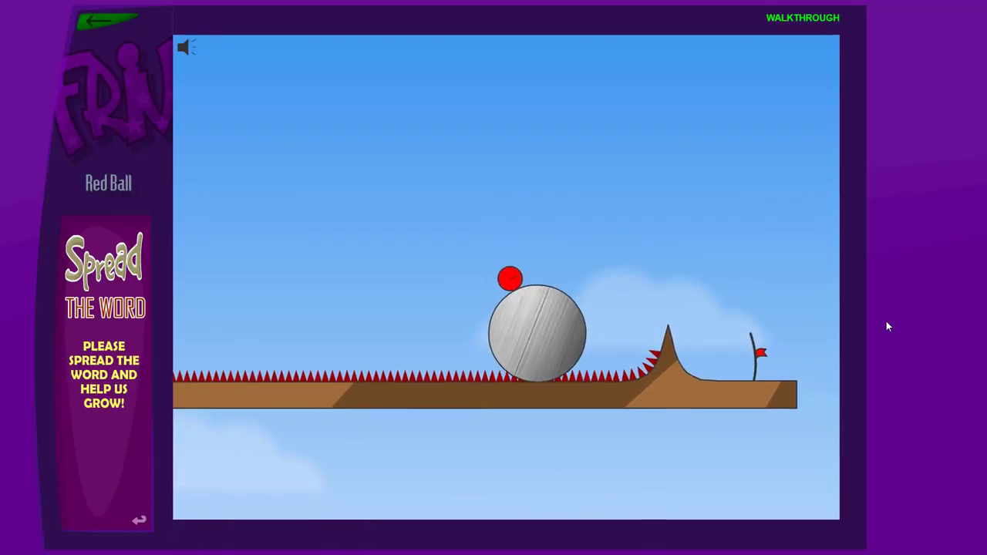
key("Up")
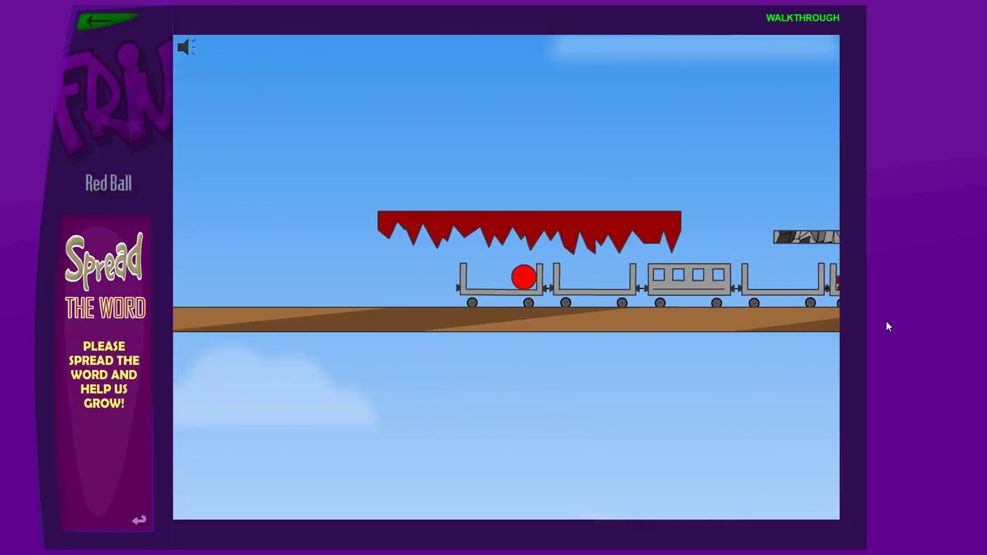
Lift the ball out of its train car and jump past the tilted plank.
key("Up")
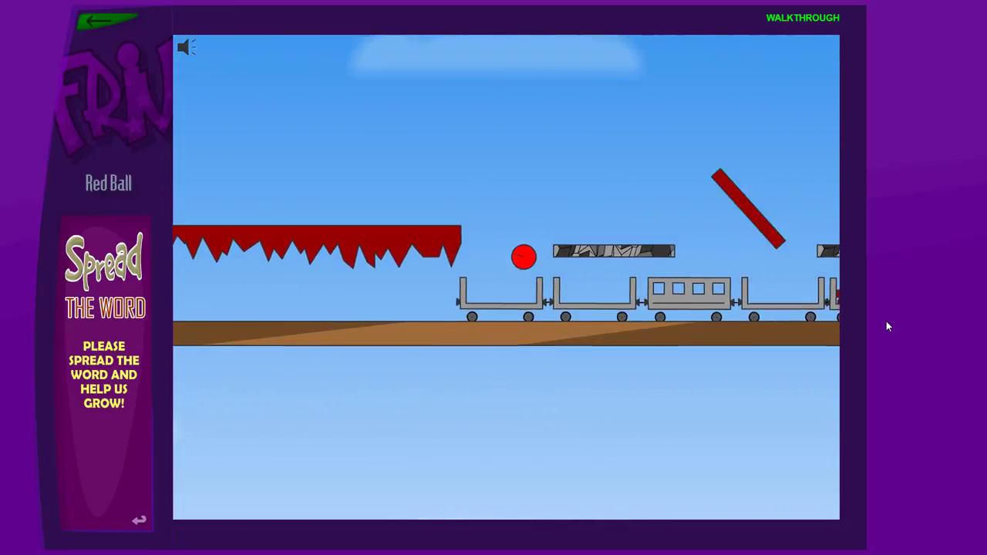
key("Up")
key("Right")
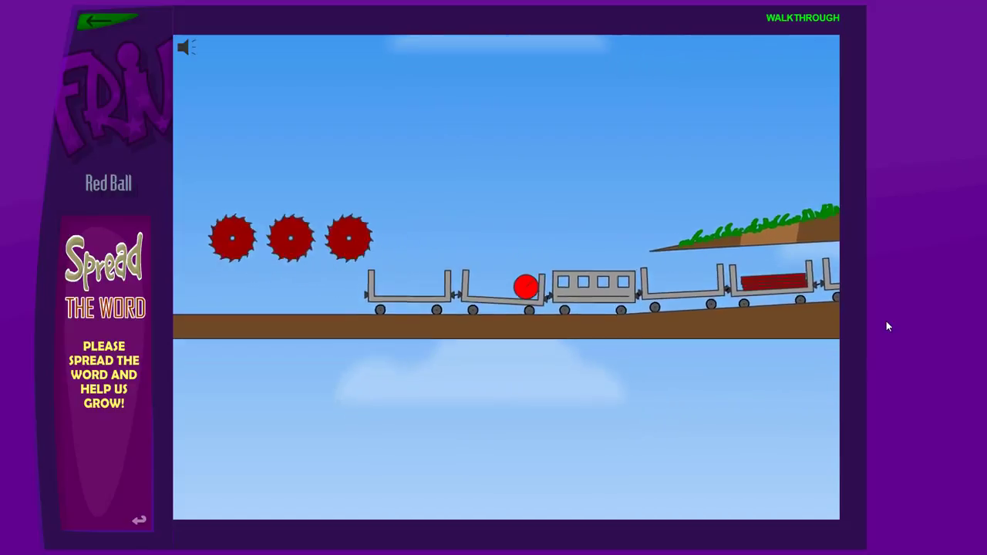
Hop out of the flatcar, bounce along the spiked platform, and drop onto a car roof.
key("Up")
key("Right")
key("Up")
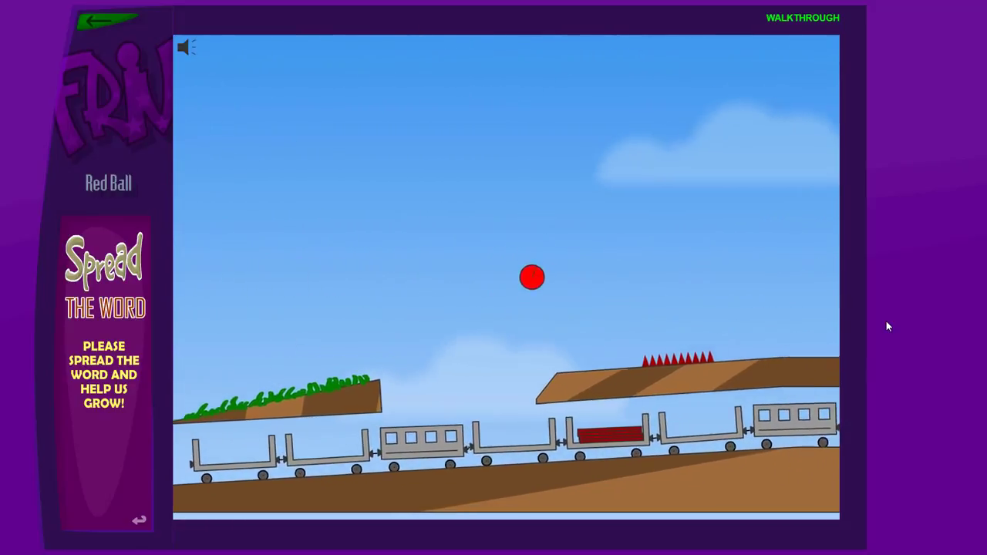
key("Up")
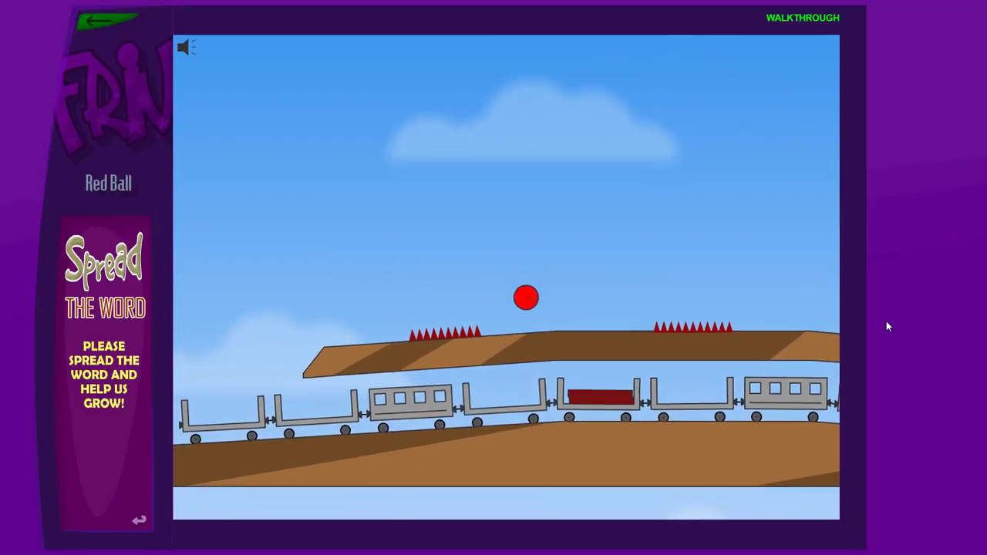
key("Right")
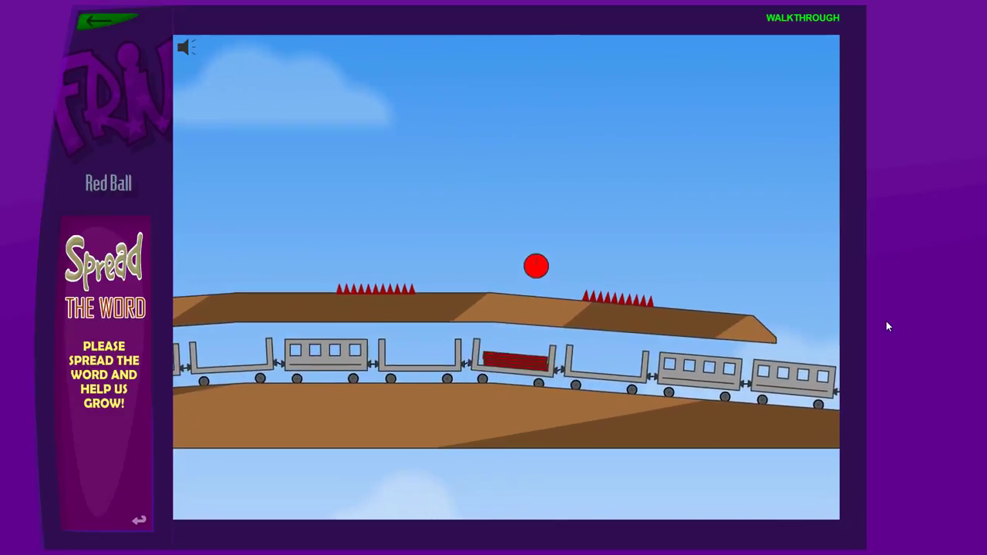
key("Right")
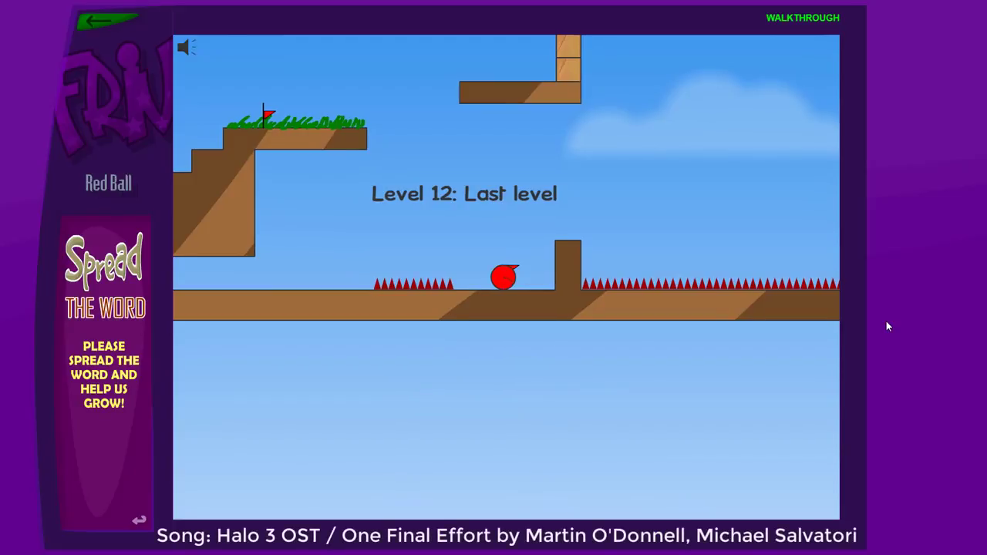
Roll back left from the wall and climb the stairs to the grassy ledge.
key("Left")
key("Up")
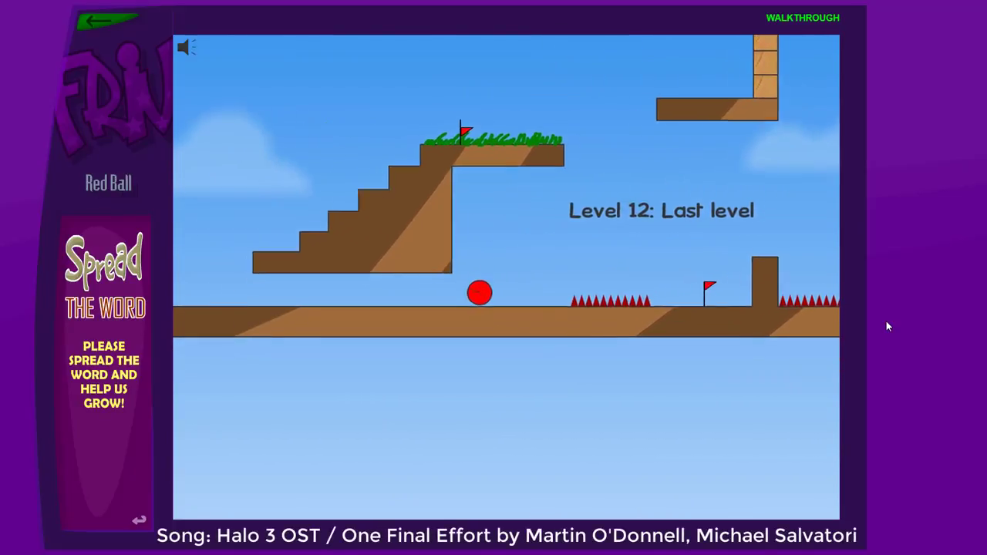
key("Left")
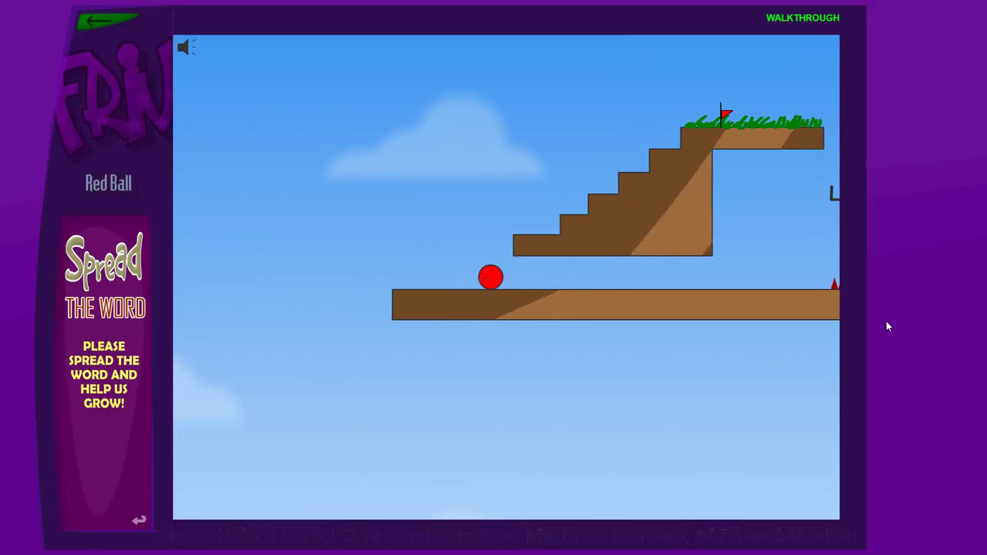
key("Up")
key("Right")
key("Up")
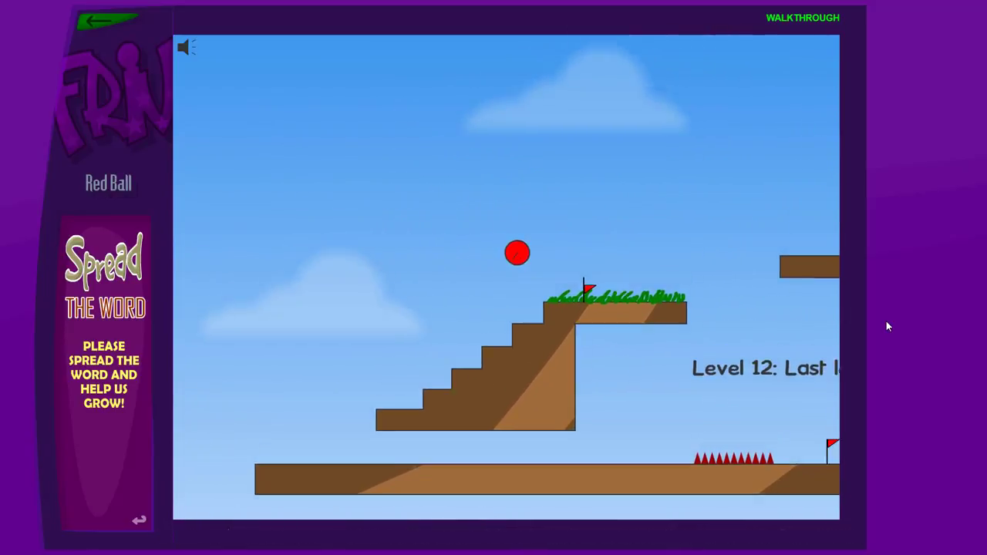
Jump onto the floating platform and roll along it, knocking the crates over.
key("Right")
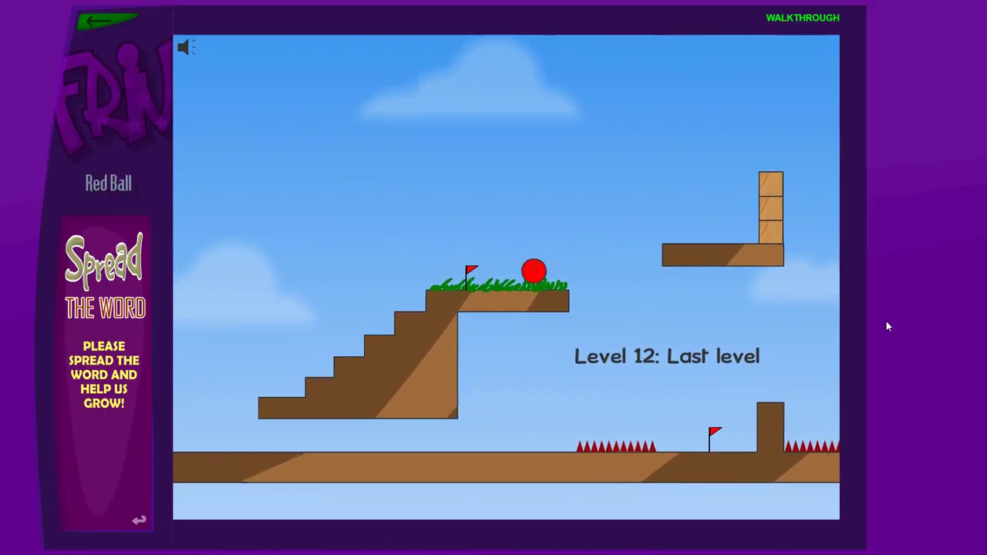
key("Up")
key("Right")
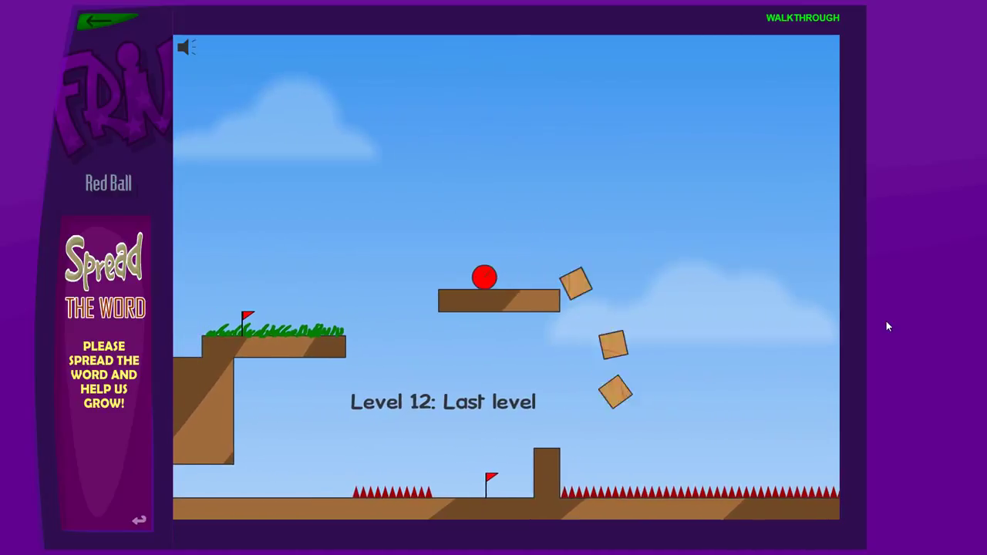
key("Left")
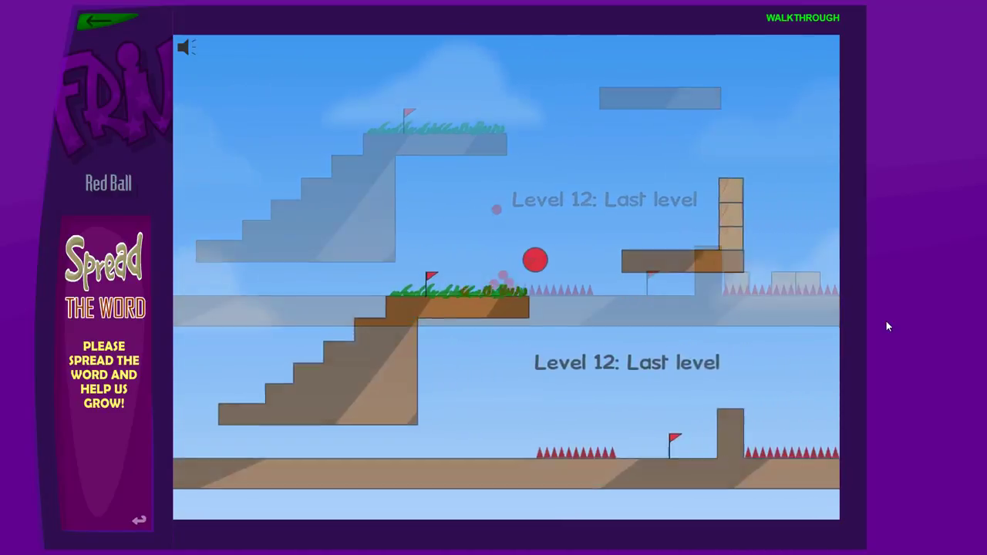
key("Right")
Jump off the platform and bounce across the crates to the checkpoint flag.
key("Up")
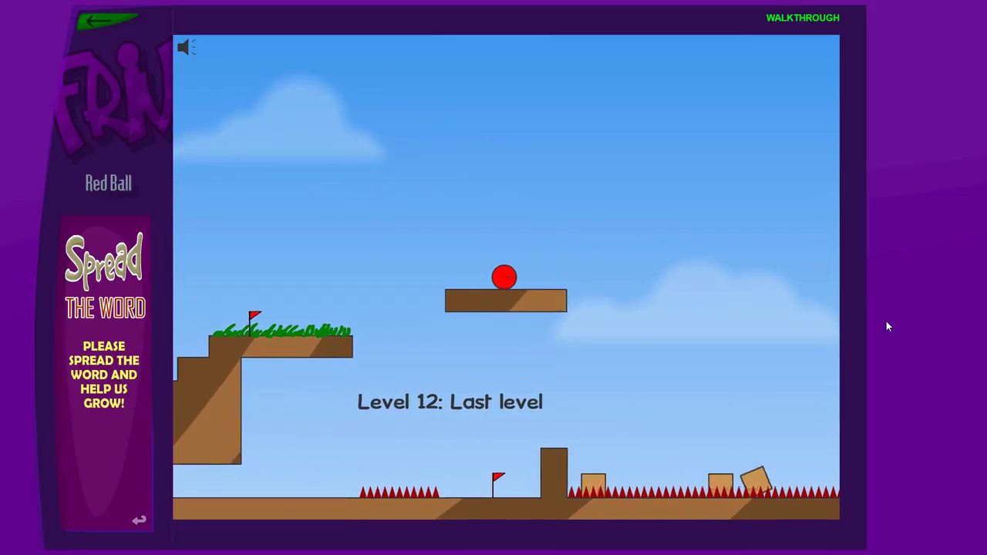
key("Right")
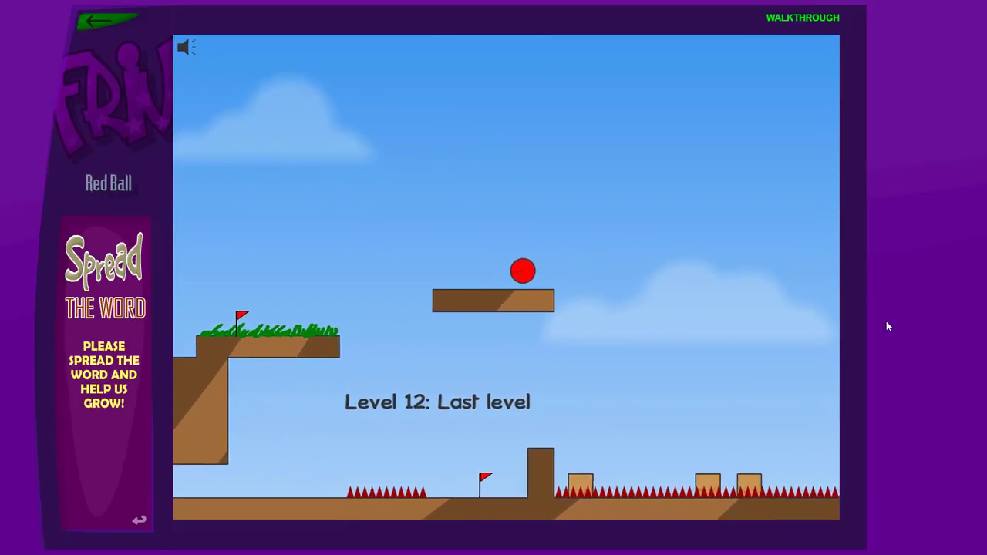
key("Up")
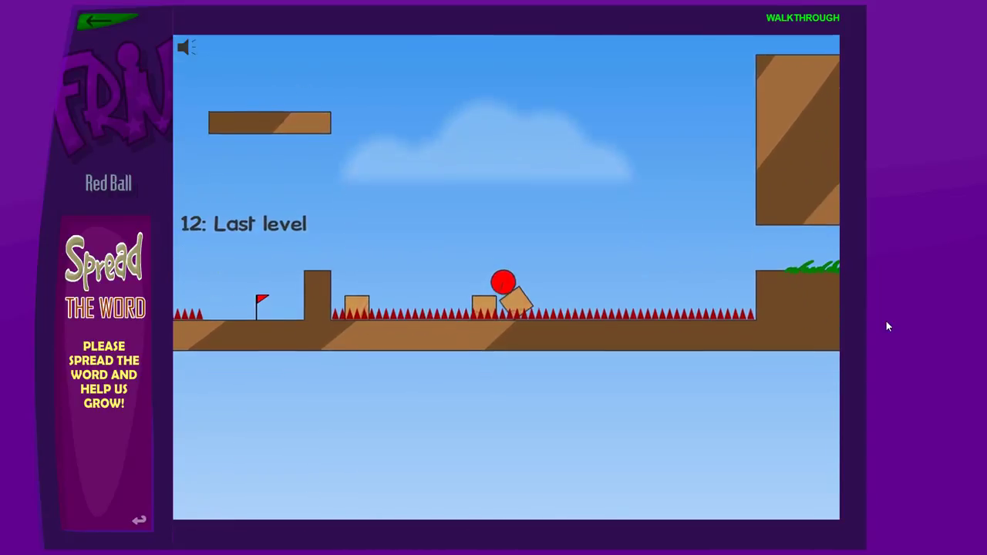
key("Up")
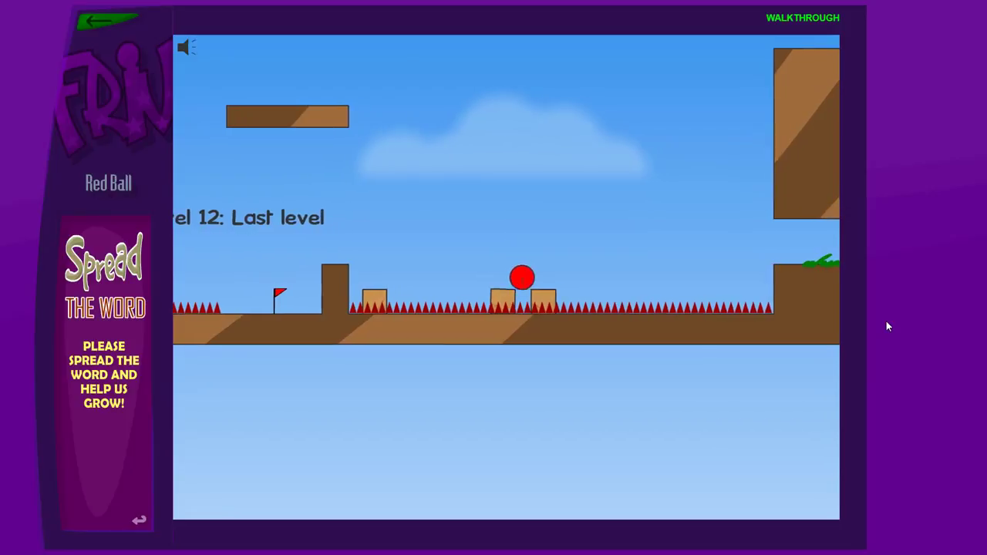
key("Up")
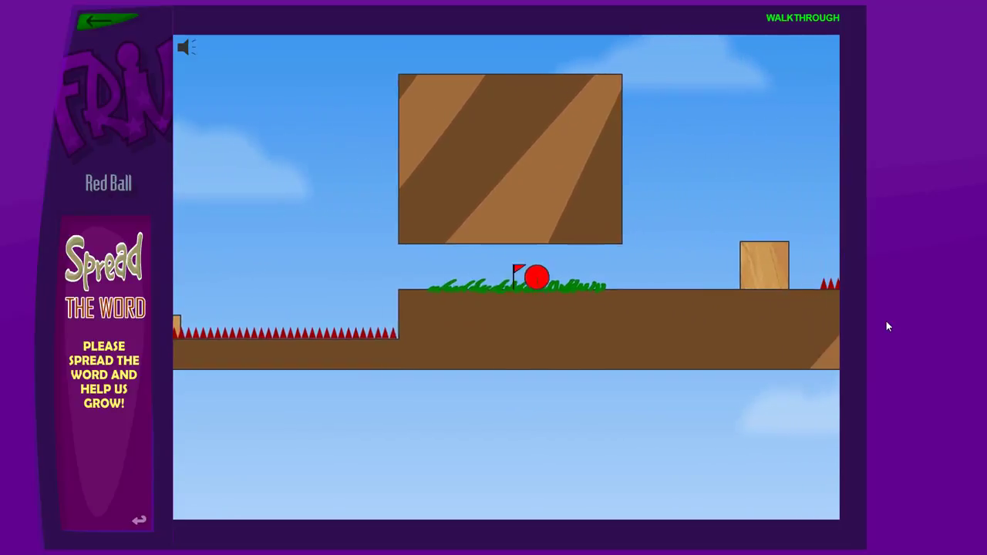
Hop the ball onto the wooden crate and toward the spikes on the first attempts.
key("Up")
key("Right")
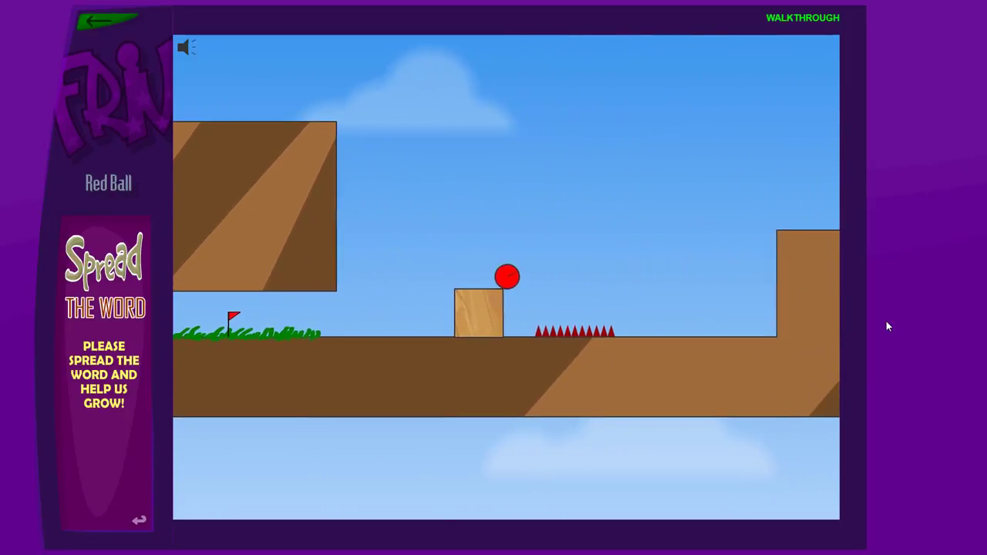
key("Up")
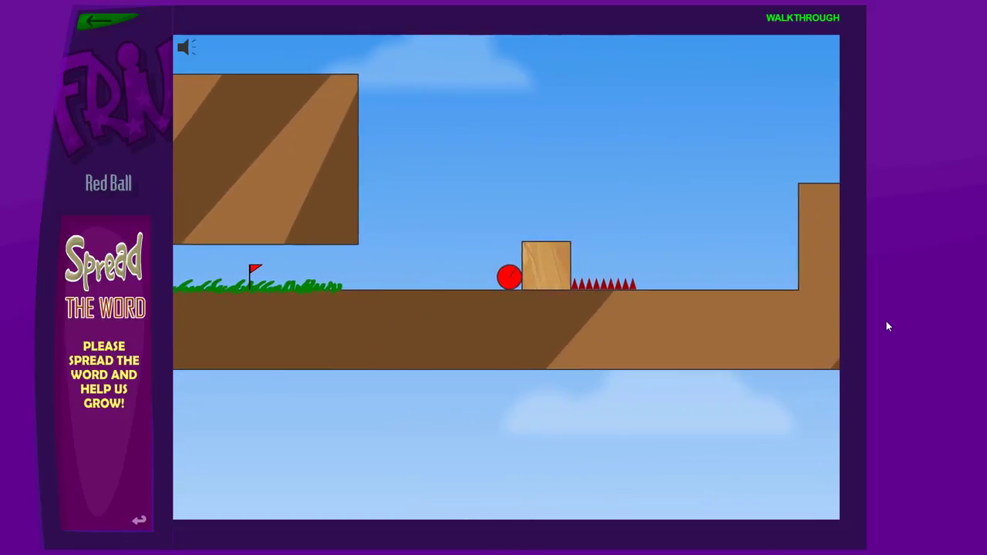
key("Up")
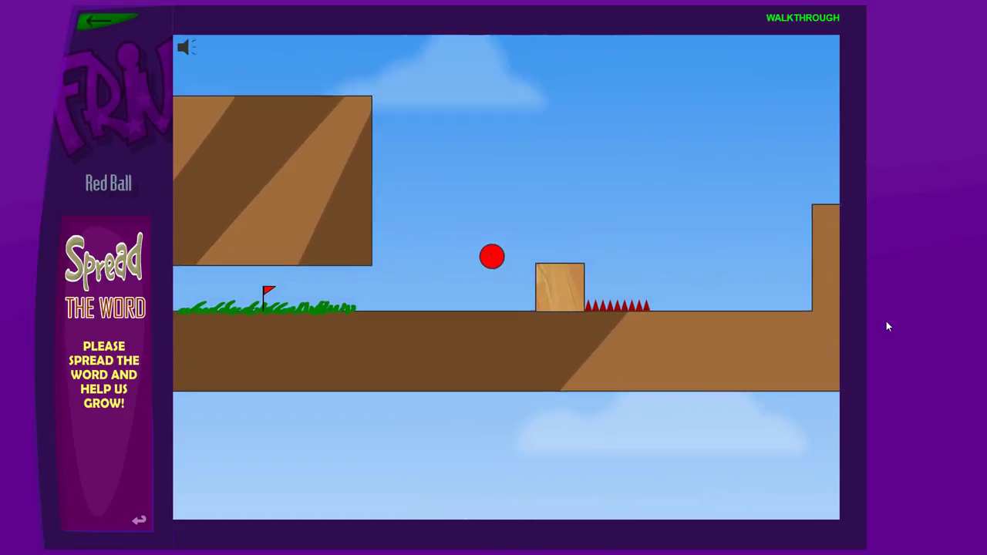
key("Left")
key("Right")
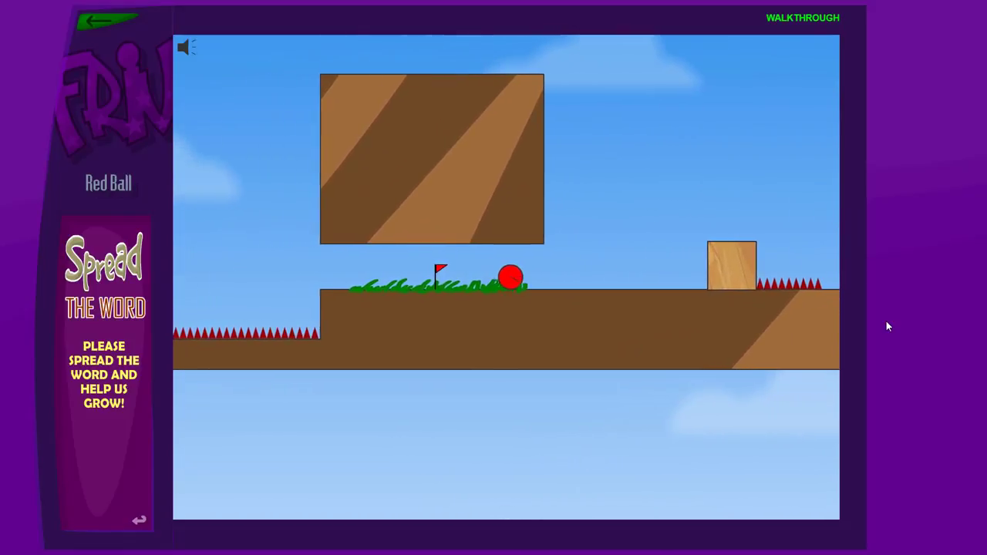
key("Up")
key("Up")
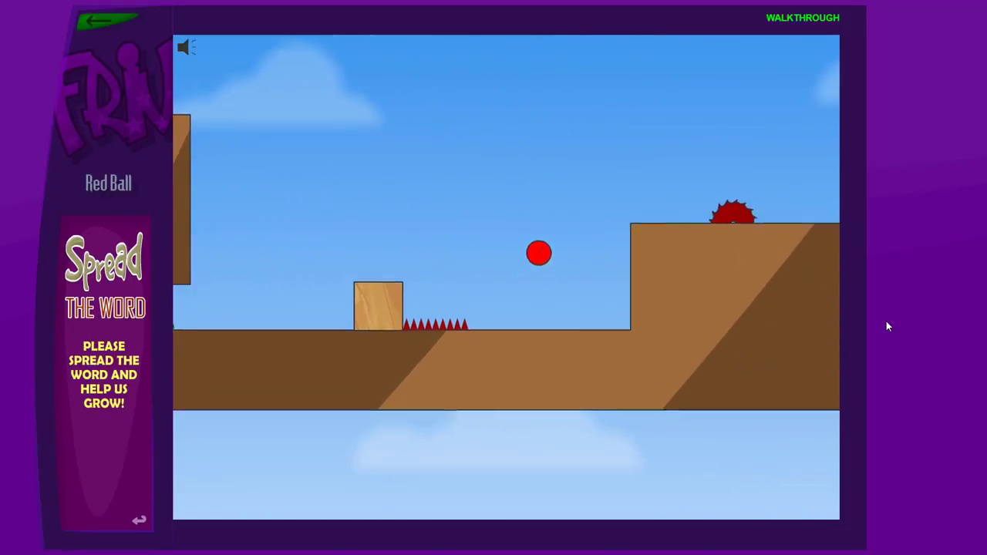
Retry jumping from the crate toward the raised ledge, rolling back over the crate after misses.
key("Left")
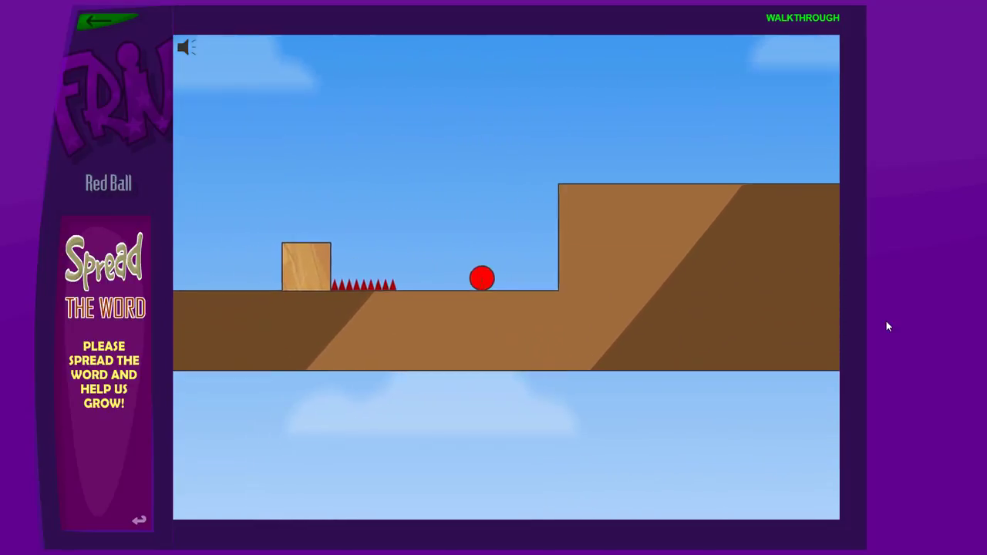
key("Up")
key("Right")
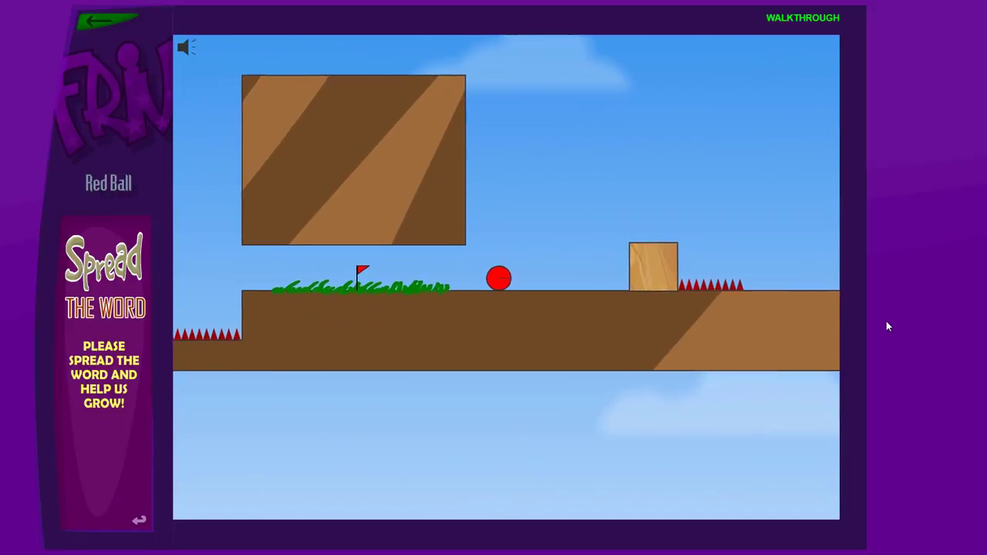
key("Up")
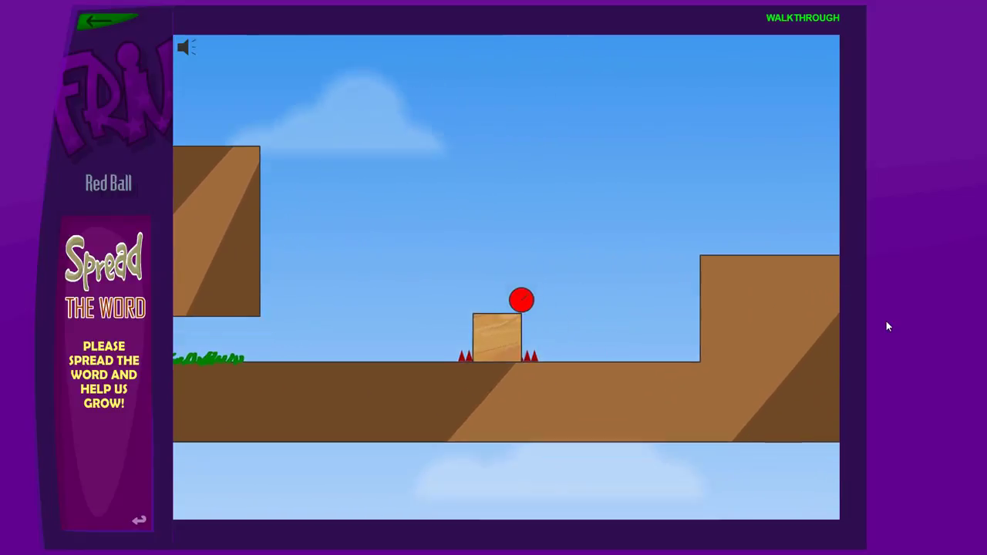
key("Right")
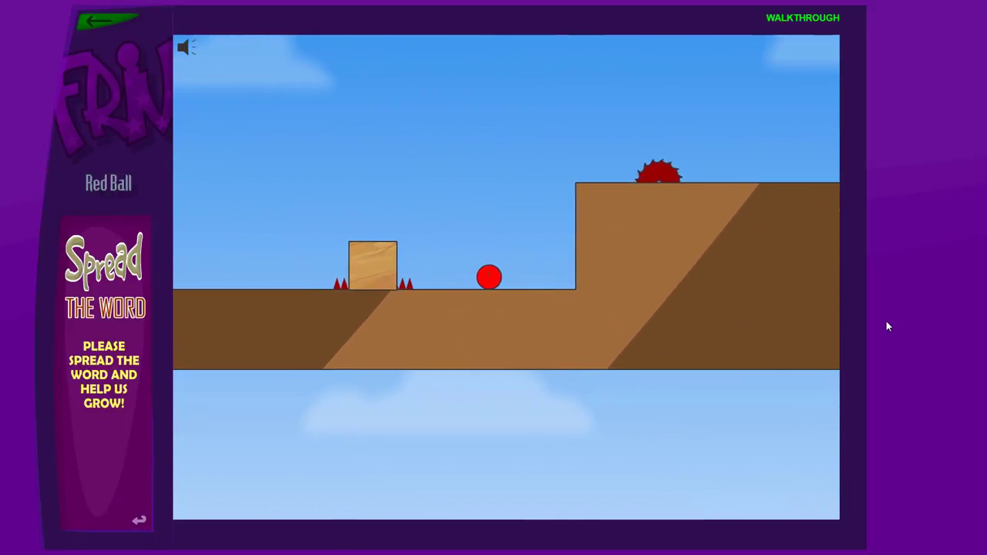
key("Left")
key("Up")
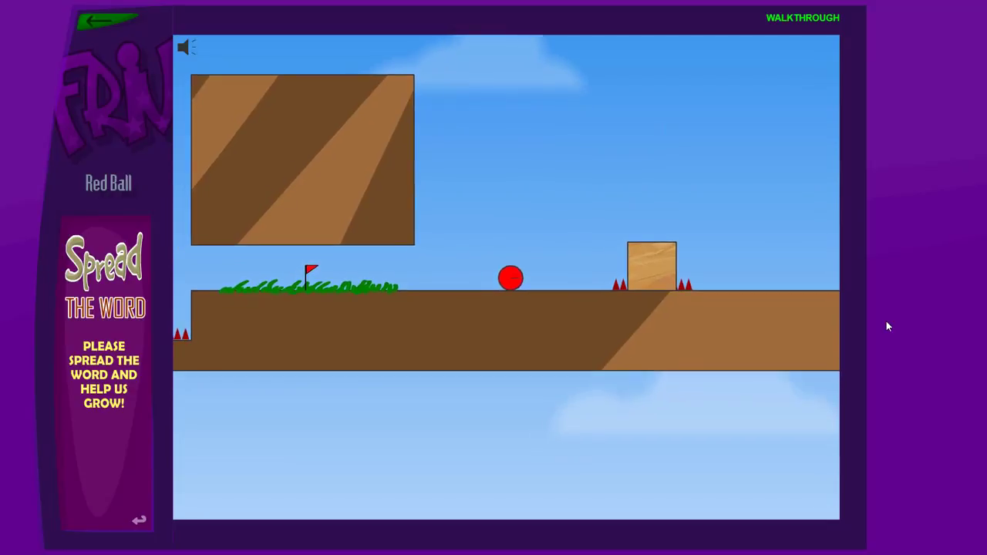
key("Right")
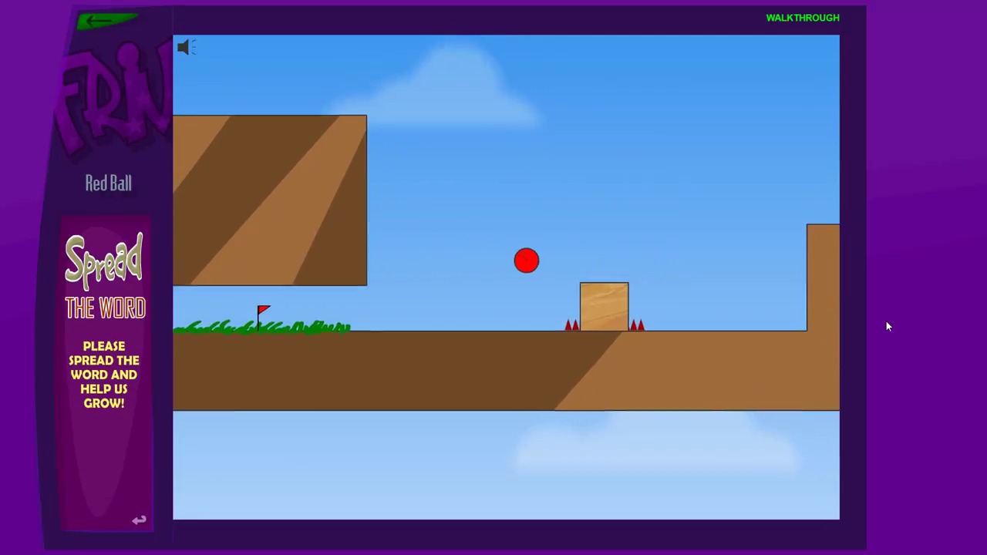
key("Up")
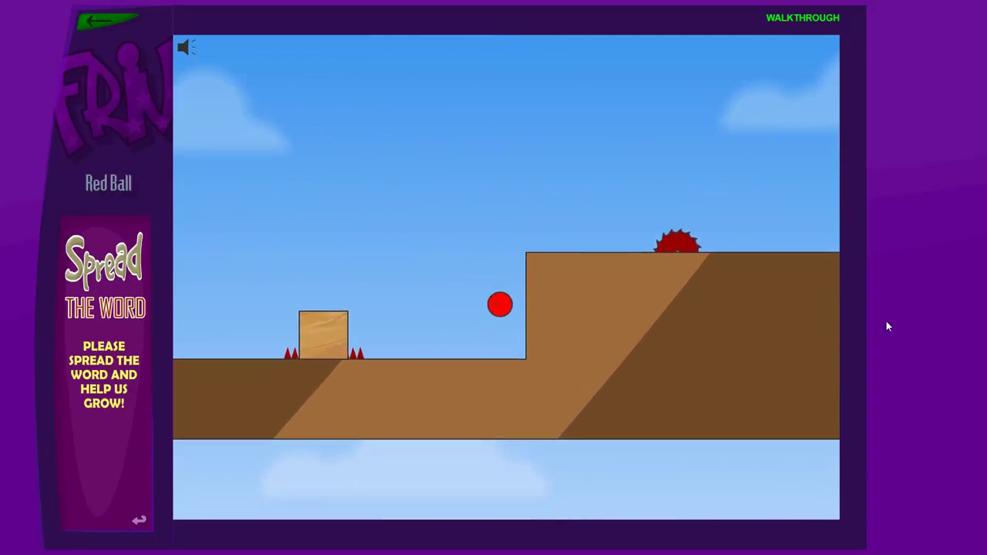
Climb back onto the crate, then land on the raised ledge and stop before the saw.
key("Left")
key("Up")
key("Left")
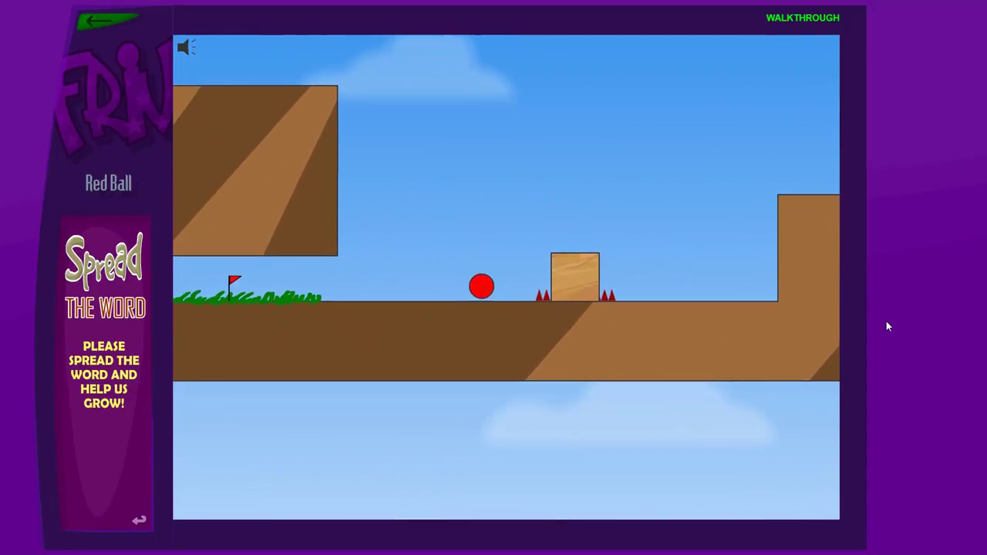
key("Right")
key("Up")
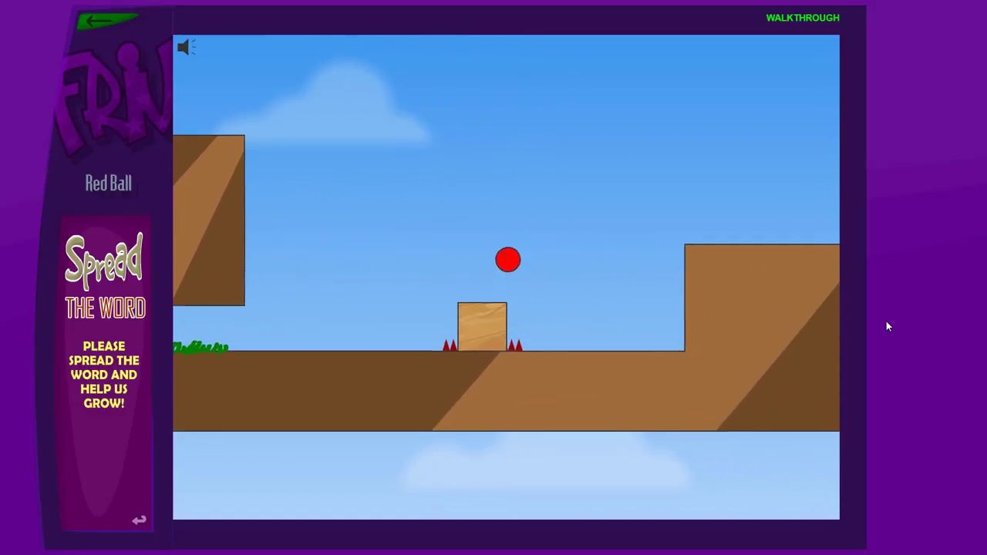
key("Left")
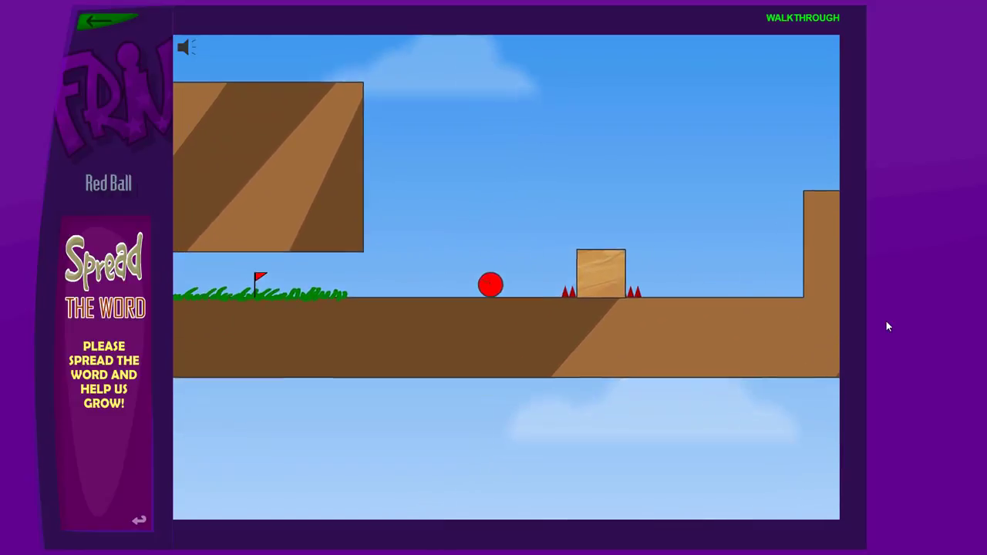
key("Right")
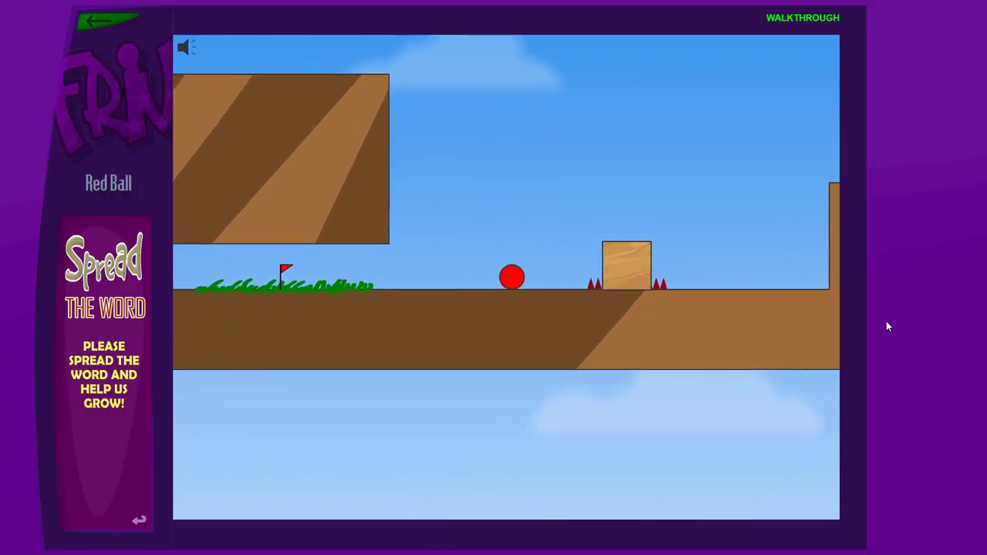
key("Up")
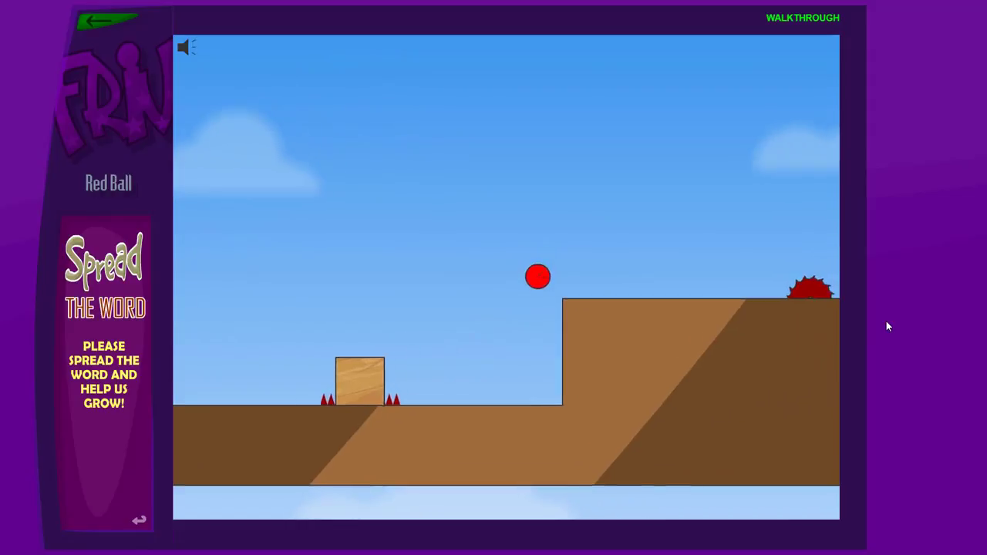
key("Up")
key("Left")
Jump the ball over the saw blade on the ledge.
key("Right")
key("Up")
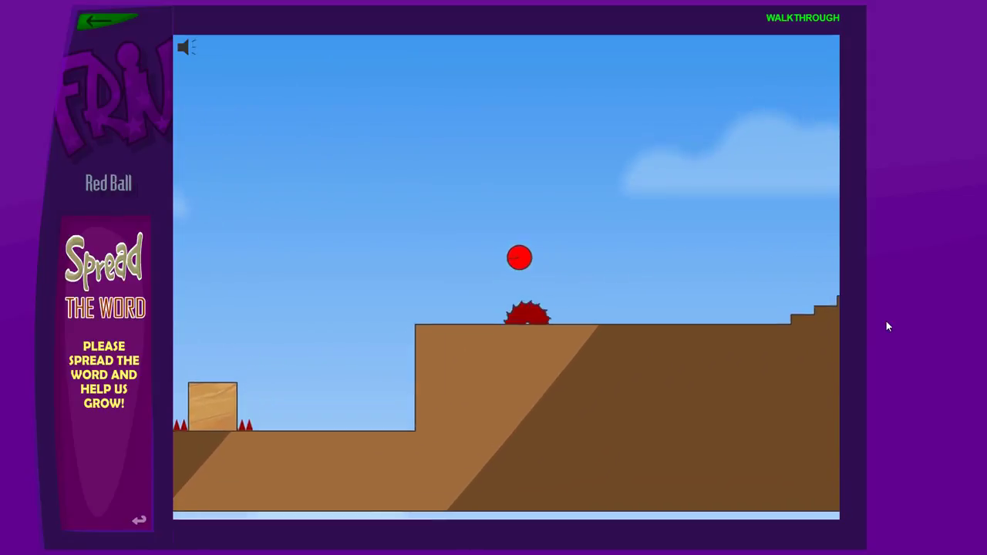
key("Up")
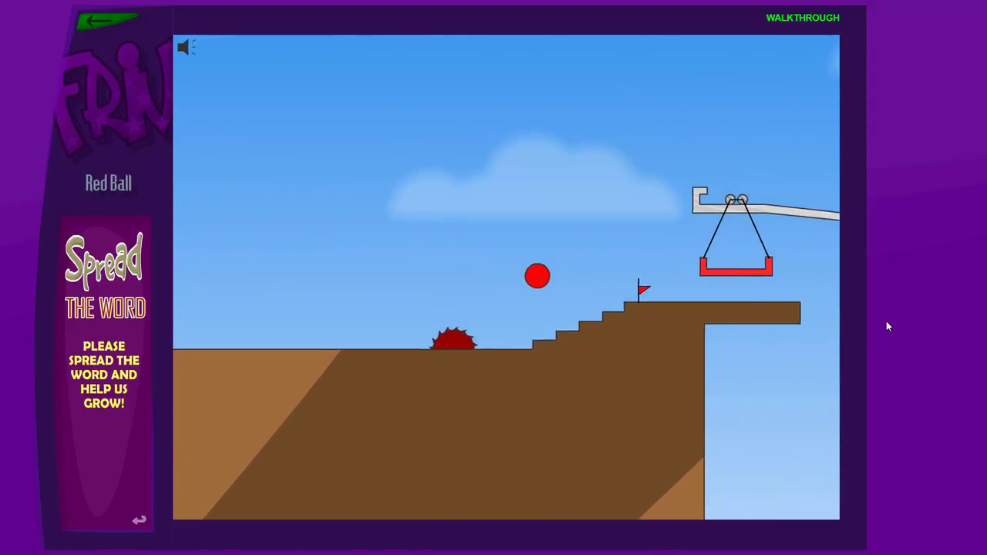
Roll up the stairs past the last flag and steer the ball into the red gondola.
key("Right")
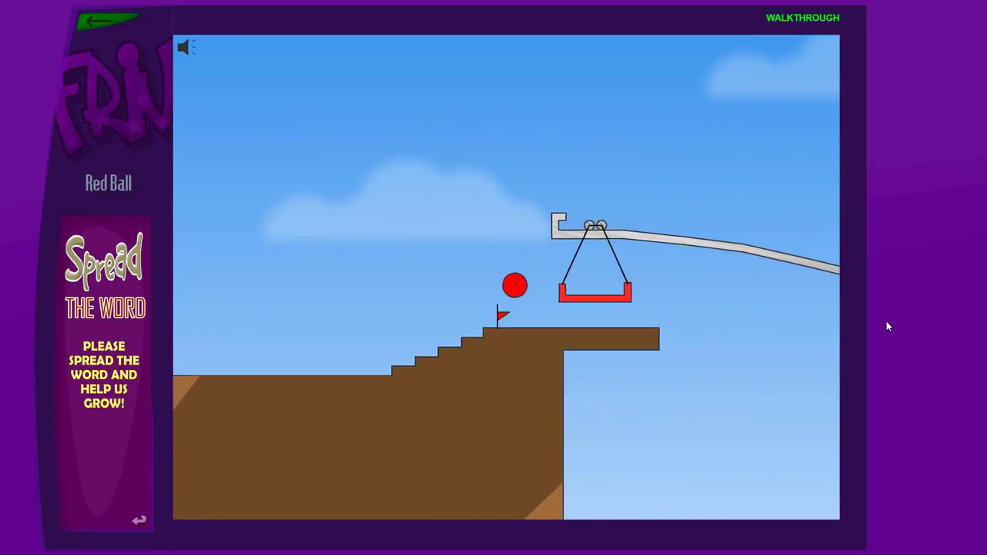
key("Up")
key("Right")
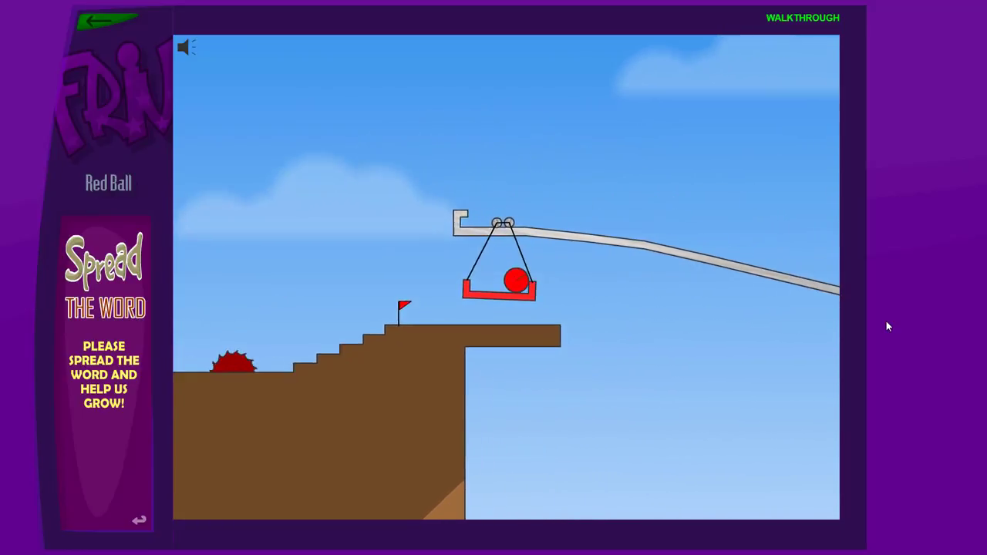